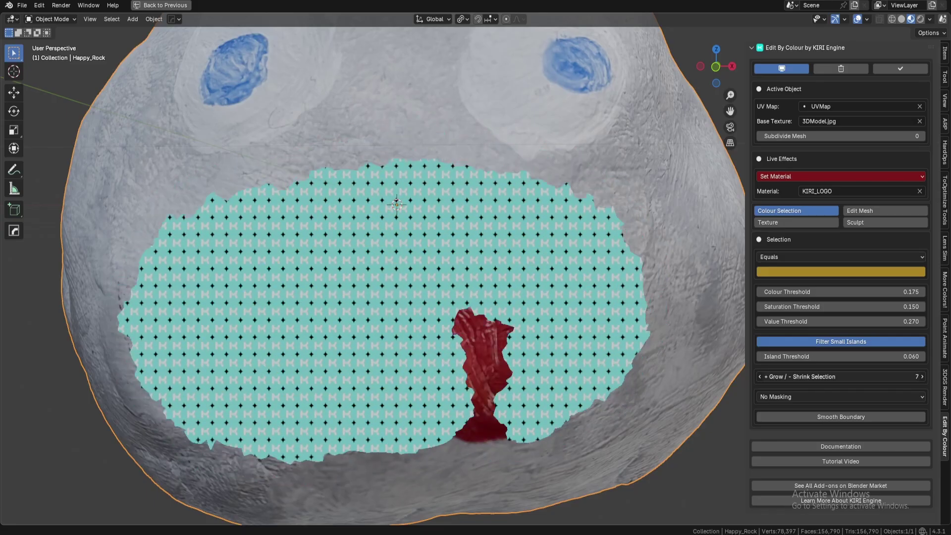
- Set the live effect to Delete Faces for the green background around the pumpkin
{"action": "left_click", "coordinate": [543, 291]}
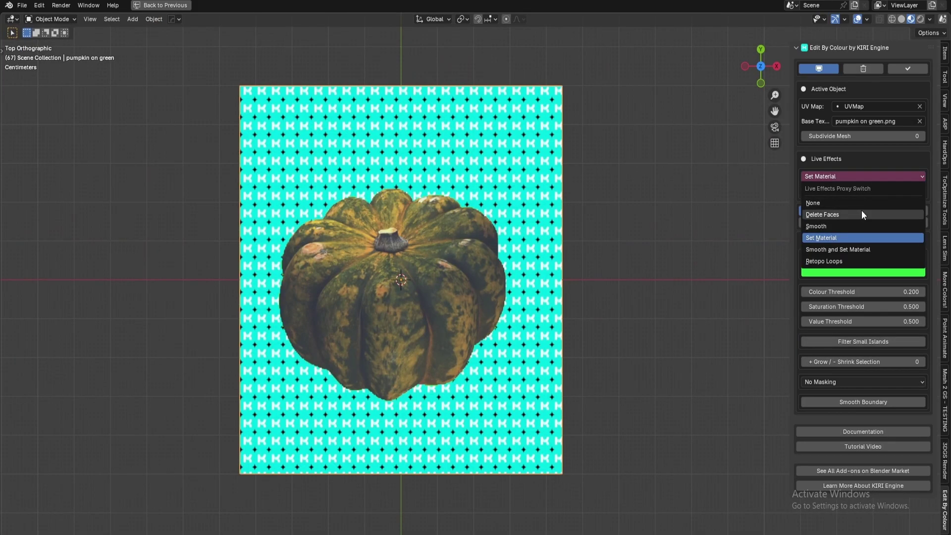
{"action": "left_click", "coordinate": [862, 214]}
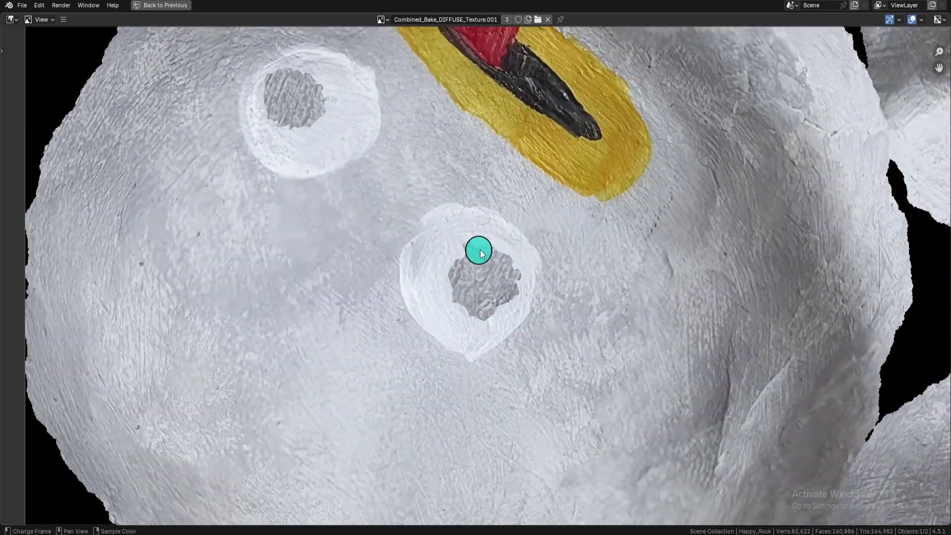
- Compare the baked Combined_Bake_DIFFUSE_Texture.001 image with the original happy rock texture around the painted eyes
{"action": "scroll", "coordinate": [515, 345], "scroll_direction": "down", "scroll_amount": 6}
{"action": "scroll", "coordinate": [515, 346], "scroll_direction": "up", "scroll_amount": 1}
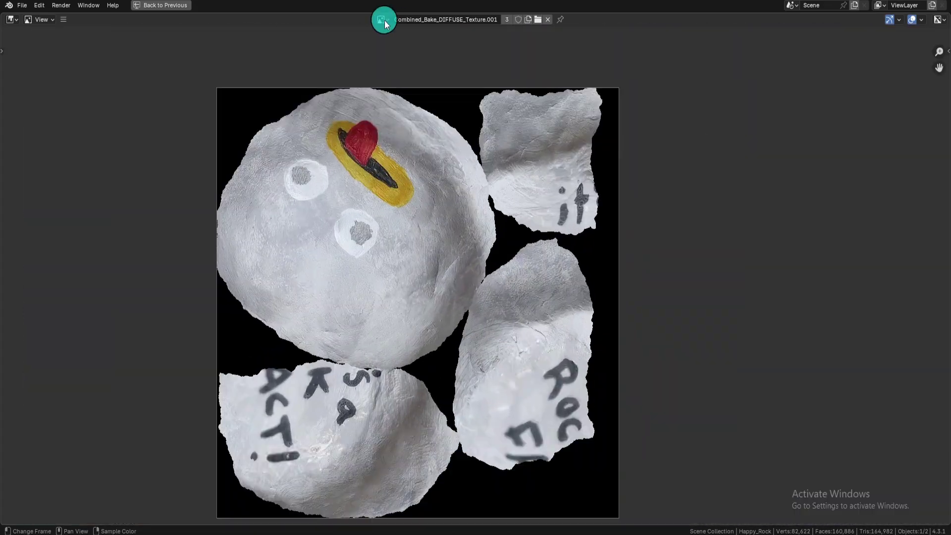
{"action": "left_click", "coordinate": [381, 19]}
{"action": "left_click", "coordinate": [434, 74]}
{"action": "scroll", "coordinate": [367, 213], "scroll_direction": "up", "scroll_amount": 4}
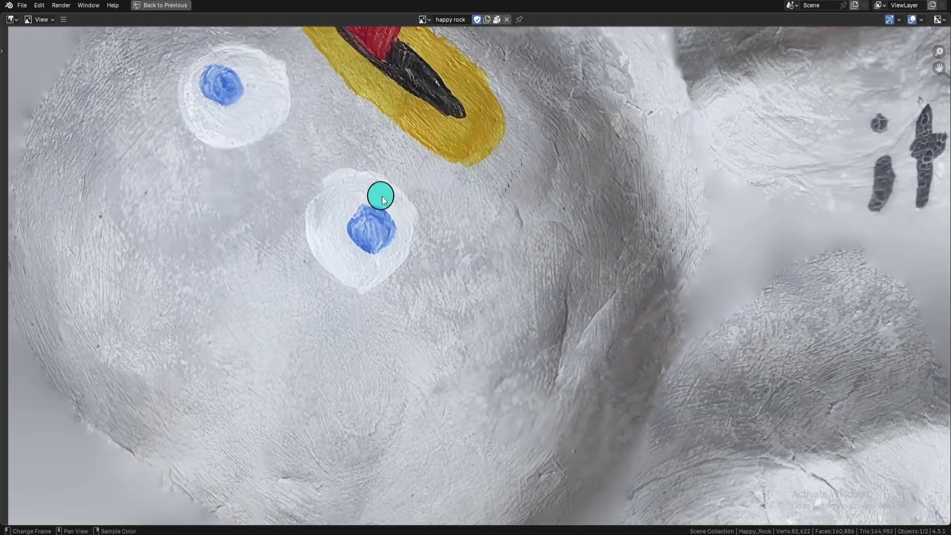
{"action": "left_click", "coordinate": [424, 19]}
{"action": "left_click", "coordinate": [461, 45]}
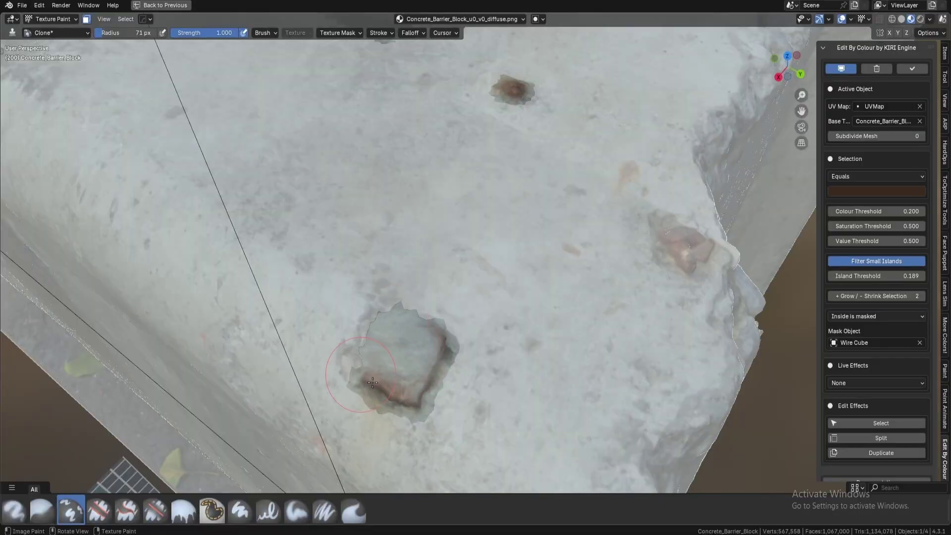
- Clone clean concrete over the lower rim of the dark hole in the concrete barrier block's texture
{"action": "left_click_drag", "start_coordinate": [373, 382], "coordinate": [412, 394]}
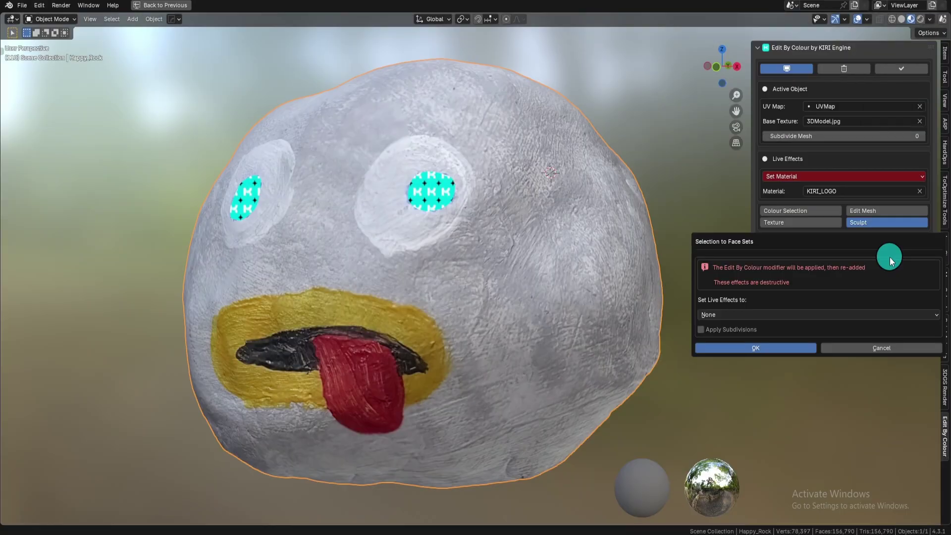
- Convert the colour selection to face sets with live effects set to None, and use the Grab brush along the shoe's coloured stripe
{"action": "left_click", "coordinate": [779, 348]}
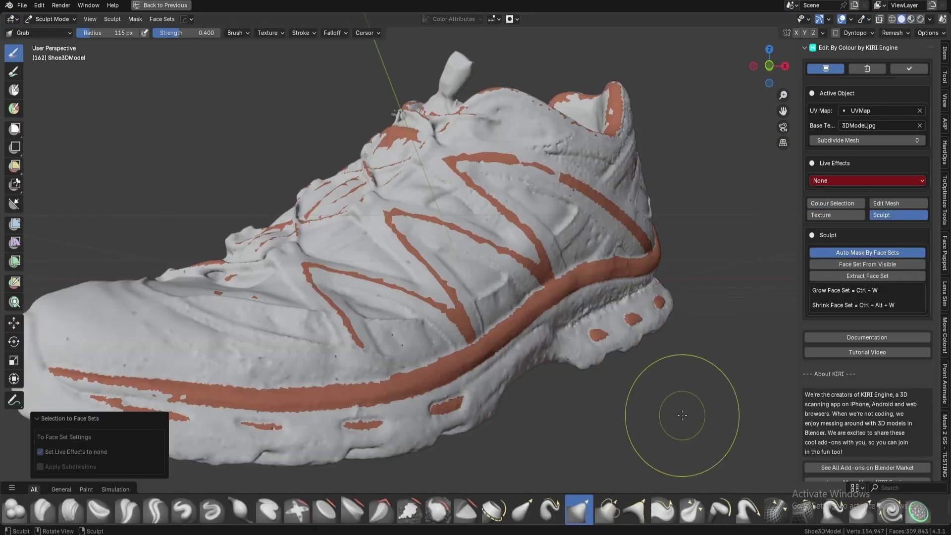
{"action": "mouse_move", "coordinate": [675, 414]}
{"action": "middle_mouse_down"}
{"action": "mouse_move", "coordinate": [610, 381]}
{"action": "mouse_move", "coordinate": [689, 350]}
{"action": "middle_mouse_up"}
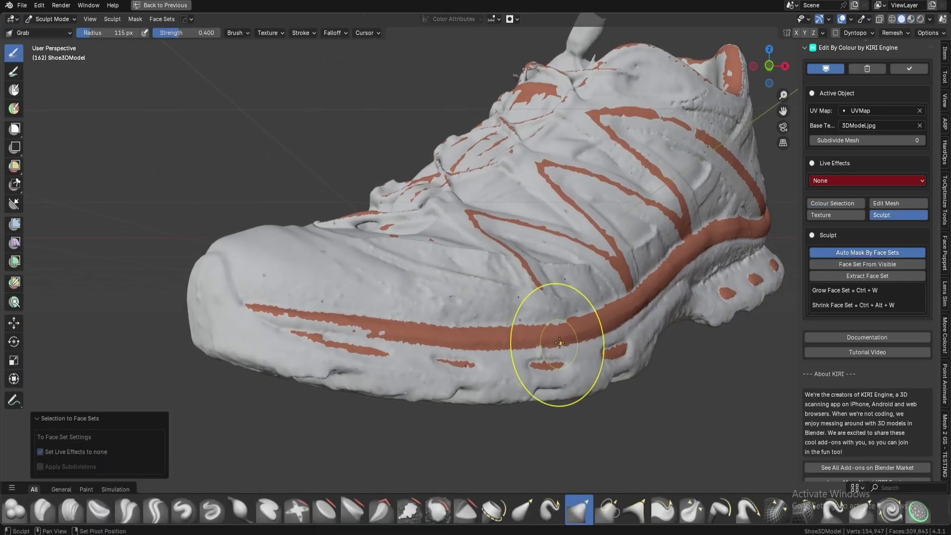
{"action": "left_click_drag", "start_coordinate": [506, 335], "coordinate": [505, 335]}
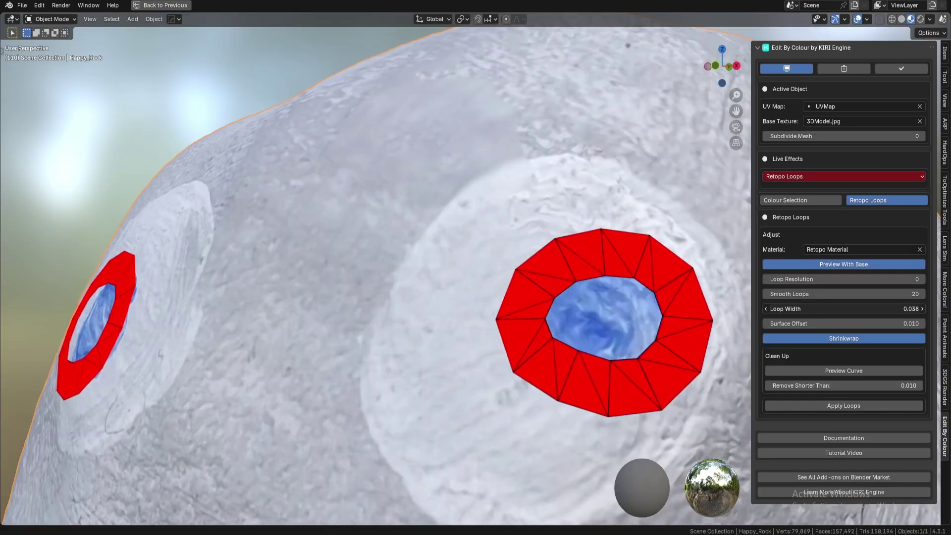
{"action": "middle_click_drag", "start_coordinate": [500, 277], "coordinate": [397, 327]}
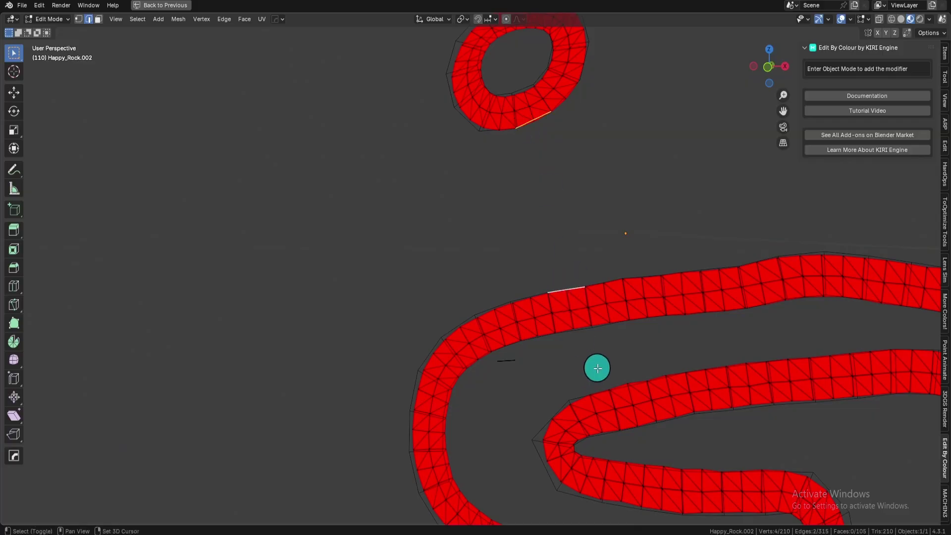
{"action": "scroll", "coordinate": [658, 264], "scroll_direction": "down", "scroll_amount": 4}
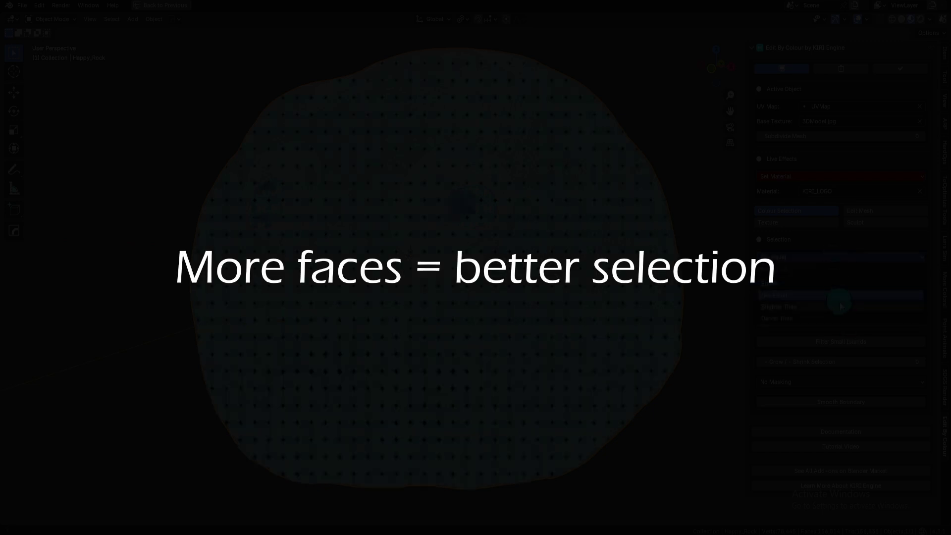
- Try another comparison mode for the colour selection, and sample the mouth's yellow paint on the rock as the selection colour
{"action": "left_click", "coordinate": [841, 307]}
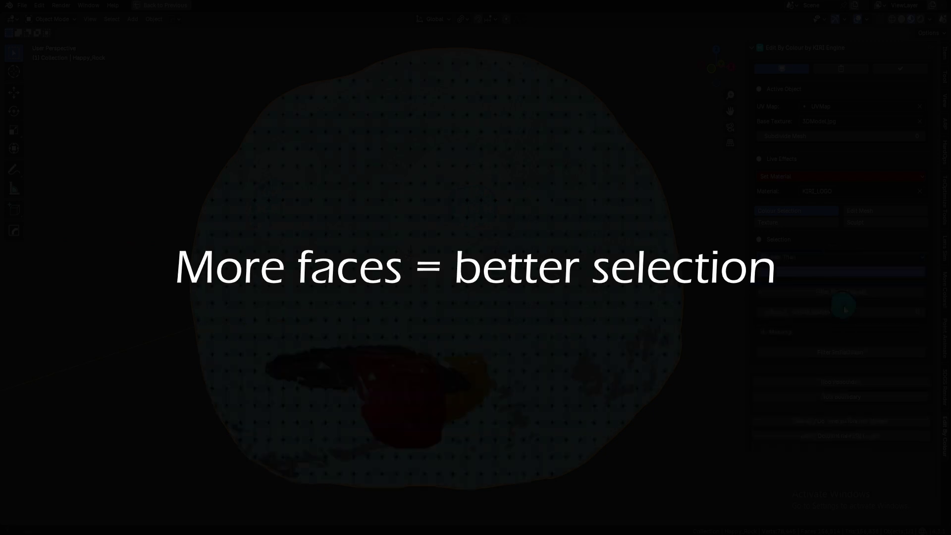
{"action": "left_click", "coordinate": [823, 321]}
{"action": "left_click", "coordinate": [781, 272]}
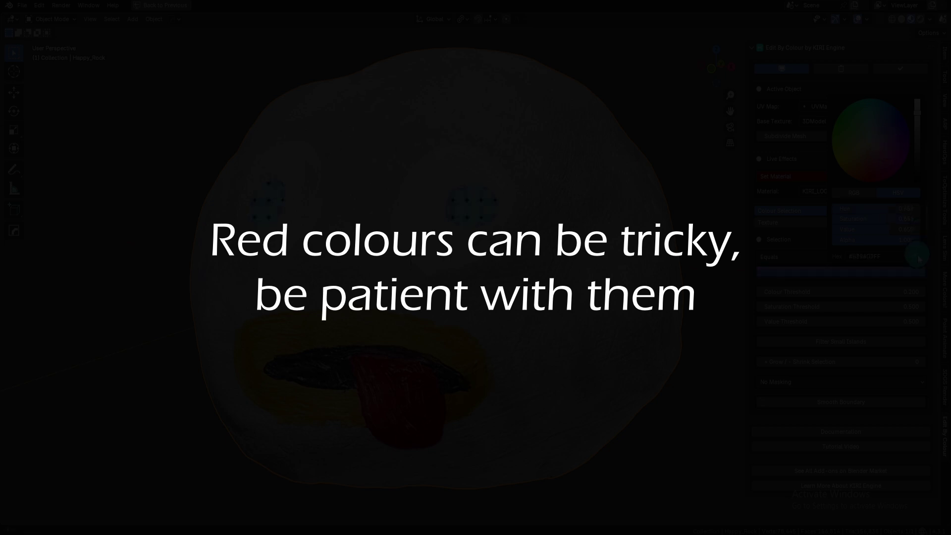
{"action": "left_click", "coordinate": [431, 342]}
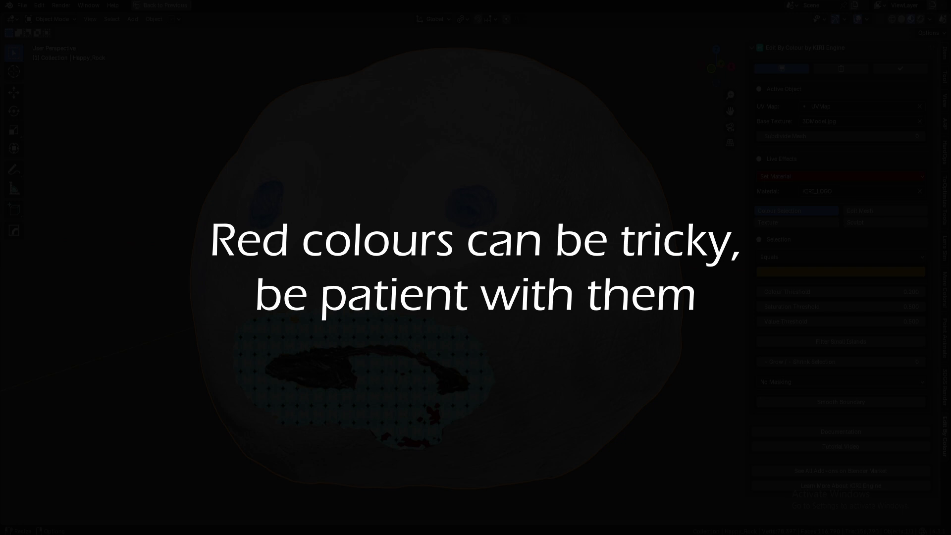
{"action": "scroll", "coordinate": [391, 337], "scroll_direction": "up", "scroll_amount": 1}
{"action": "middle_click_drag", "start_coordinate": [391, 337], "coordinate": [467, 278]}
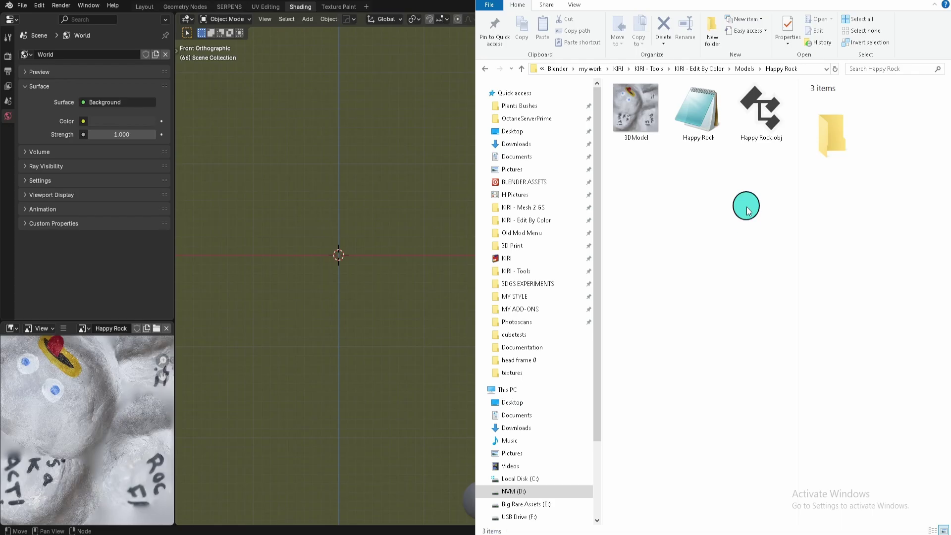
- Import Happy Rock.obj from the Happy Rock folder with the default Wavefront OBJ settings
{"action": "left_click_drag", "start_coordinate": [761, 111], "coordinate": [355, 251]}
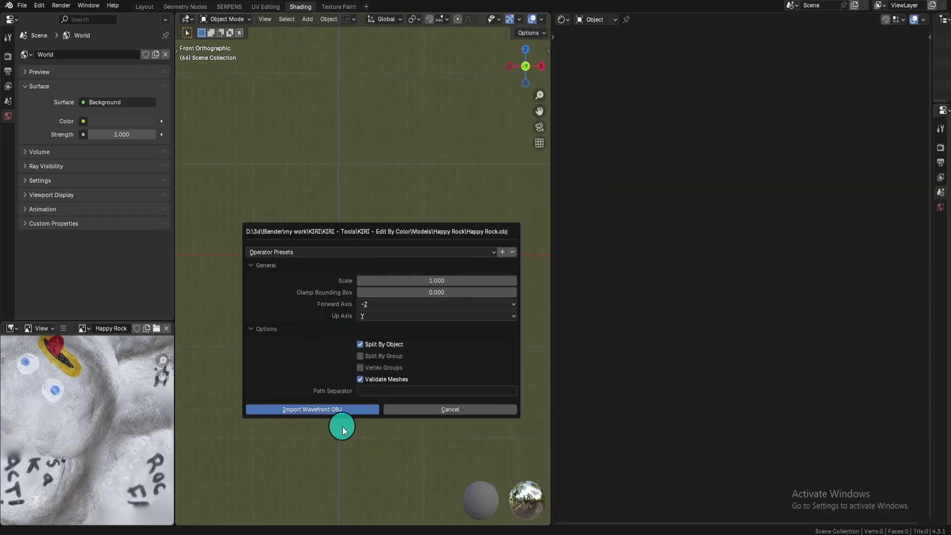
{"action": "left_click", "coordinate": [342, 409]}
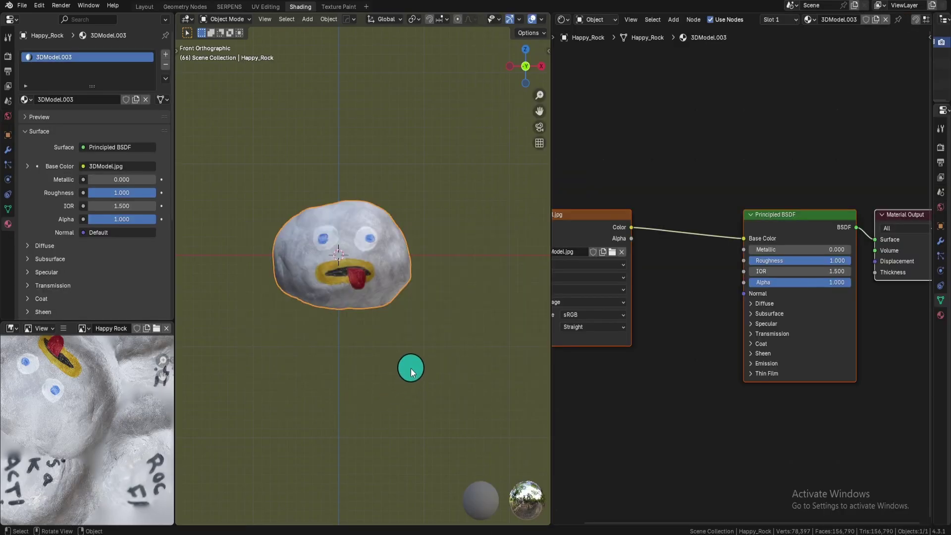
{"action": "middle_click_drag", "start_coordinate": [610, 303], "coordinate": [754, 304]}
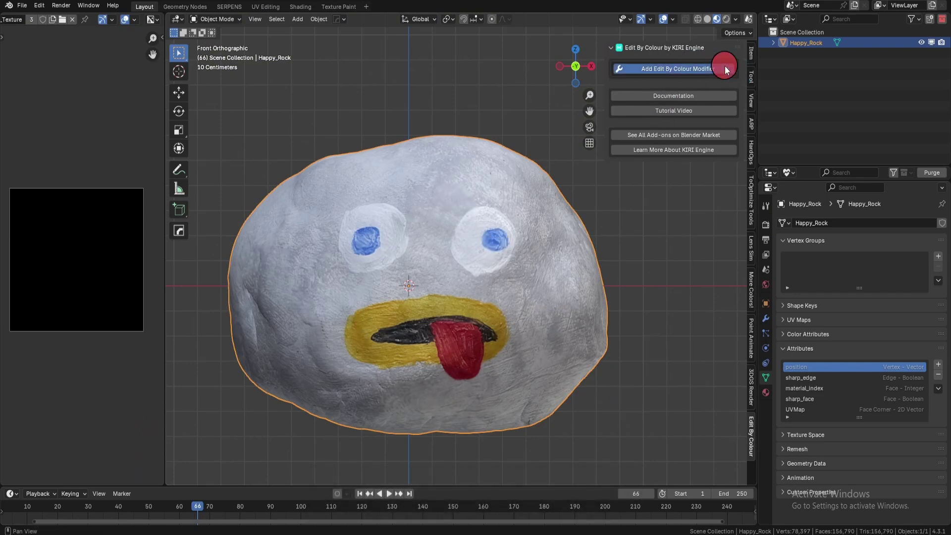
- Add the Edit By Colour modifier to the rock and assign 3DModel.jpg as its base texture
{"action": "left_click", "coordinate": [726, 70]}
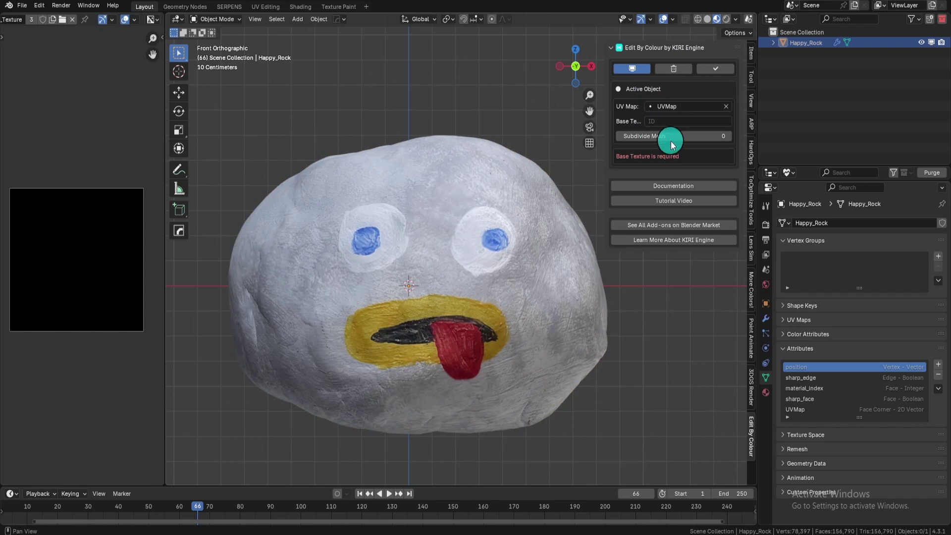
{"action": "left_click", "coordinate": [699, 124]}
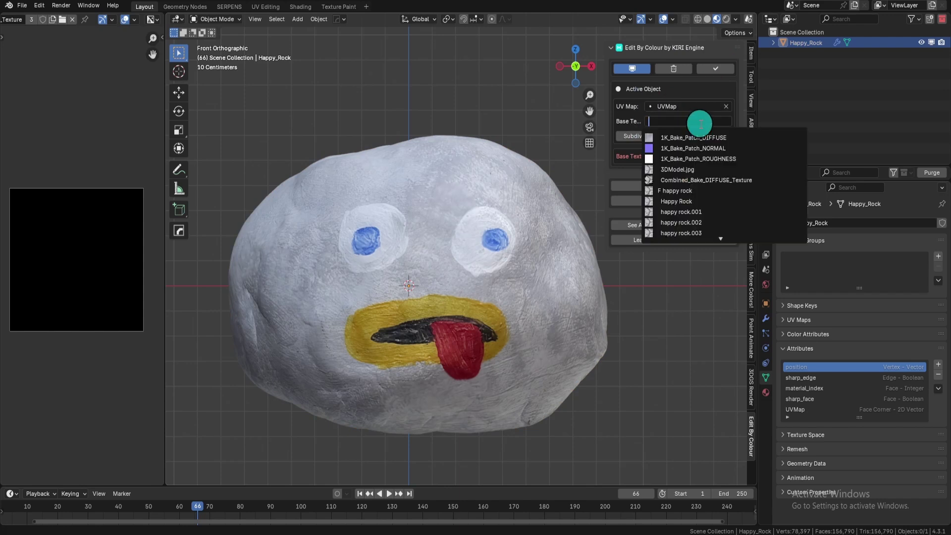
{"action": "type", "text": "3d"}
{"action": "left_click", "coordinate": [709, 136]}
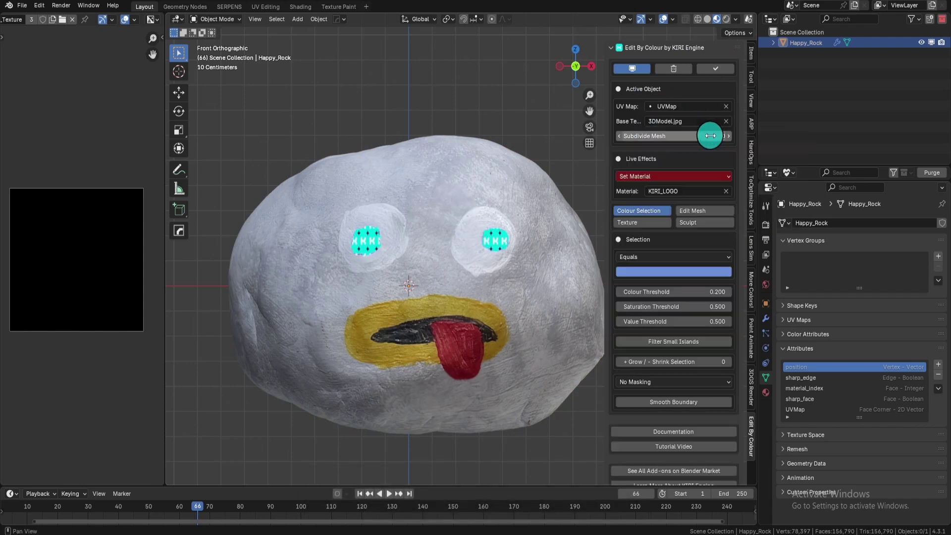
- Examine the colour selection on the rock's eyes, comparing it with the modifier's viewport display switched off and on
{"action": "scroll", "coordinate": [562, 287], "scroll_direction": "up", "scroll_amount": 6}
{"action": "middle_click_drag", "start_coordinate": [513, 296], "coordinate": [406, 302], "text": "shift"}
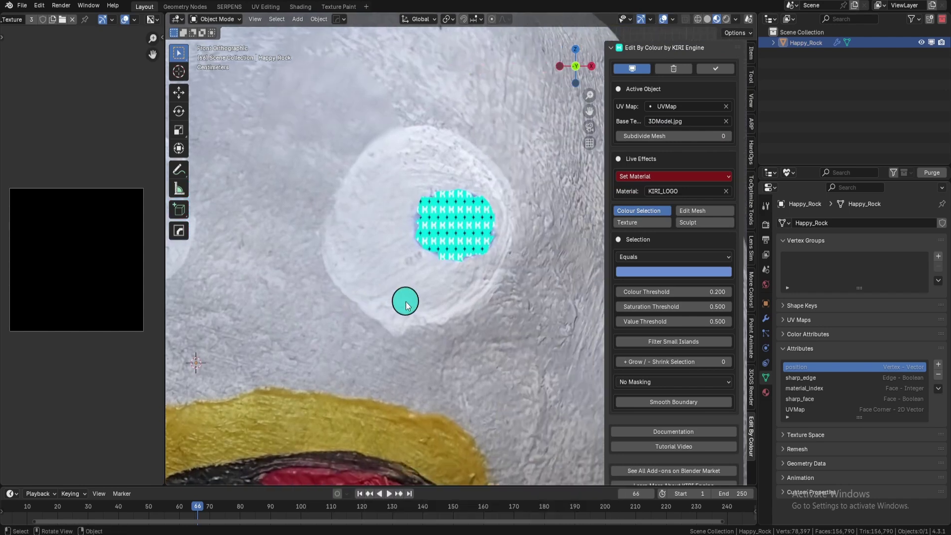
{"action": "scroll", "coordinate": [406, 301], "scroll_direction": "up", "scroll_amount": 3}
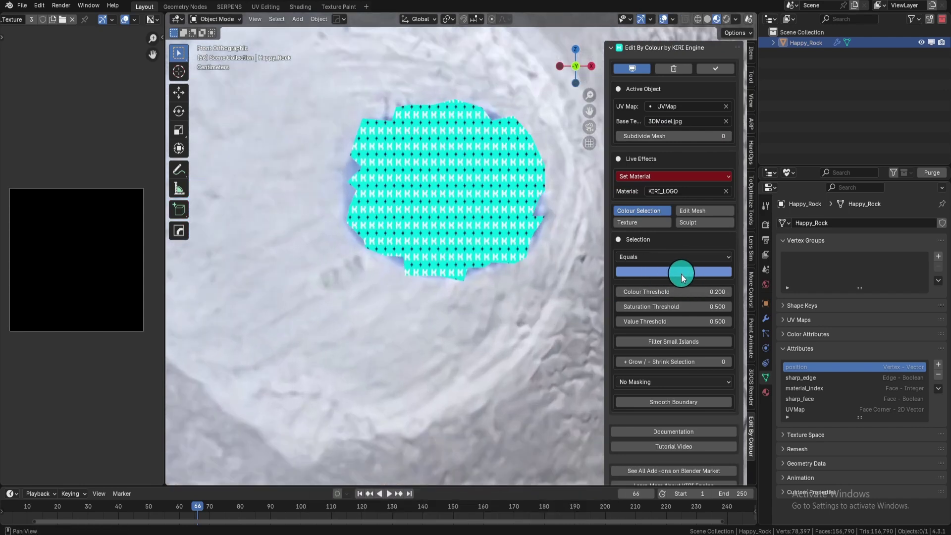
{"action": "scroll", "coordinate": [446, 239], "scroll_direction": "down", "scroll_amount": 8}
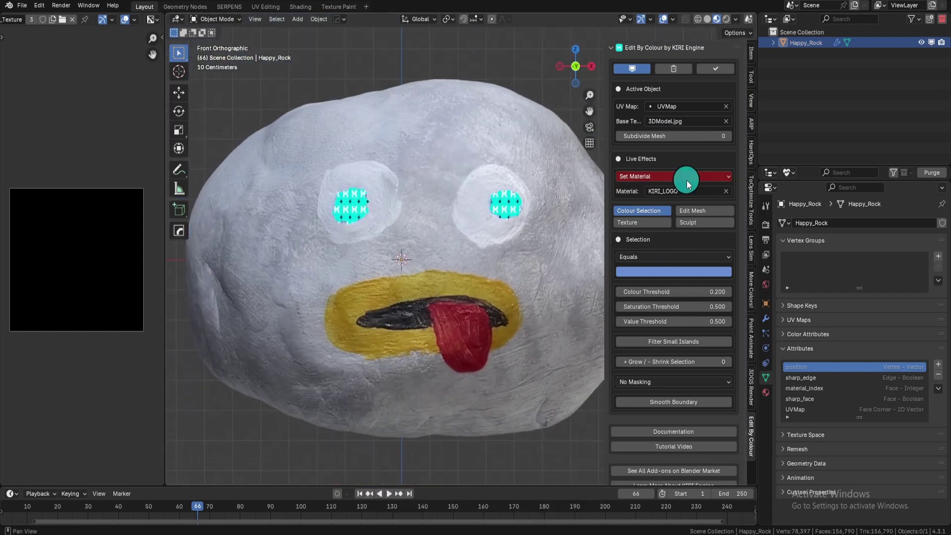
{"action": "left_click", "coordinate": [687, 177]}
{"action": "left_click", "coordinate": [689, 178]}
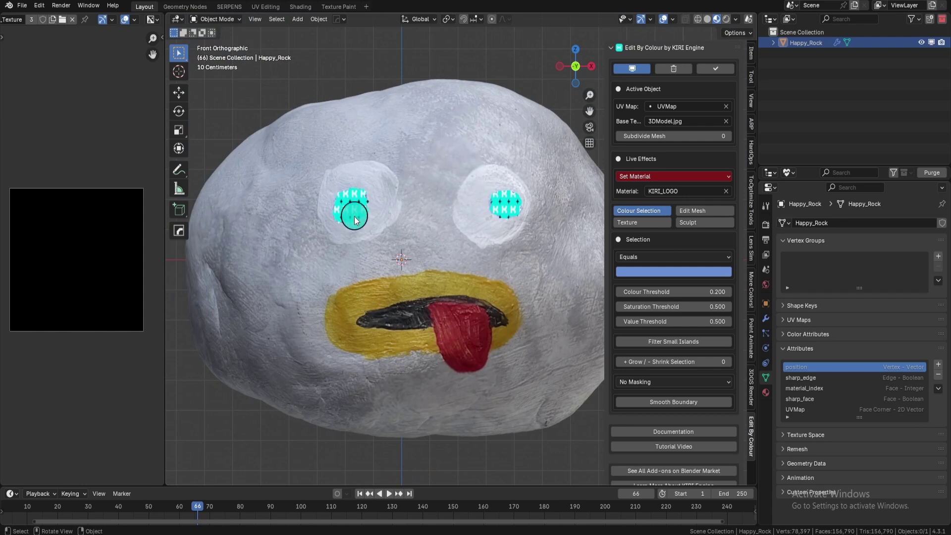
{"action": "left_click", "coordinate": [644, 70]}
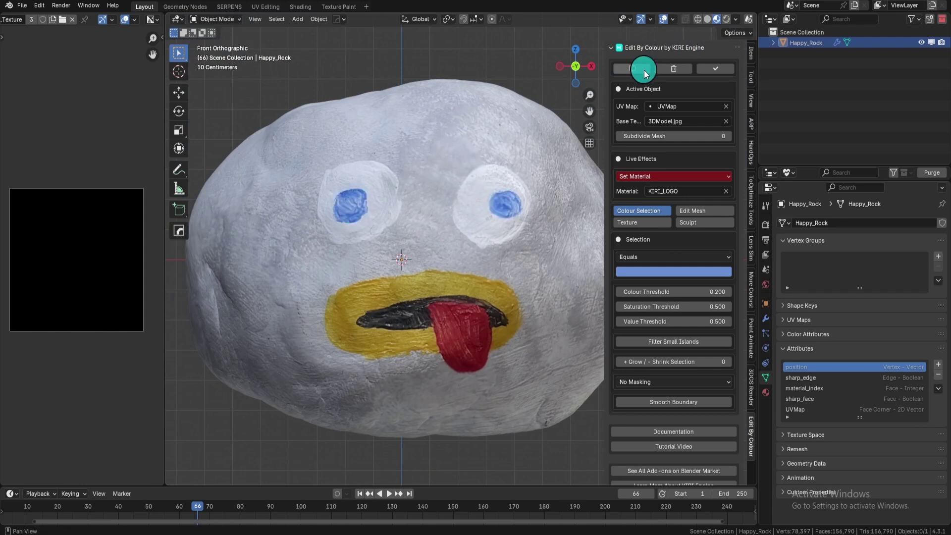
{"action": "left_click", "coordinate": [645, 70]}
{"action": "left_click", "coordinate": [645, 71]}
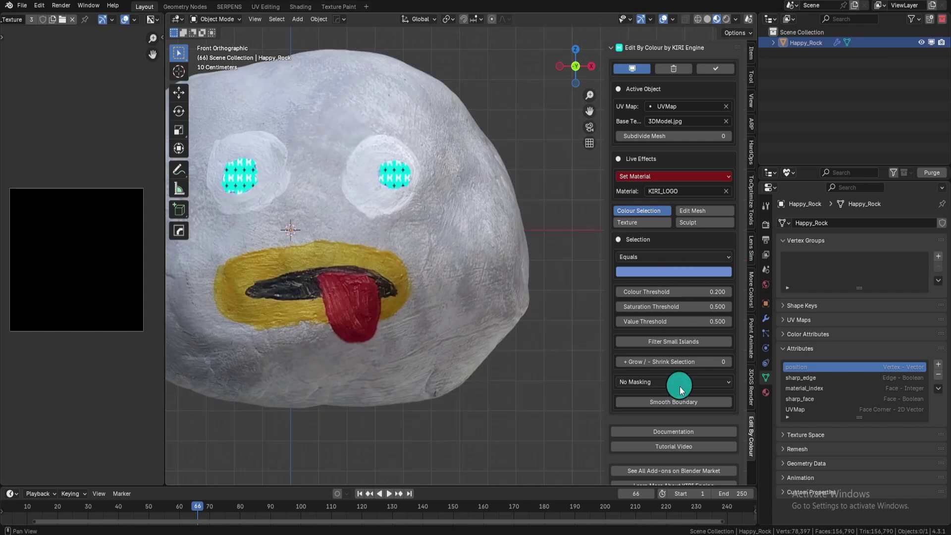
- Sample the mouth's yellow as the selection colour and set the colour, saturation and value thresholds to 0.283, 0.139 and 0.301
{"action": "left_click", "coordinate": [680, 272]}
{"action": "left_click", "coordinate": [319, 259]}
{"action": "middle_click_drag", "start_coordinate": [498, 286], "coordinate": [544, 273], "text": "shift"}
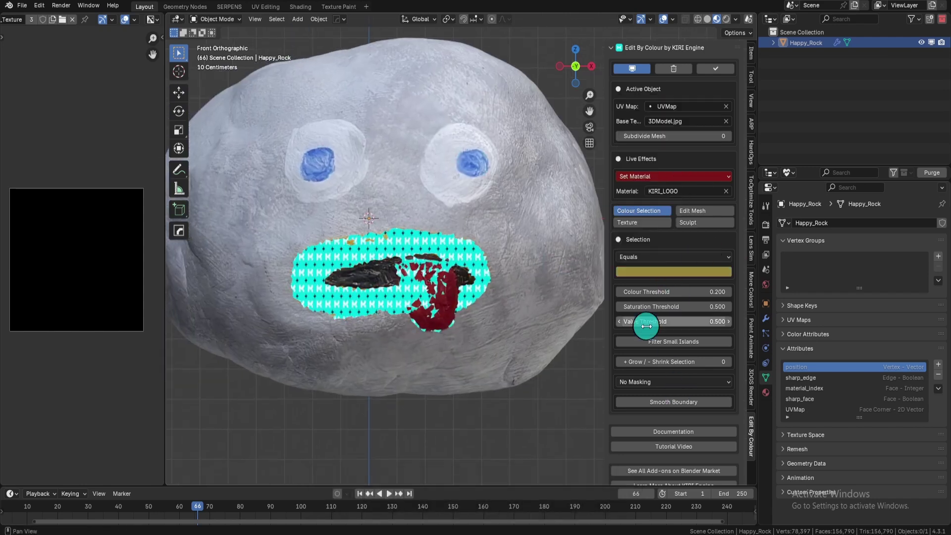
{"action": "left_click_drag", "start_coordinate": [650, 292], "coordinate": [671, 292]}
{"action": "left_click_drag", "start_coordinate": [700, 307], "coordinate": [684, 321]}
- Brighten the yellow selection colour to an HSV value of about 0.434
{"action": "left_click", "coordinate": [713, 272]}
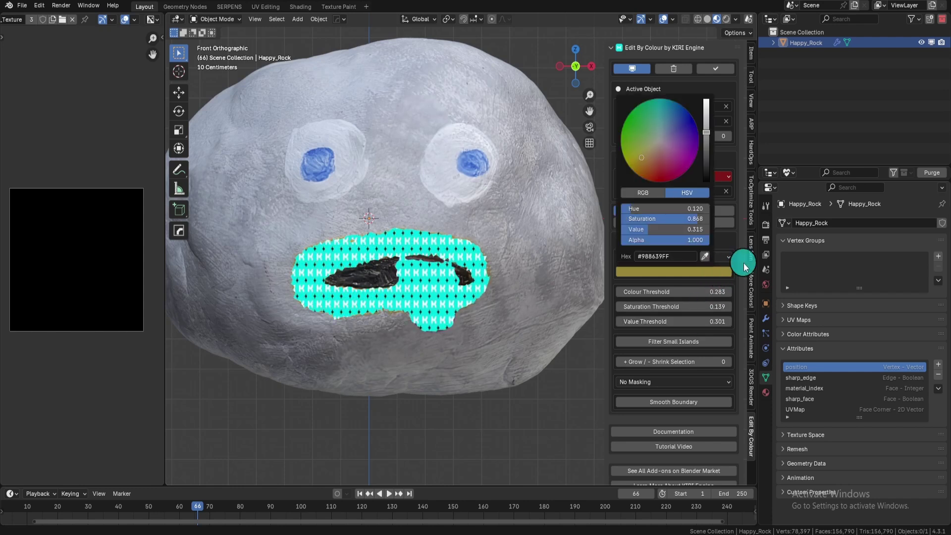
{"action": "left_click", "coordinate": [707, 272]}
{"action": "left_click_drag", "start_coordinate": [706, 132], "coordinate": [706, 126]}
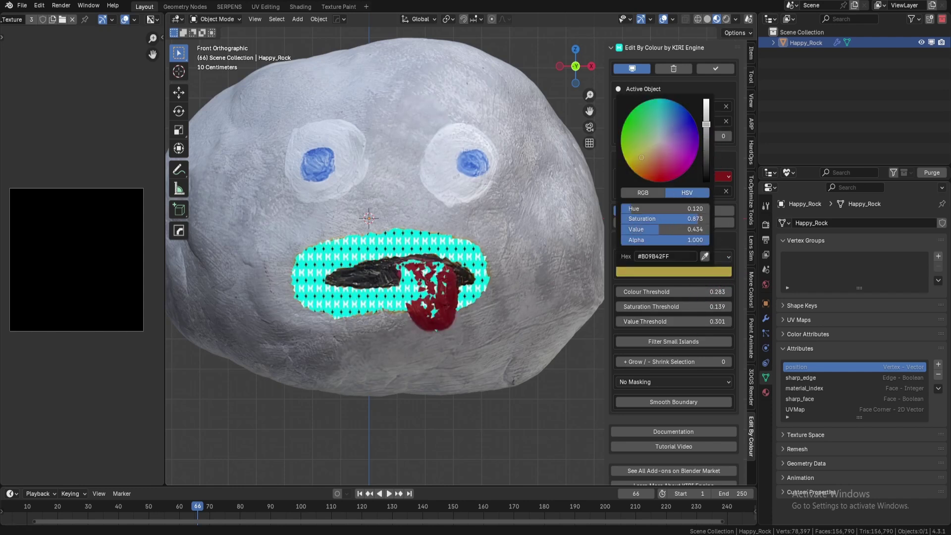
- Filter small islands out of the selection with an island threshold of 0.930, and set the colour threshold to 0.278
{"action": "left_click", "coordinate": [691, 342]}
{"action": "left_click_drag", "start_coordinate": [665, 357], "coordinate": [717, 357]}
{"action": "left_click_drag", "start_coordinate": [704, 292], "coordinate": [703, 292]}
{"action": "scroll", "coordinate": [507, 263], "scroll_direction": "up", "scroll_amount": 4}
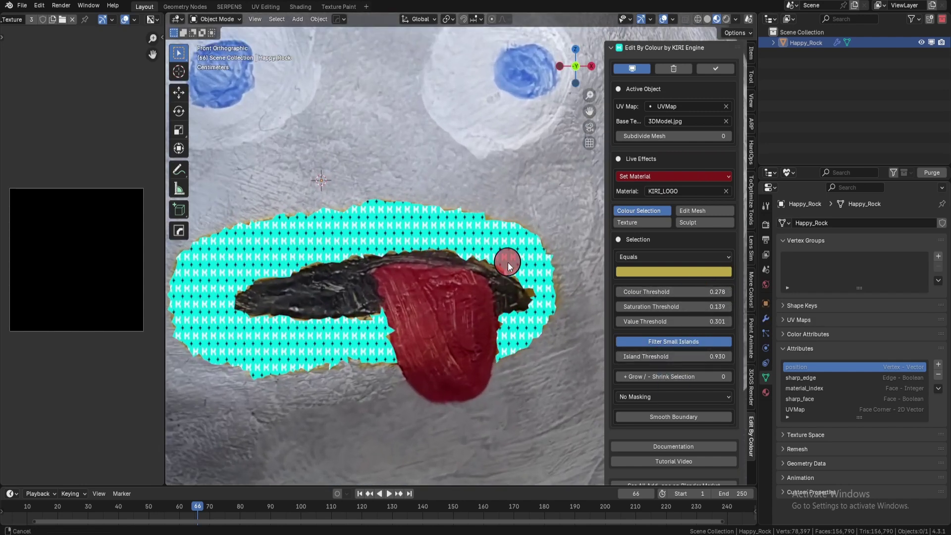
- Smooth the selection boundary with 9 iterations and grow the selection by 1
{"action": "left_click", "coordinate": [712, 417]}
{"action": "left_click_drag", "start_coordinate": [714, 431], "coordinate": [708, 431]}
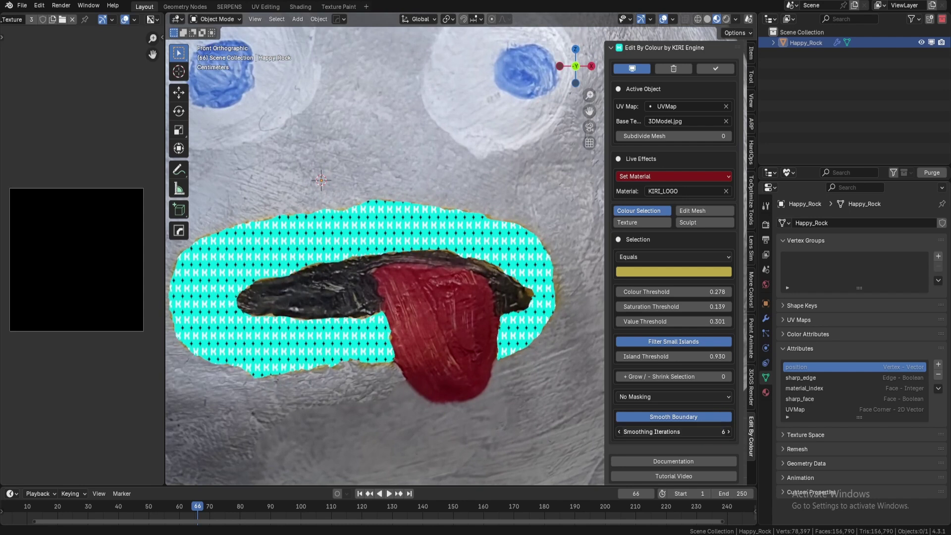
{"action": "left_click", "coordinate": [728, 376]}
- Try the Delete Faces live effect on the rock's yellow mouth selection
{"action": "left_click", "coordinate": [707, 176]}
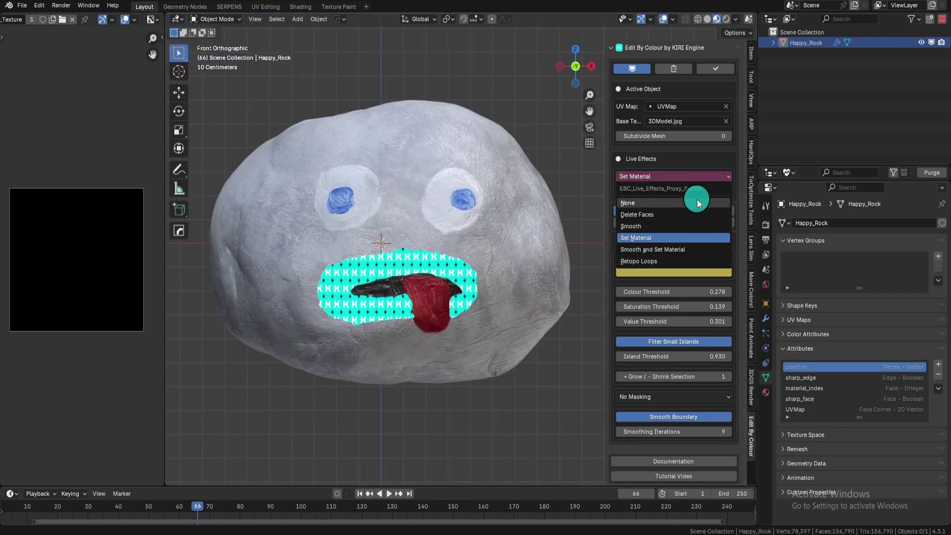
{"action": "left_click", "coordinate": [697, 203]}
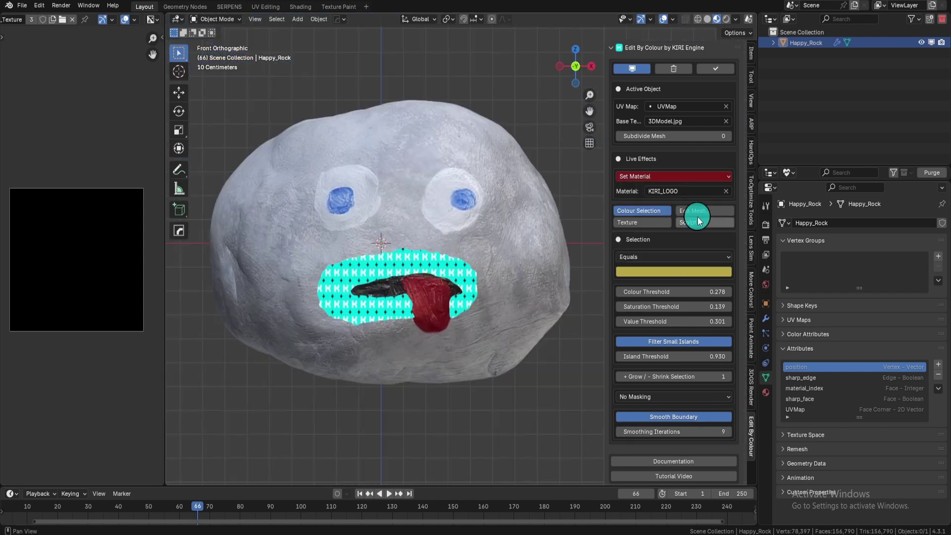
{"action": "left_click", "coordinate": [702, 176]}
{"action": "left_click", "coordinate": [702, 214]}
{"action": "mouse_move", "coordinate": [513, 270]}
{"action": "middle_mouse_down"}
{"action": "mouse_move", "coordinate": [343, 285]}
{"action": "mouse_move", "coordinate": [384, 286]}
{"action": "middle_mouse_up"}
- Switch the live effect for the yellow mouth selection to Smooth
{"action": "left_click", "coordinate": [682, 176]}
{"action": "left_click", "coordinate": [682, 226]}
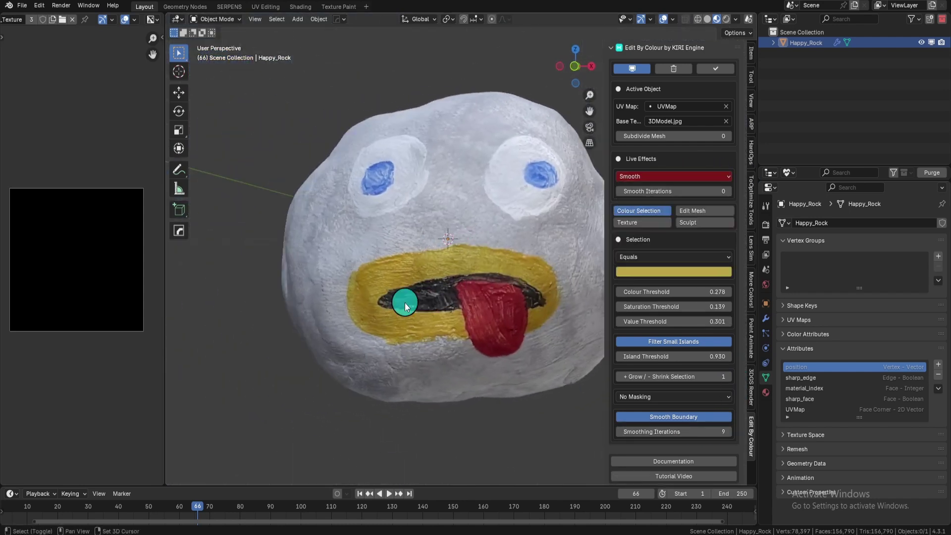
- Try adjusting the smooth iterations for the rock's yellow mouth selection while checking the surface in solid shading
{"action": "middle_click_drag", "start_coordinate": [405, 302], "coordinate": [359, 302]}
{"action": "key", "text": "z"}
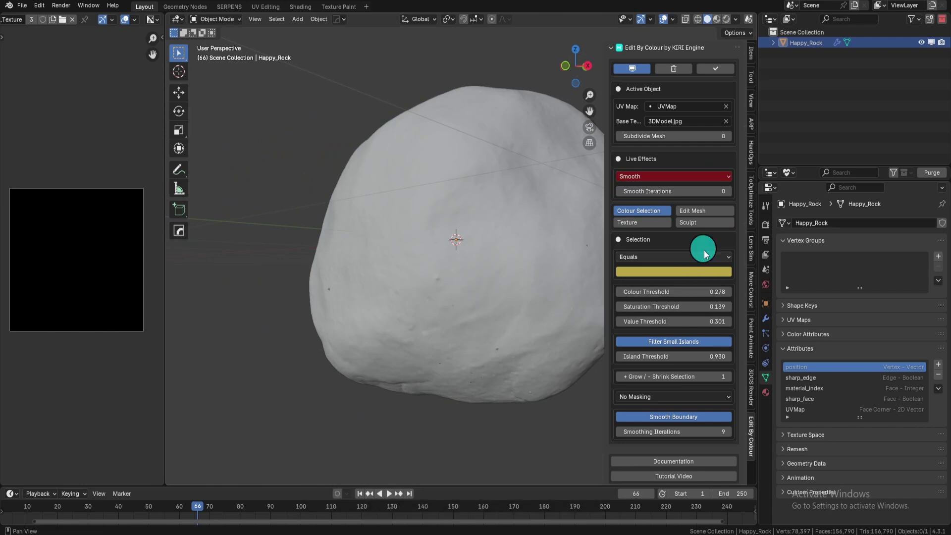
{"action": "left_click_drag", "start_coordinate": [694, 191], "coordinate": [723, 191]}
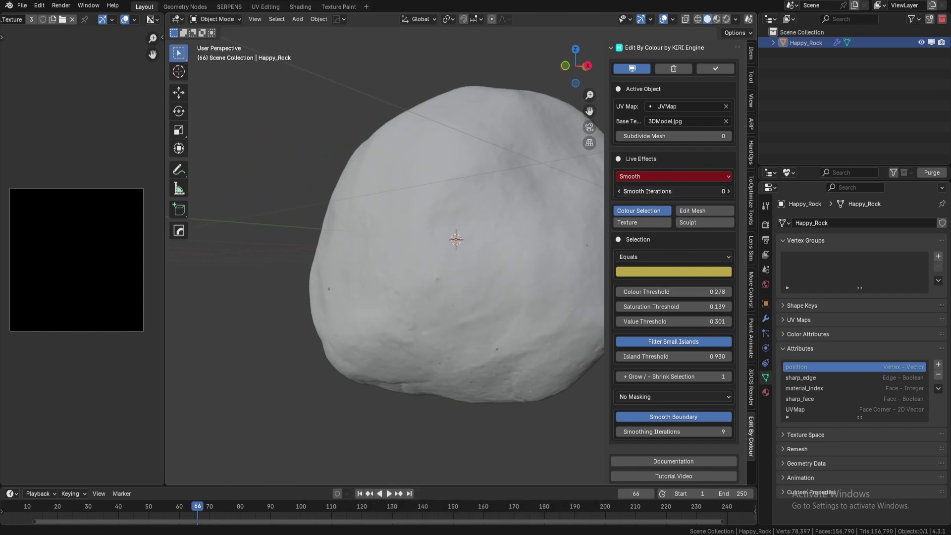
{"action": "middle_click_drag", "start_coordinate": [461, 244], "coordinate": [493, 245]}
{"action": "key", "text": "z"}
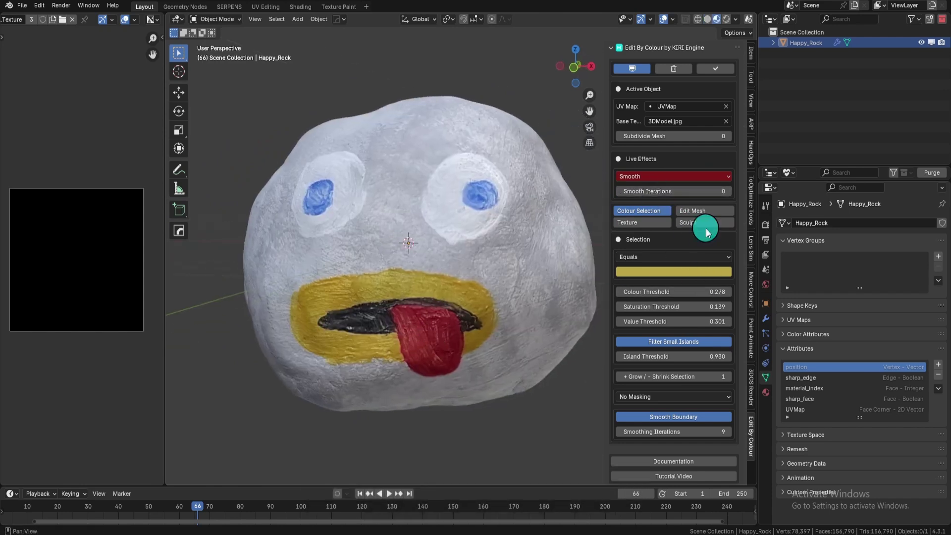
- Switch the live effect for the yellow mouth selection to Retopo Loops and show the Retopo Loops settings
{"action": "left_click", "coordinate": [708, 177]}
{"action": "left_click", "coordinate": [711, 261]}
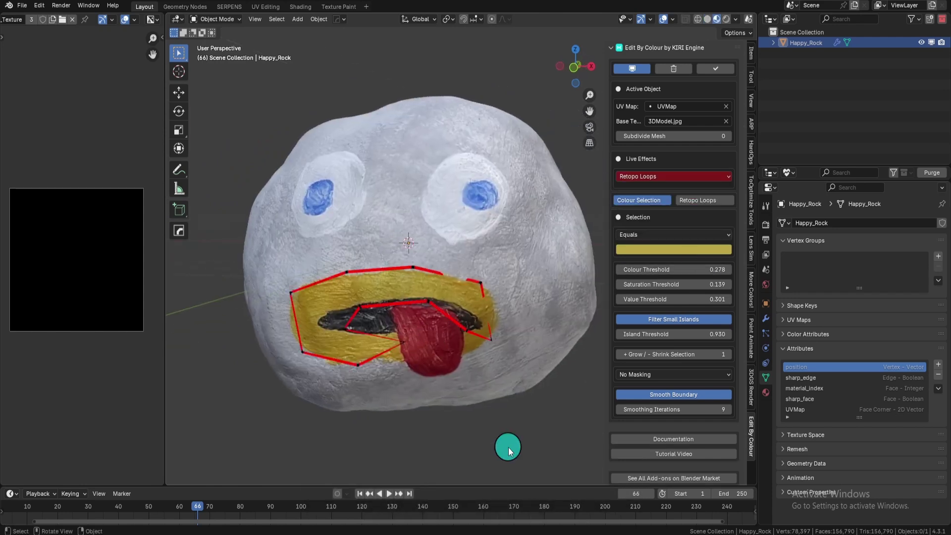
{"action": "left_click", "coordinate": [697, 200]}
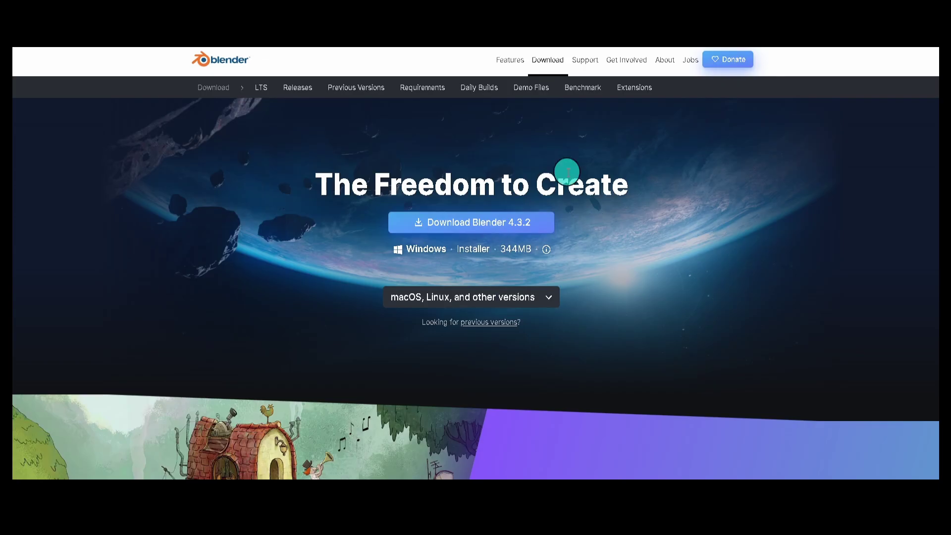
- Look through the Blender download page for the available release
{"action": "scroll", "coordinate": [792, 183], "scroll_direction": "down", "scroll_amount": 6}
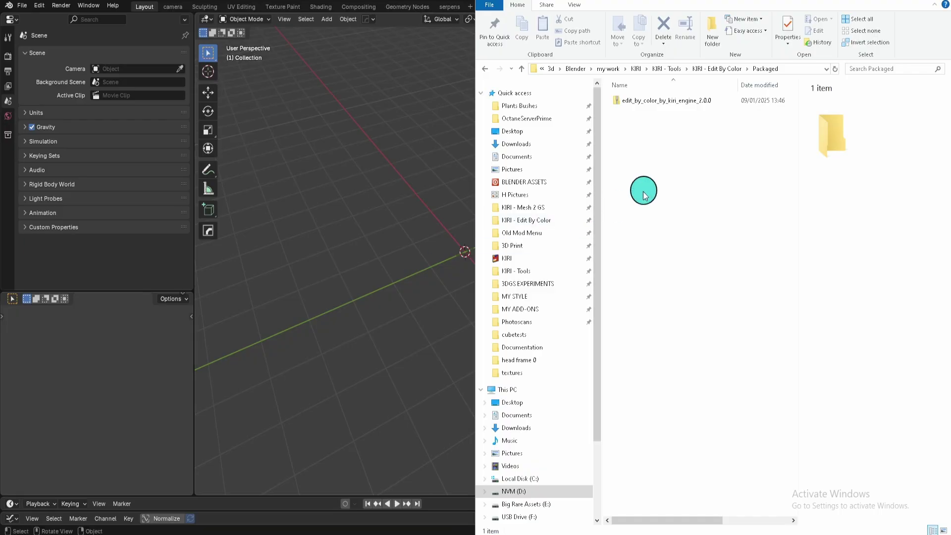
- Display the Packaged folder's contents as large icons and select the edit_by_color_by_kiri_engine_2.0.0 zip file
{"action": "right_click", "coordinate": [690, 152]}
{"action": "mouse_move", "coordinate": [674, 158]}
{"action": "left_click", "coordinate": [720, 159]}
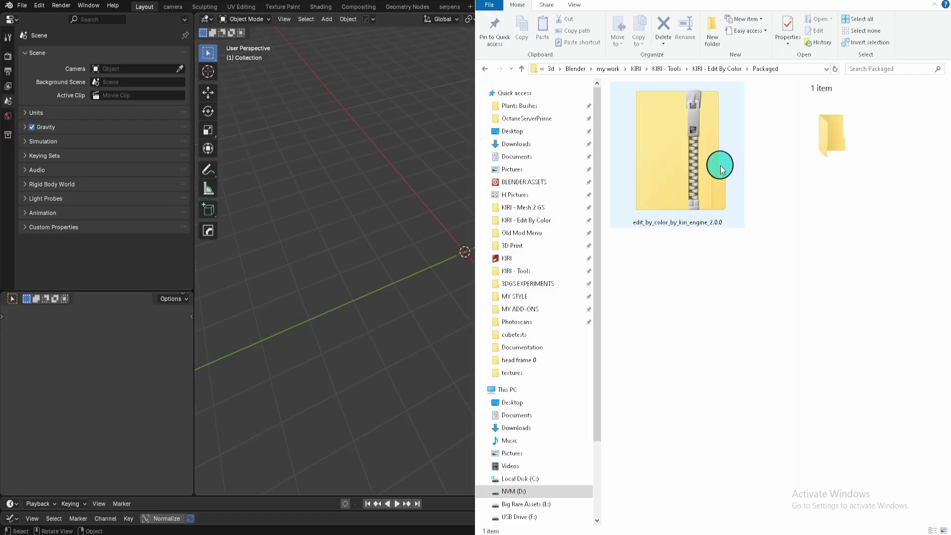
{"action": "left_click", "coordinate": [713, 156]}
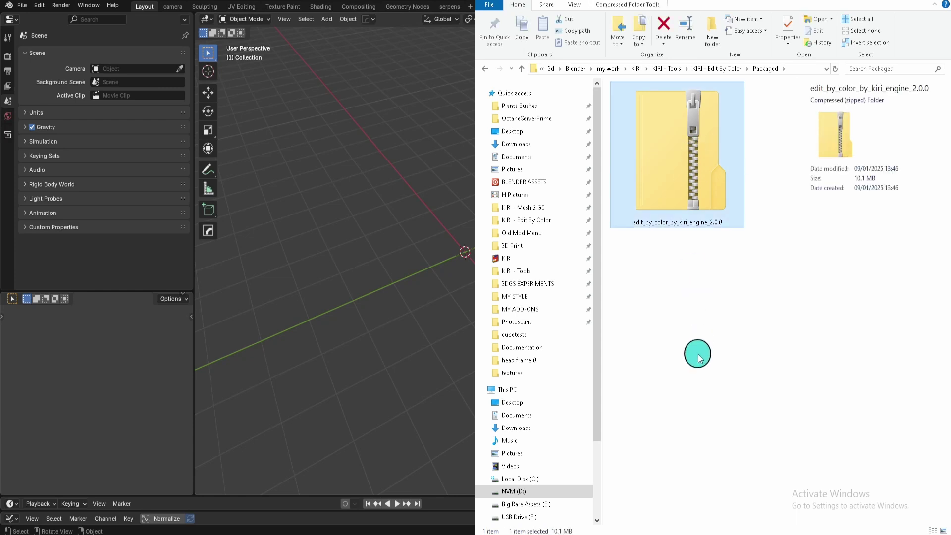
{"action": "left_click", "coordinate": [661, 223]}
{"action": "left_click", "coordinate": [637, 226]}
{"action": "left_click_drag", "start_coordinate": [637, 227], "coordinate": [741, 219]}
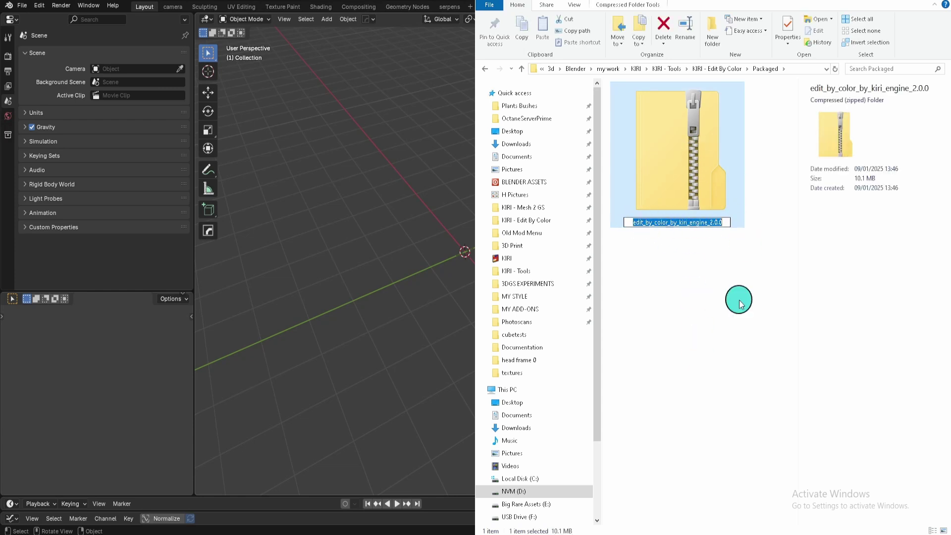
{"action": "left_click", "coordinate": [696, 427]}
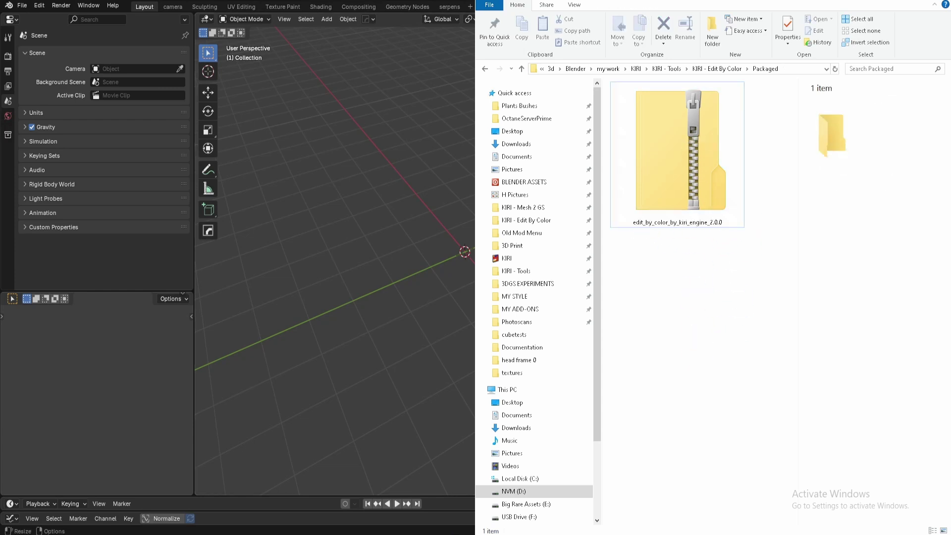
- Install the edit_by_color_by_kiri_engine_2.0.0 zip in Blender from disk, using the User Default repository with the add-on enabled
{"action": "left_click", "coordinate": [665, 131]}
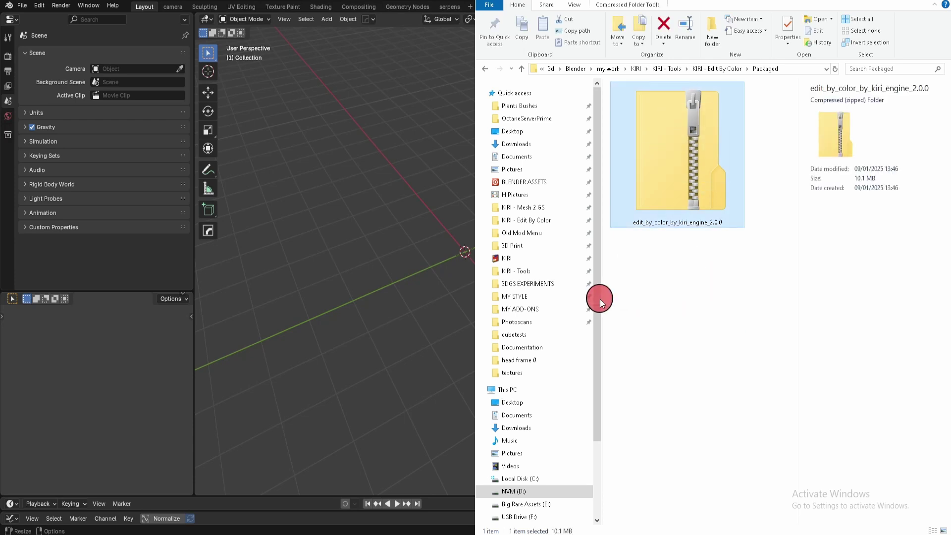
{"action": "left_click_drag", "start_coordinate": [346, 137], "coordinate": [346, 138]}
{"action": "left_click", "coordinate": [350, 131]}
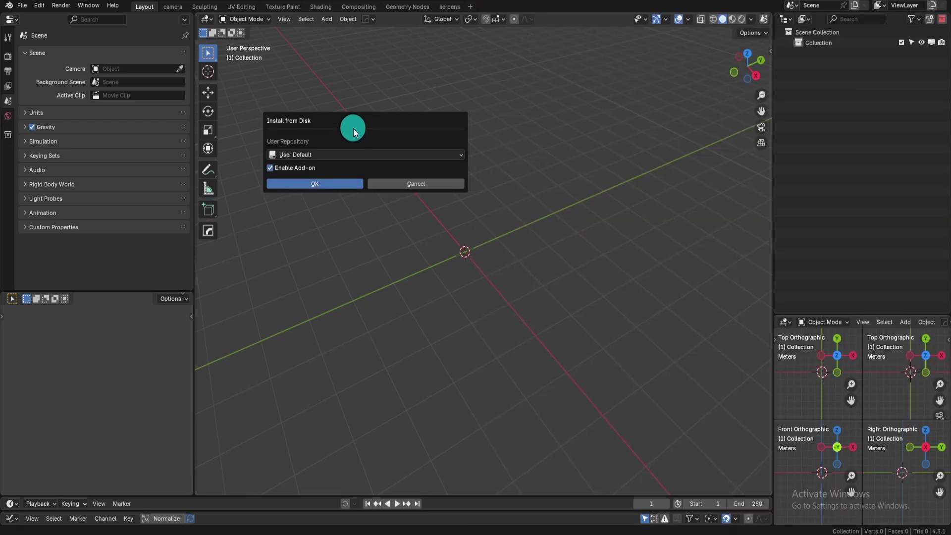
{"action": "left_click", "coordinate": [332, 185]}
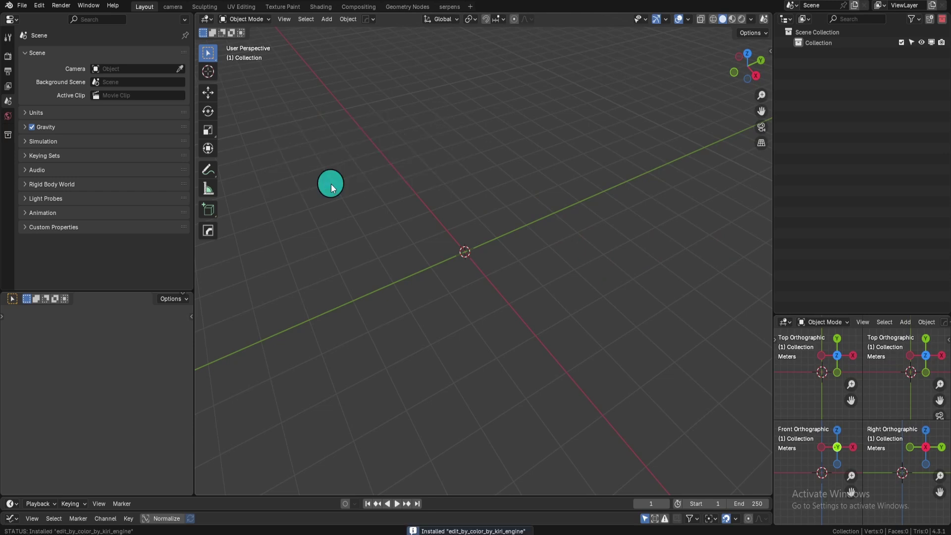
- Show the Edit By Colour add-on's controls in the 3D viewport's sidebar
{"action": "key", "text": "n"}
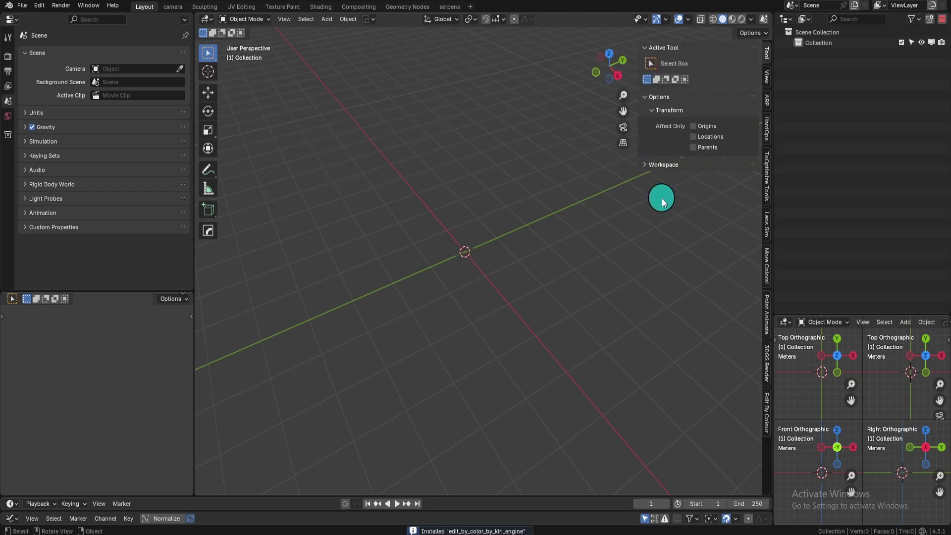
{"action": "left_click", "coordinate": [768, 418]}
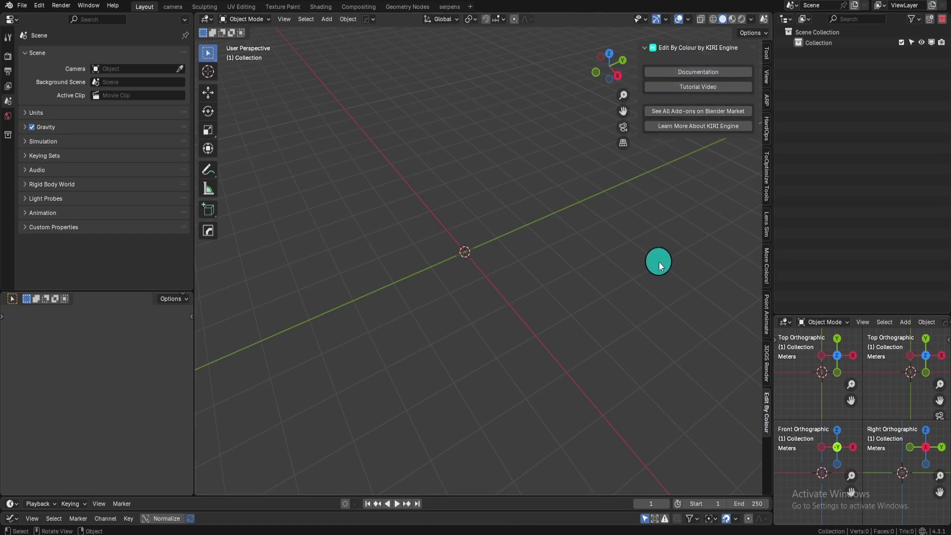
{"action": "key", "text": "n"}
{"action": "key", "text": "n"}
{"action": "key", "text": "n"}
{"action": "key", "text": "n"}
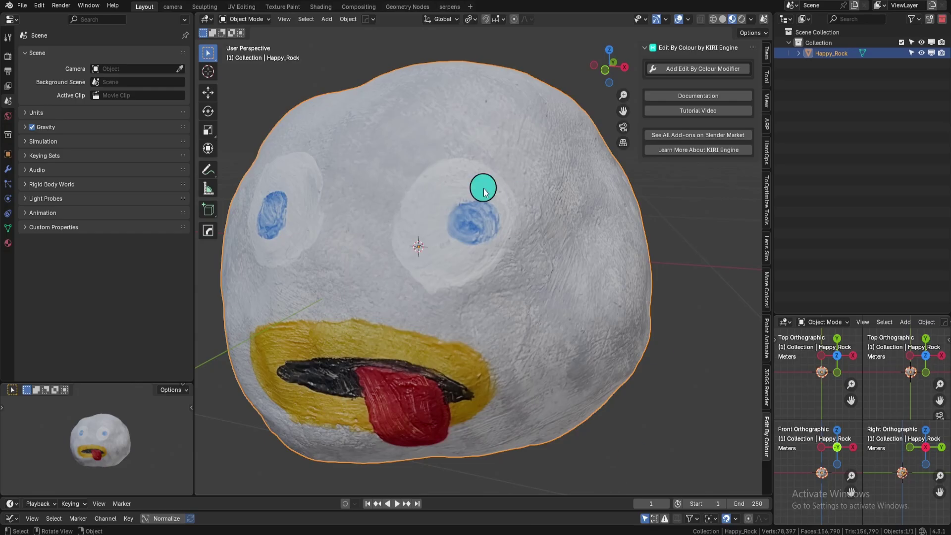
- Add the Edit By Colour modifier to Happy_Rock with its modifier properties shown, and widen the viewport sidebar
{"action": "left_click", "coordinate": [8, 169]}
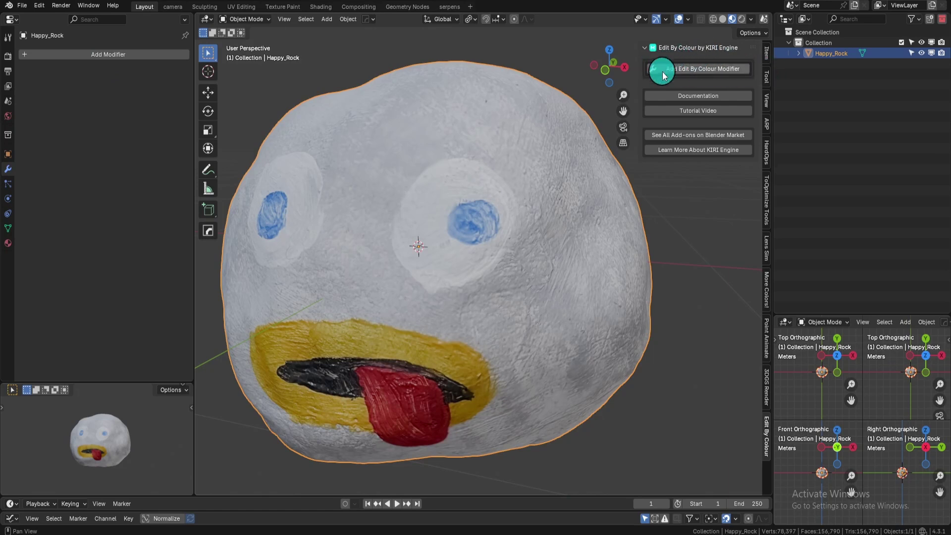
{"action": "left_click", "coordinate": [741, 73]}
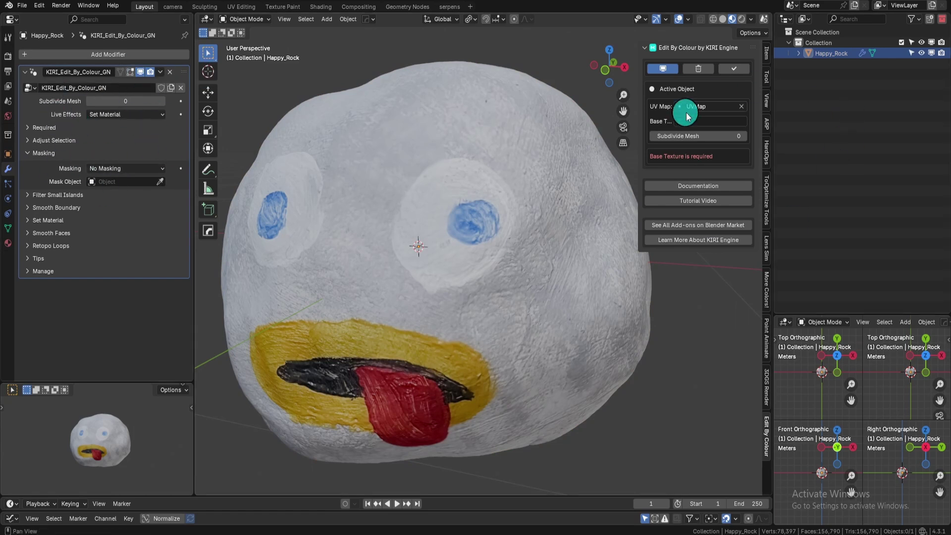
{"action": "left_click_drag", "start_coordinate": [637, 110], "coordinate": [567, 106]}
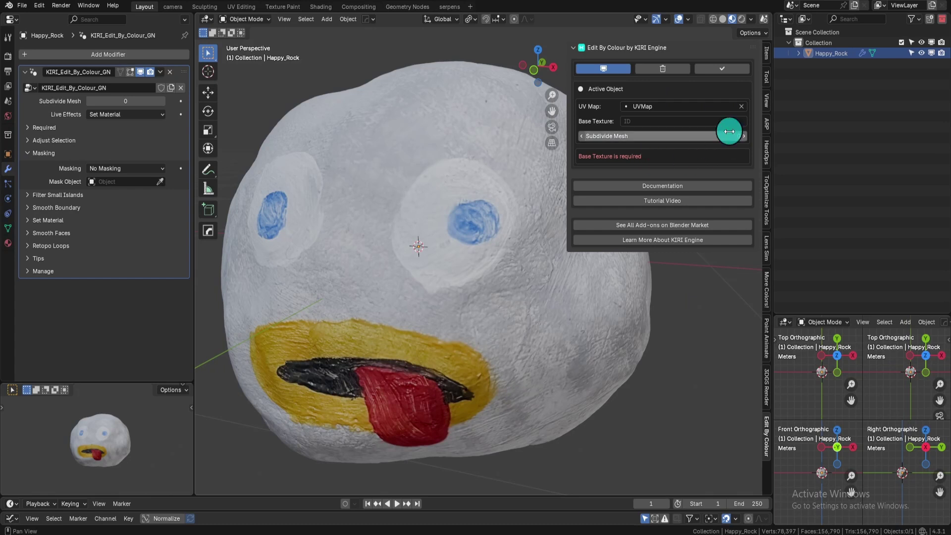
- Choose UVMap as the UV map for the Edit By Colour modifier on Happy_Rock
{"action": "left_click", "coordinate": [663, 108]}
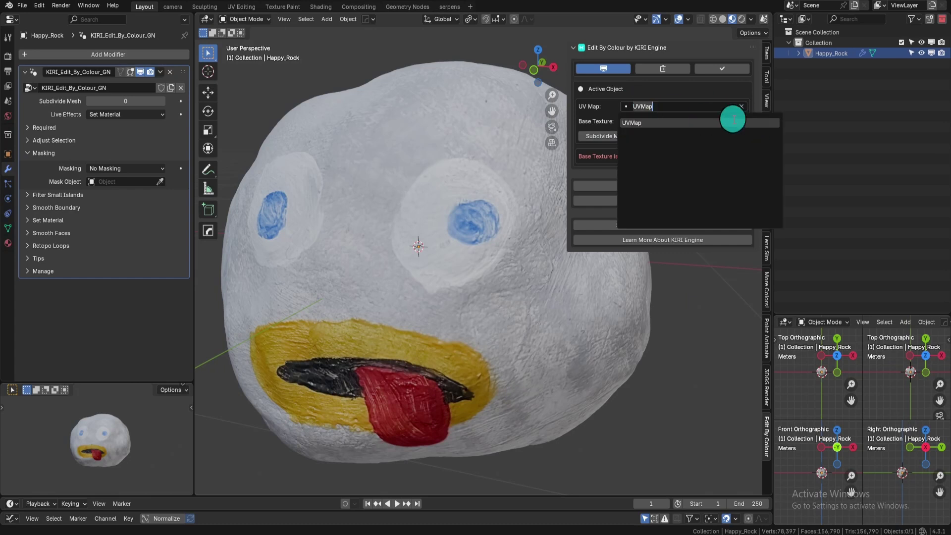
{"action": "left_click", "coordinate": [645, 122]}
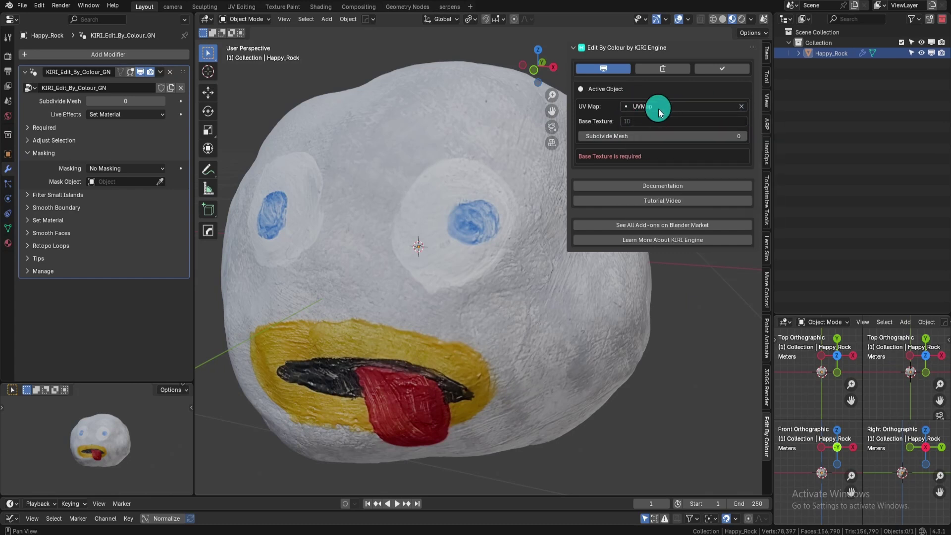
{"action": "left_click", "coordinate": [661, 107]}
{"action": "left_click", "coordinate": [639, 123]}
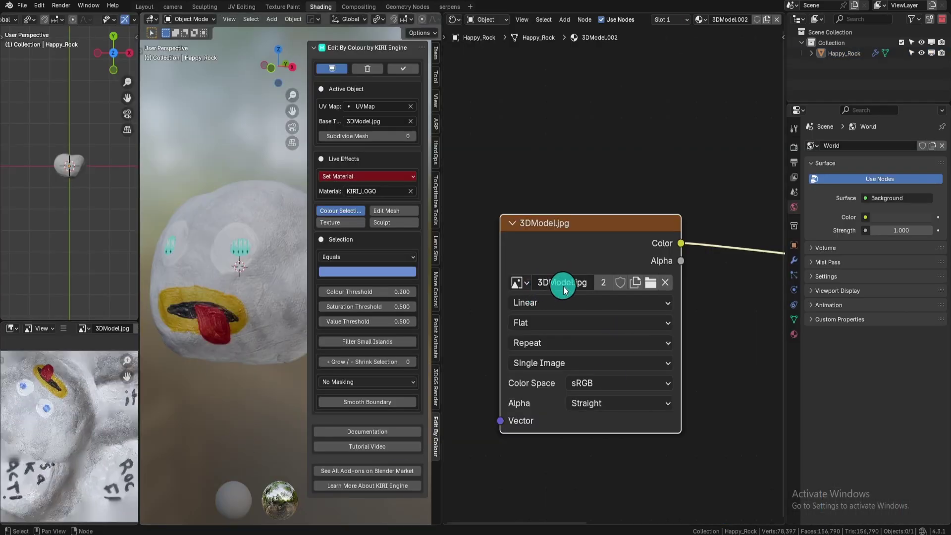
- Set the modifier's base texture to 3DModel.jpg, the image used by the rock's material
{"action": "left_click", "coordinate": [368, 121]}
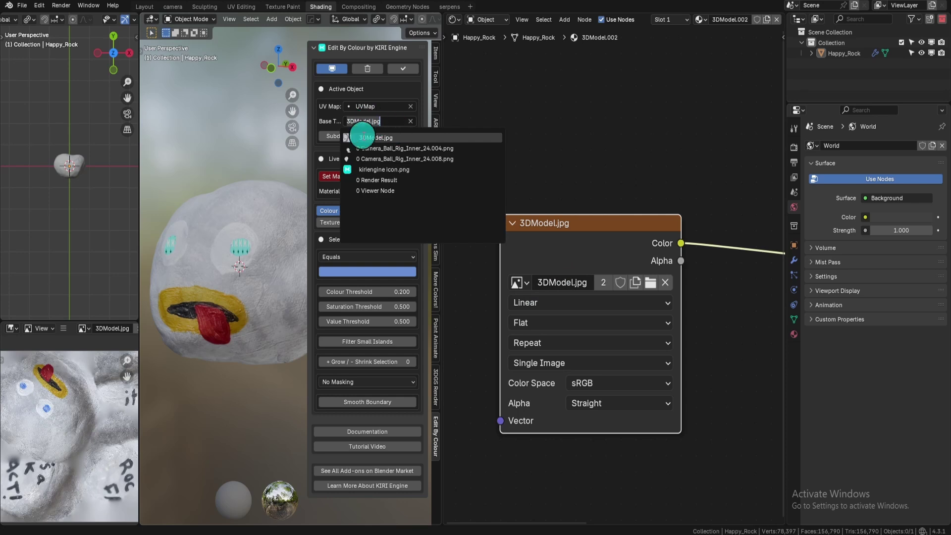
{"action": "left_click", "coordinate": [379, 138]}
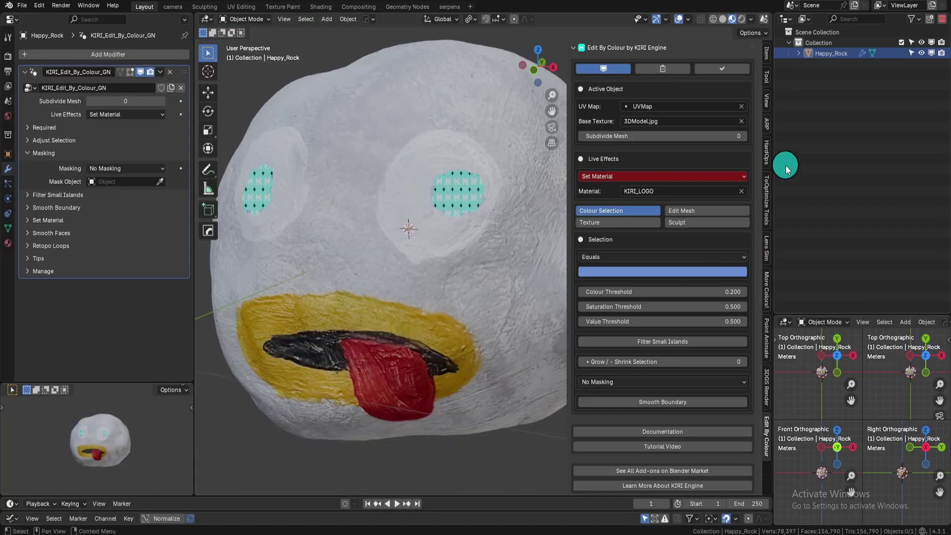
{"action": "left_click", "coordinate": [688, 121]}
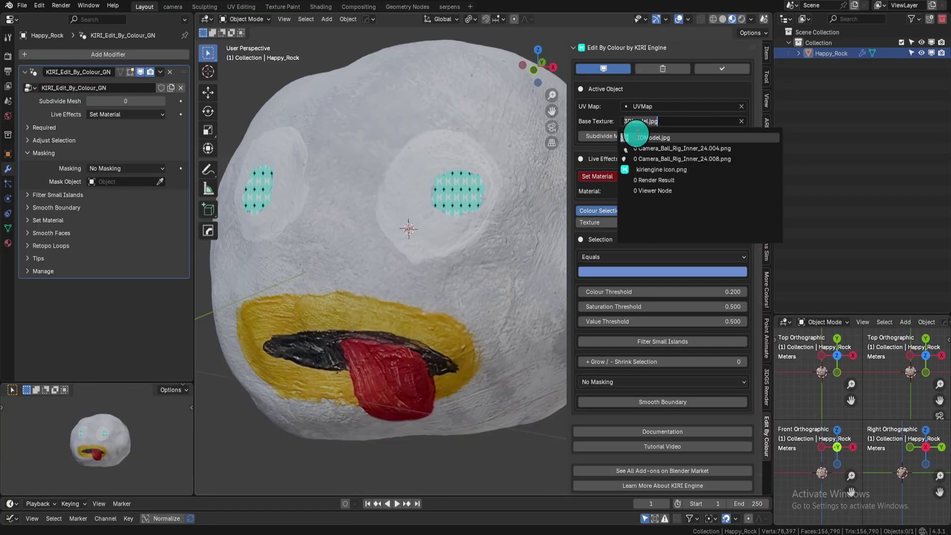
{"action": "left_click", "coordinate": [672, 134]}
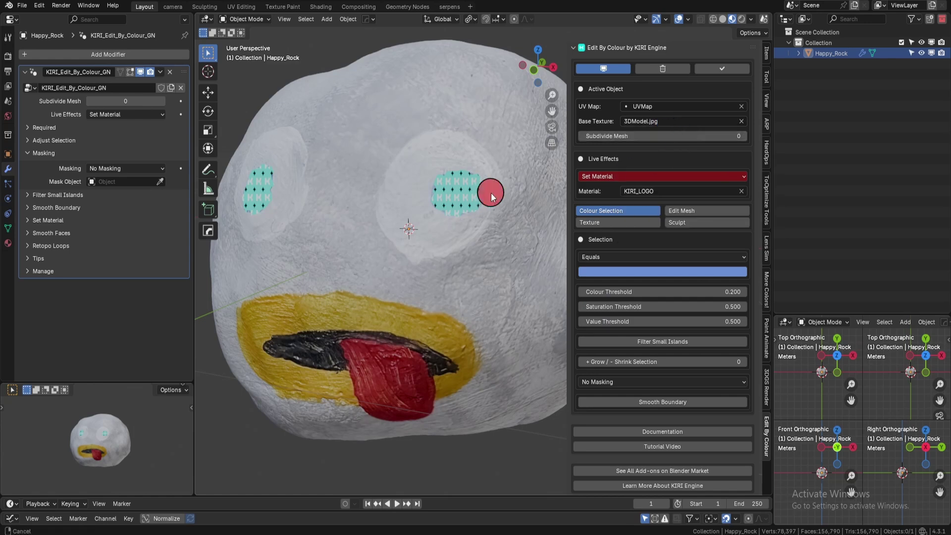
- Try subdividing the mesh at level 1 and one level higher to refine the edge of the blue eye selection
{"action": "scroll", "coordinate": [490, 189], "scroll_direction": "up", "scroll_amount": 4}
{"action": "middle_click_drag", "start_coordinate": [491, 194], "coordinate": [432, 295], "text": "shift"}
{"action": "scroll", "coordinate": [472, 301], "scroll_direction": "up", "scroll_amount": 2}
{"action": "scroll", "coordinate": [471, 300], "scroll_direction": "down", "scroll_amount": 2}
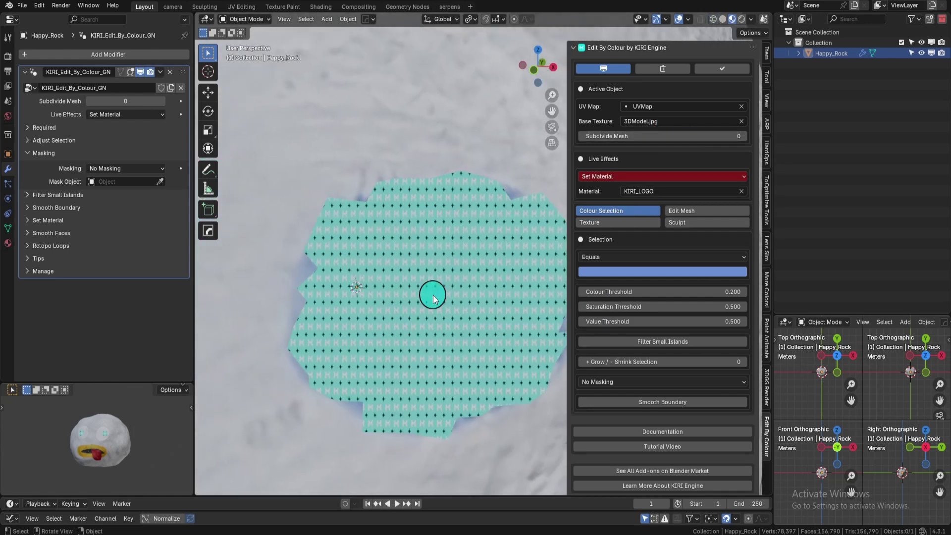
{"action": "left_click", "coordinate": [743, 140]}
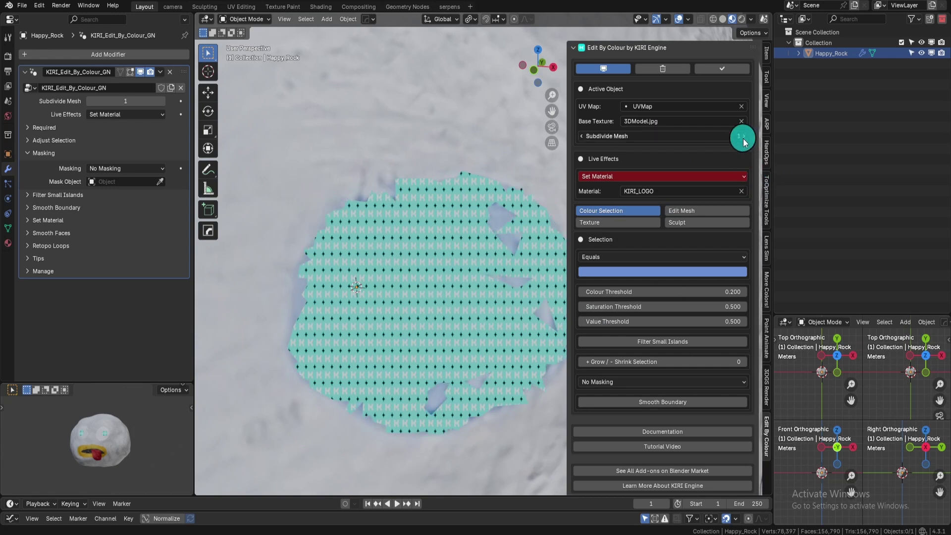
{"action": "left_click", "coordinate": [744, 139]}
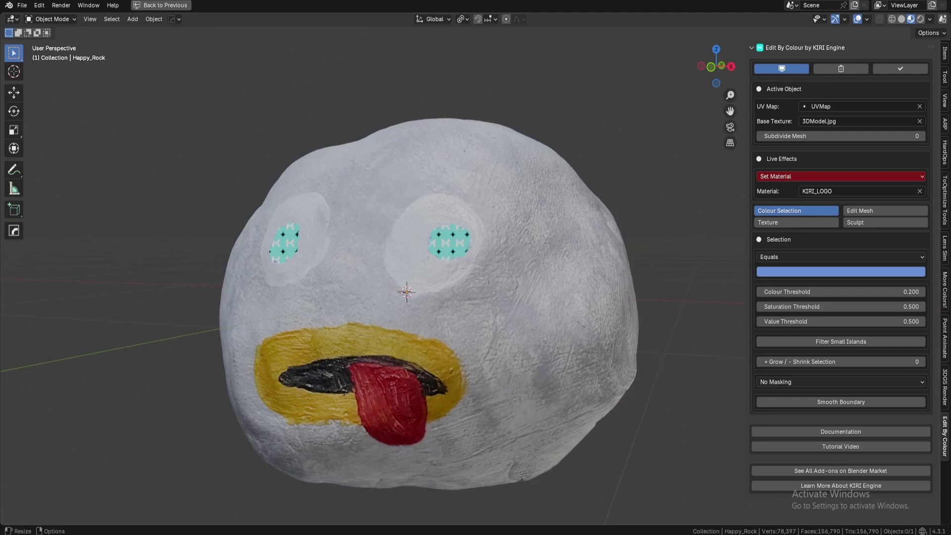
- Review the list of available live effects and examine the KIRI_Edit_By_Colour_GN node tree
{"action": "left_click", "coordinate": [815, 177]}
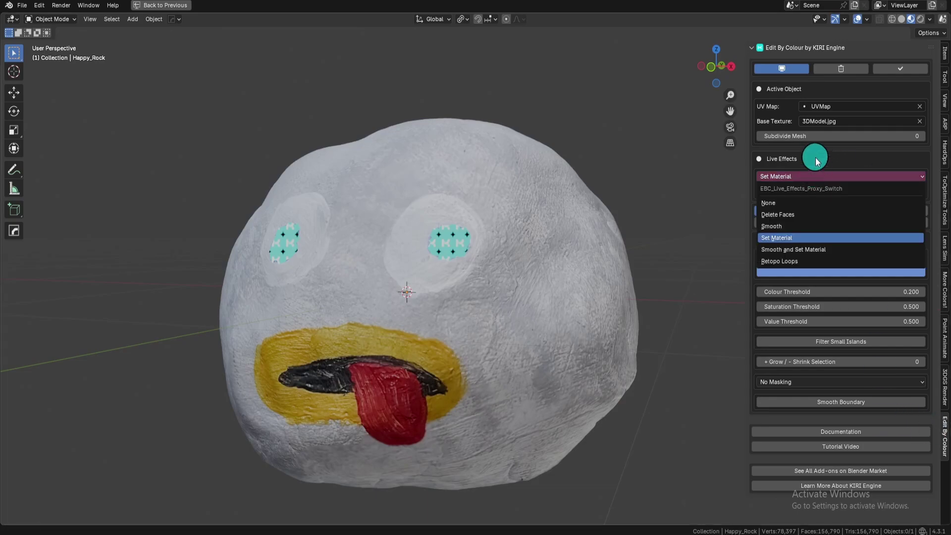
{"action": "left_click", "coordinate": [781, 164]}
{"action": "left_click", "coordinate": [824, 177]}
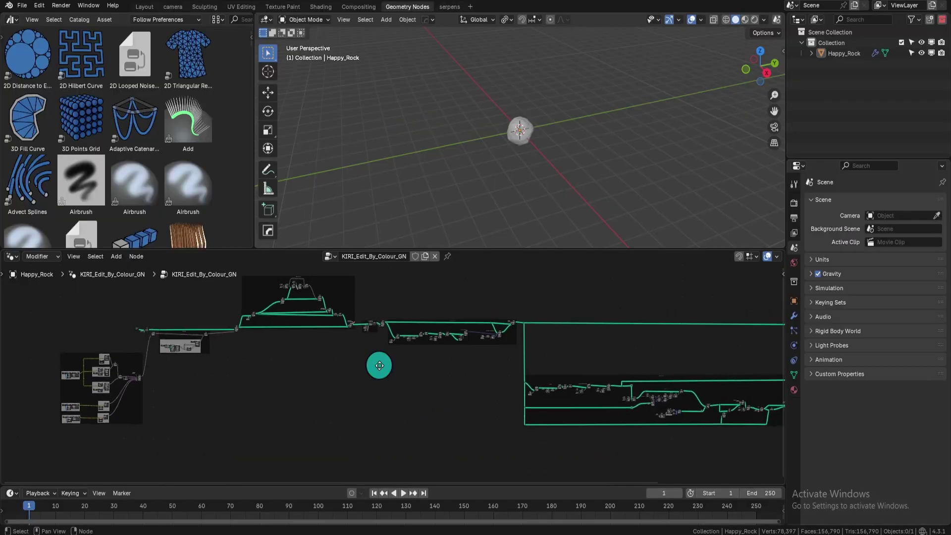
{"action": "middle_click_drag", "start_coordinate": [379, 366], "coordinate": [442, 396]}
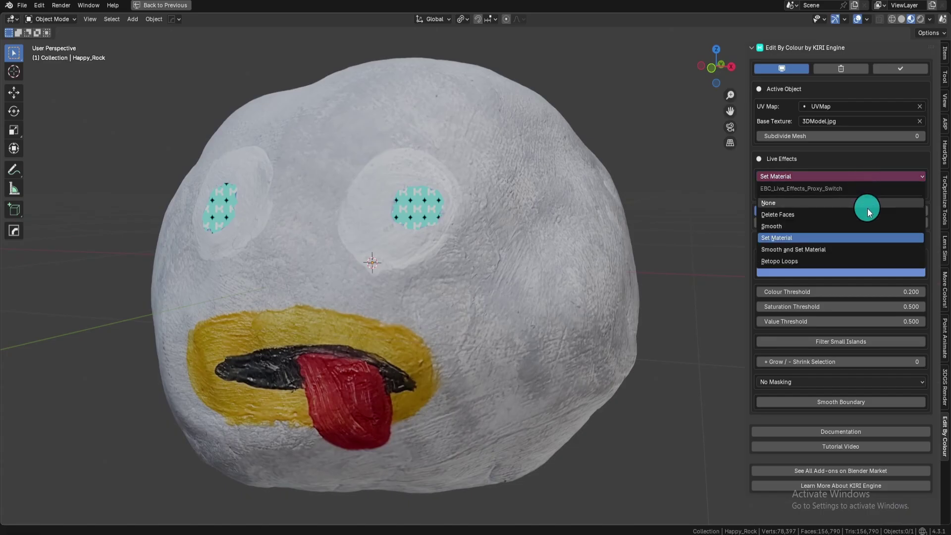
- Set the live effect to None and try Delete Faces on the rock's blue eye selection
{"action": "left_click", "coordinate": [869, 203]}
{"action": "left_click", "coordinate": [869, 176]}
{"action": "left_click", "coordinate": [868, 215]}
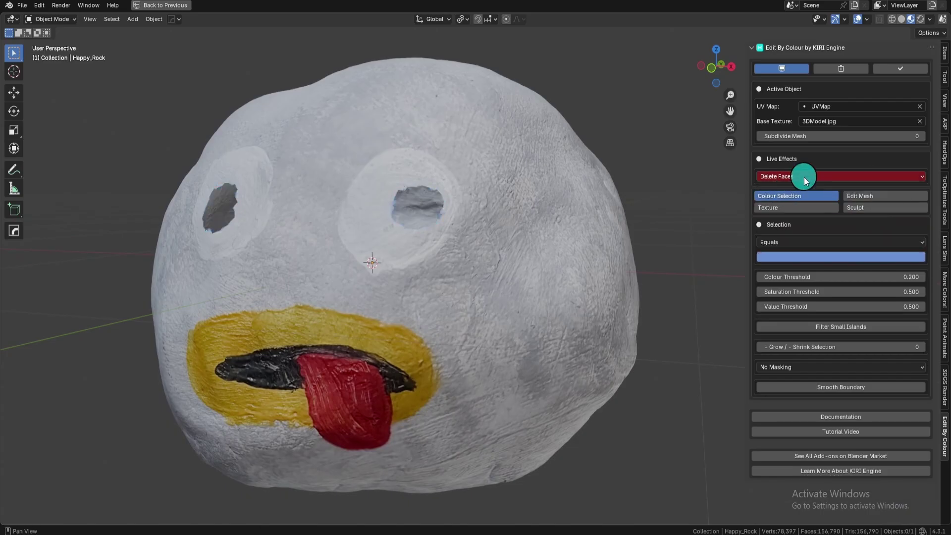
- Try the Smooth live effect on the blue eye selection, and switch the effect to Set Material
{"action": "left_click", "coordinate": [814, 176]}
{"action": "left_click", "coordinate": [851, 227]}
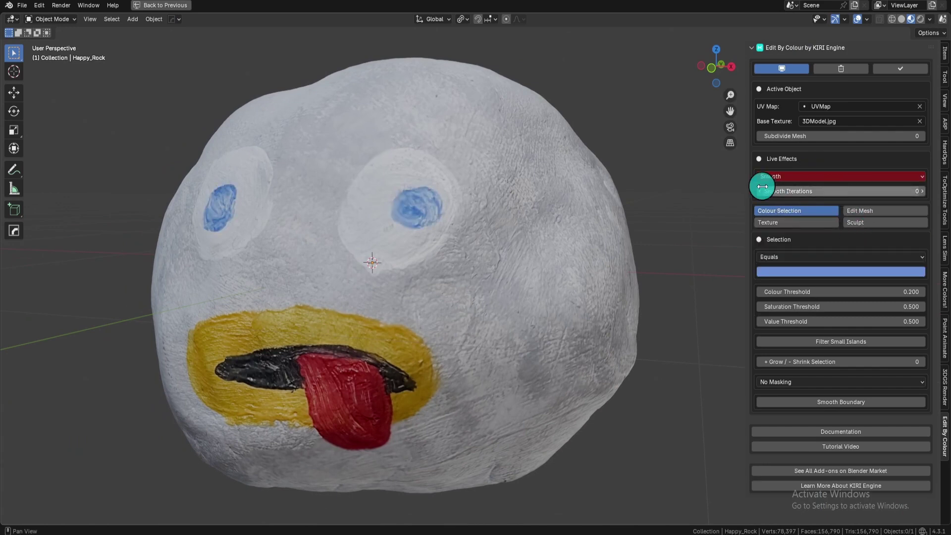
{"action": "left_click", "coordinate": [857, 176]}
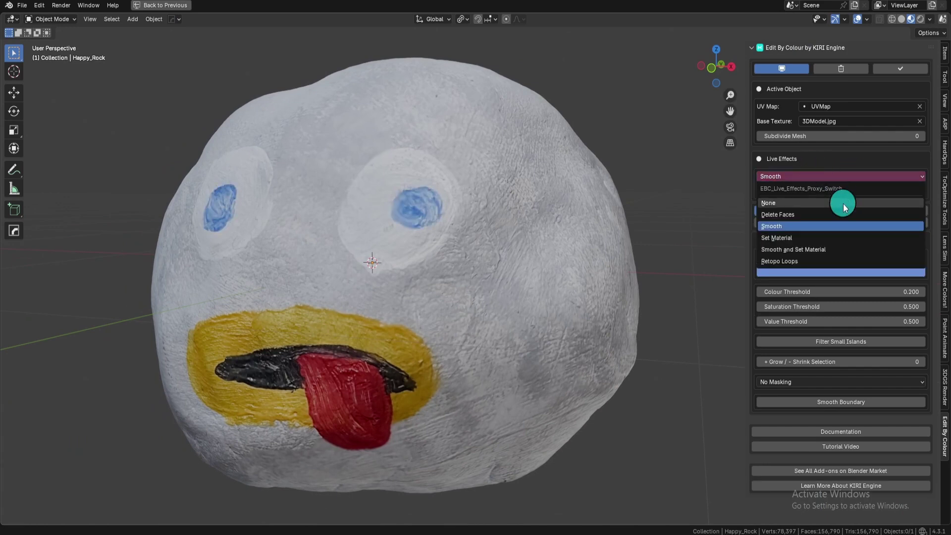
{"action": "left_click", "coordinate": [833, 238]}
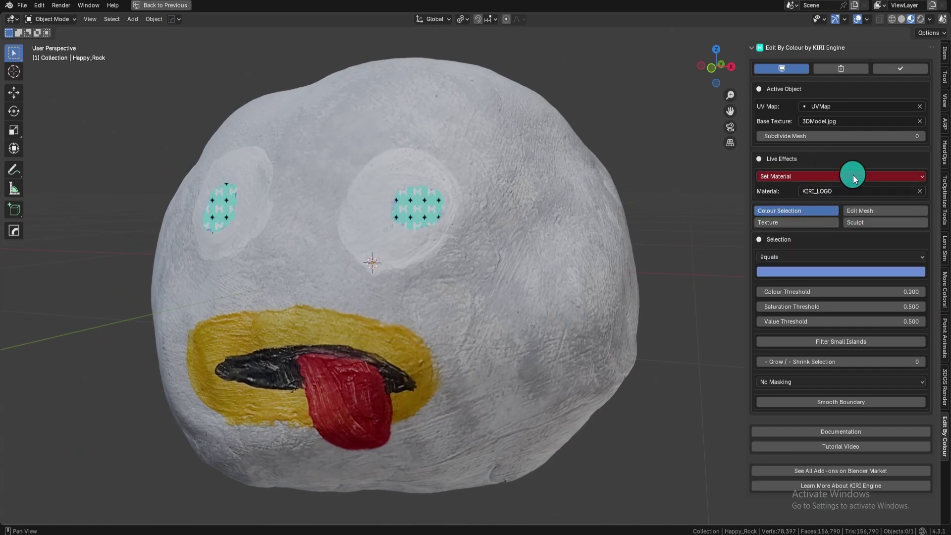
- Sample the yellow mouth paint as the selection colour, and return the selection to the blue of the eyes
{"action": "left_click", "coordinate": [854, 177]}
{"action": "left_click", "coordinate": [852, 273]}
{"action": "left_click", "coordinate": [916, 256]}
{"action": "left_click", "coordinate": [329, 321]}
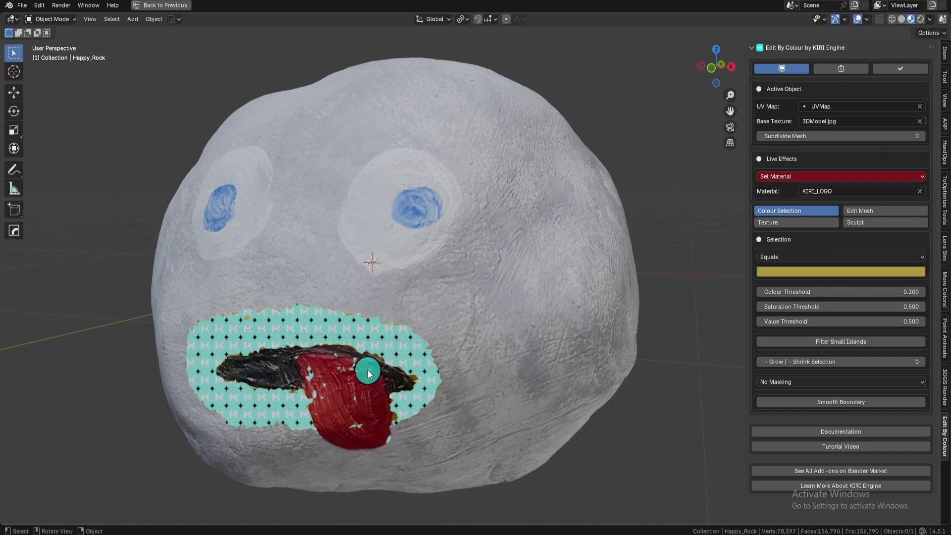
{"action": "left_click", "coordinate": [901, 274]}
{"action": "left_click", "coordinate": [916, 256]}
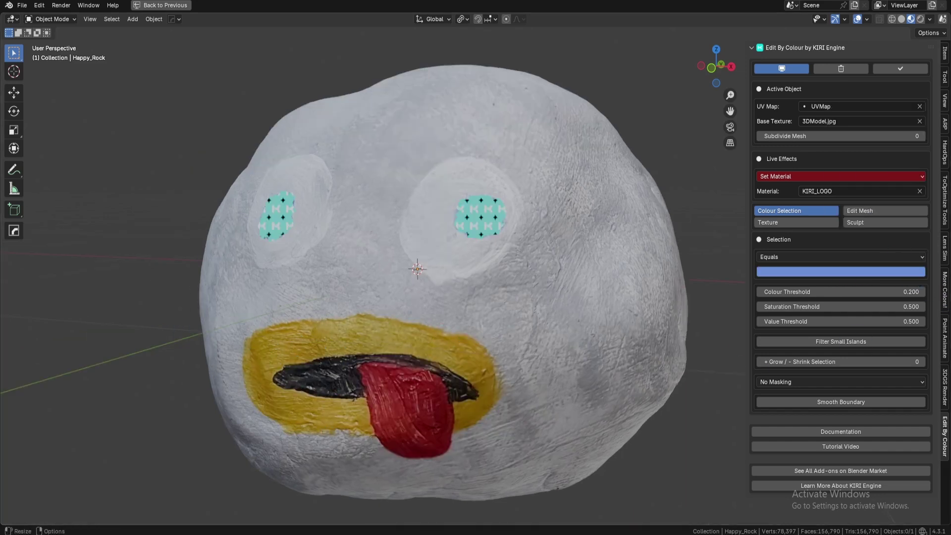
- Try Retopo Material and Material on the blue eye selection, and restore KIRI_LOGO as the effect's material
{"action": "left_click", "coordinate": [870, 192]}
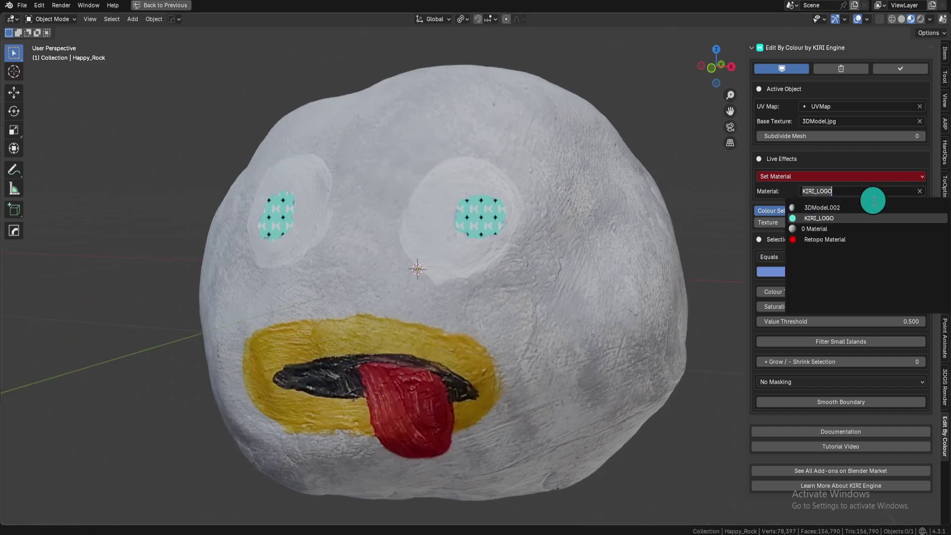
{"action": "left_click", "coordinate": [873, 239]}
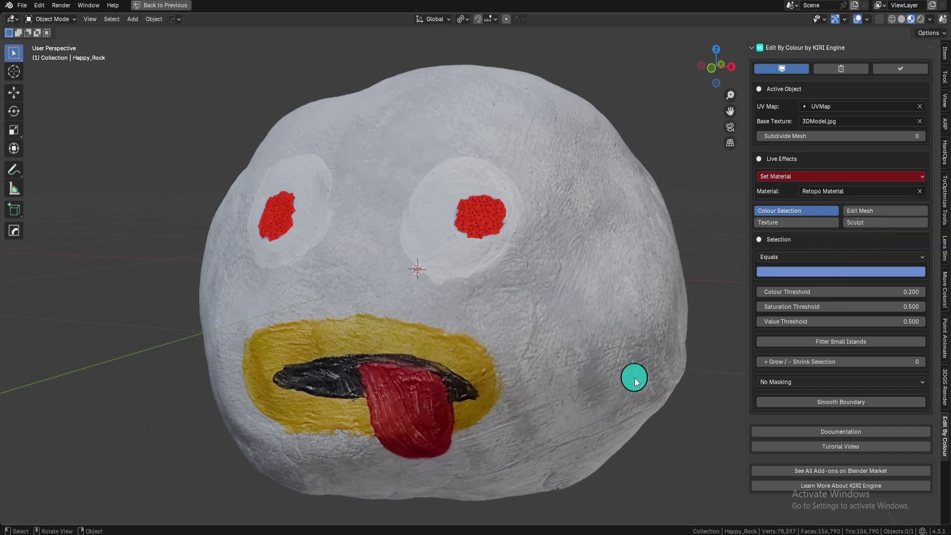
{"action": "left_click", "coordinate": [862, 194]}
{"action": "left_click", "coordinate": [873, 227]}
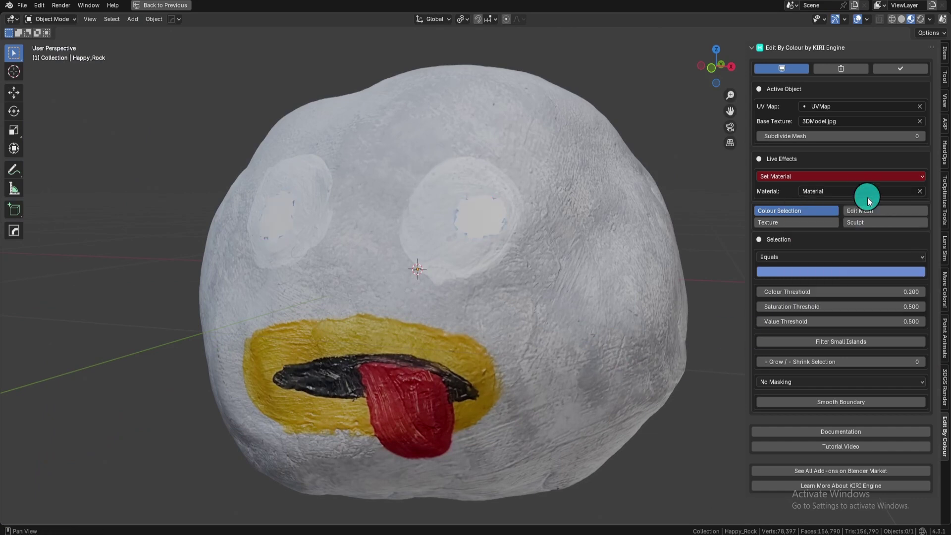
{"action": "left_click", "coordinate": [870, 192]}
{"action": "left_click", "coordinate": [873, 228]}
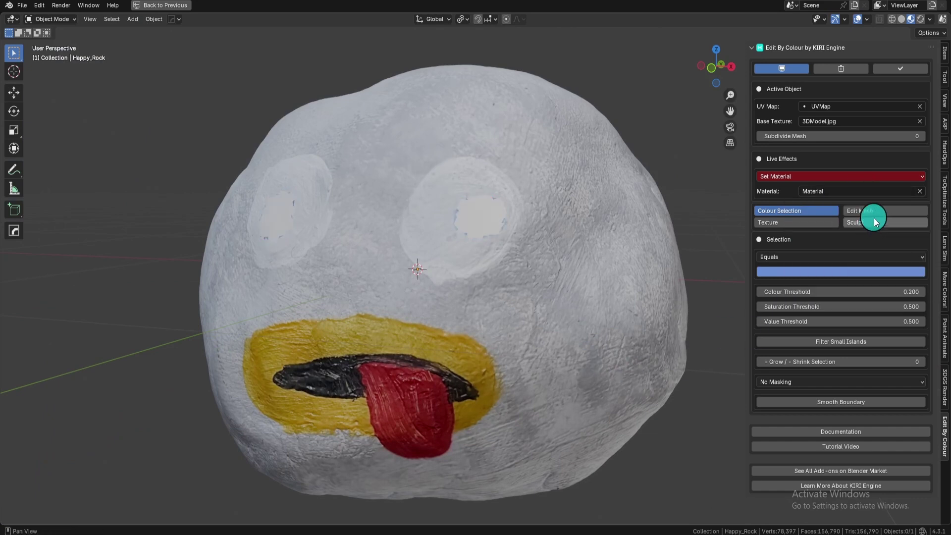
{"action": "left_click", "coordinate": [869, 192]}
{"action": "left_click", "coordinate": [868, 217]}
- Set the live effect to None to sample the eye's blue as the selection colour, and restore Set Material
{"action": "left_click", "coordinate": [879, 176]}
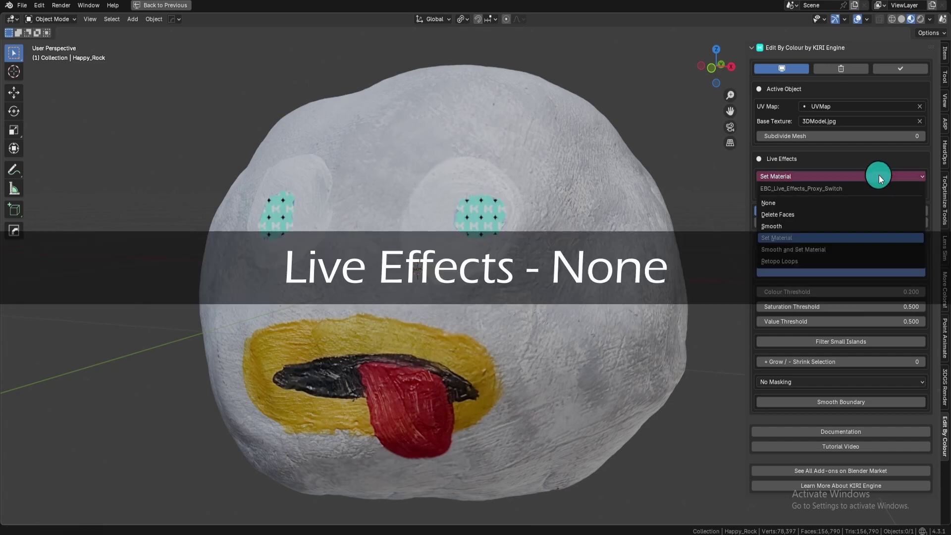
{"action": "left_click", "coordinate": [875, 204]}
{"action": "scroll", "coordinate": [514, 255], "scroll_direction": "up", "scroll_amount": 5}
{"action": "middle_click_drag", "start_coordinate": [503, 257], "coordinate": [501, 346], "text": "shift"}
{"action": "left_click", "coordinate": [862, 257]}
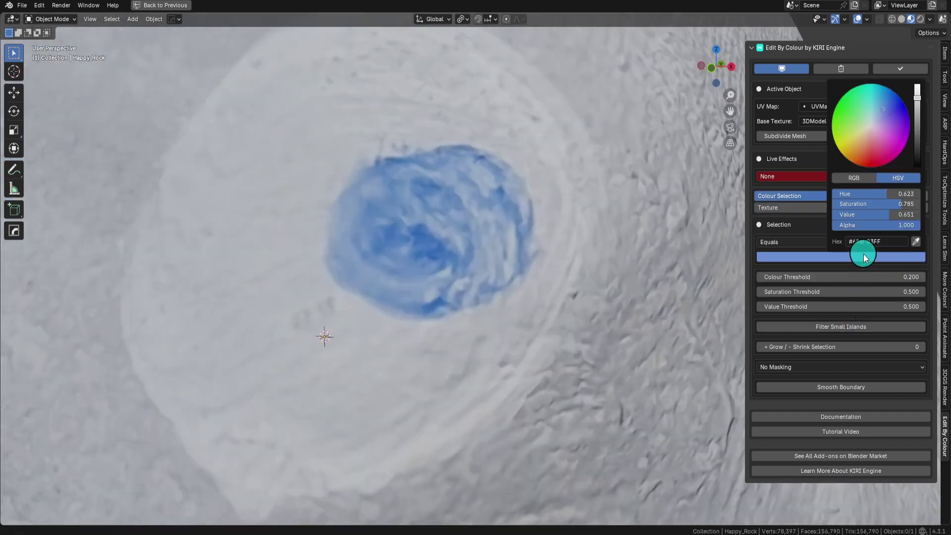
{"action": "left_click", "coordinate": [915, 241]}
{"action": "left_click", "coordinate": [399, 243]}
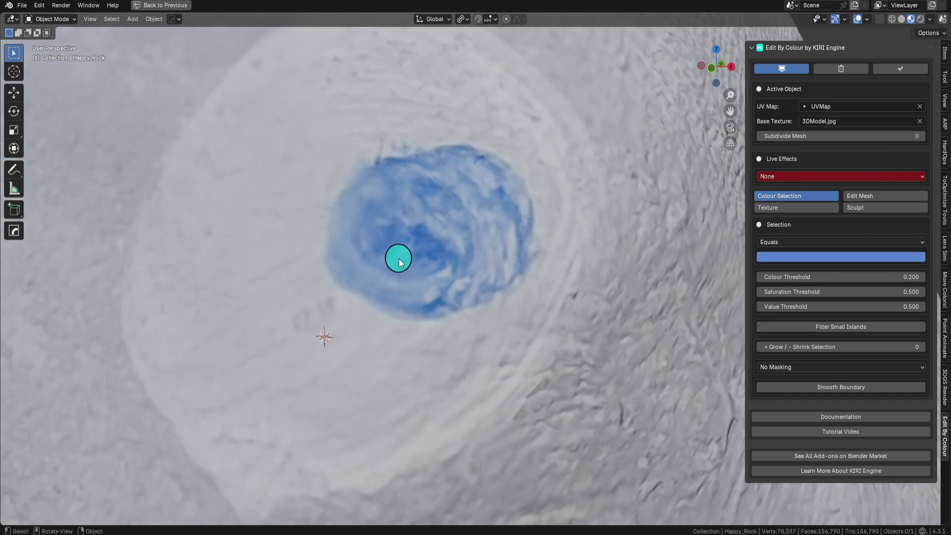
{"action": "left_click", "coordinate": [832, 176]}
{"action": "left_click", "coordinate": [831, 238]}
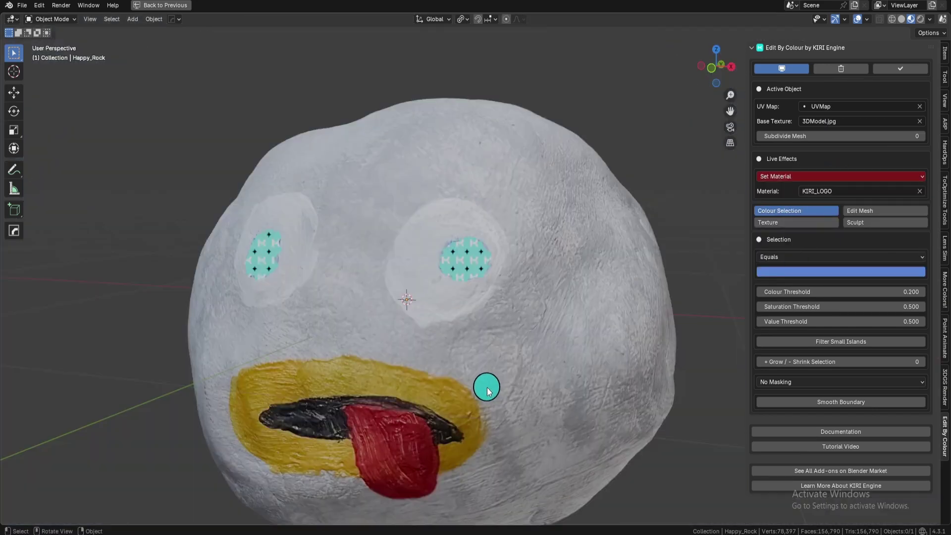
- Apply the Delete Faces live effect to the blue eye selection and inspect the resulting holes
{"action": "left_click", "coordinate": [841, 176]}
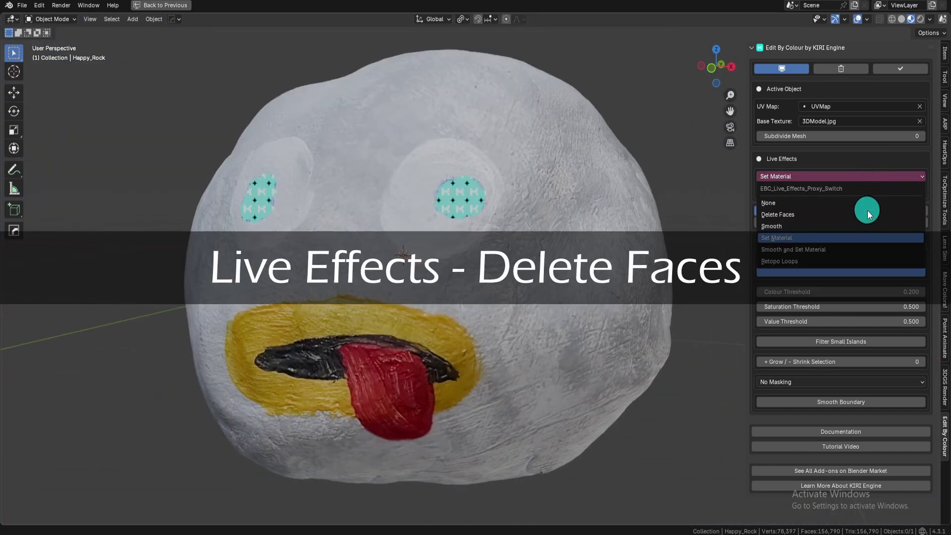
{"action": "left_click", "coordinate": [807, 215]}
{"action": "middle_click_drag", "start_coordinate": [632, 339], "coordinate": [630, 295]}
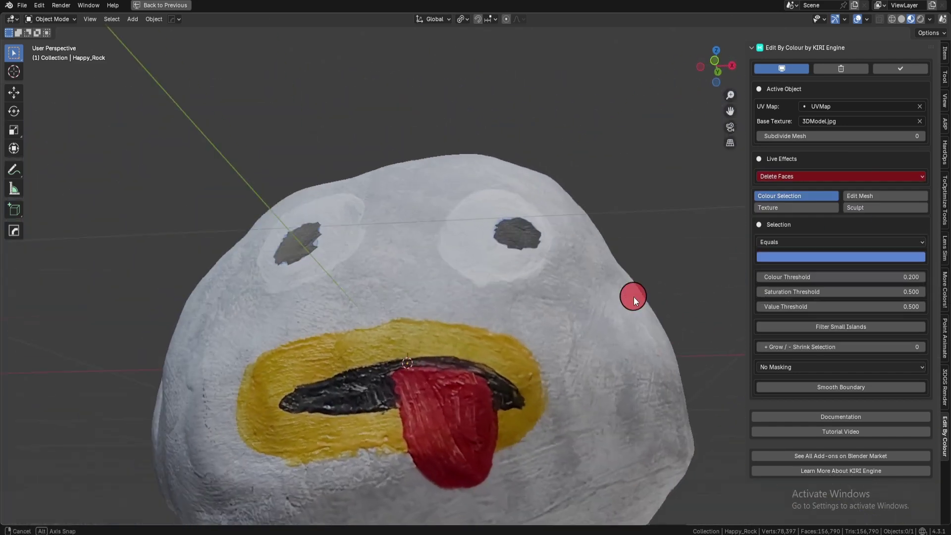
- Switch the live effect to Smooth and increase the smooth iterations on the eye selection in solid shading
{"action": "left_click", "coordinate": [841, 176]}
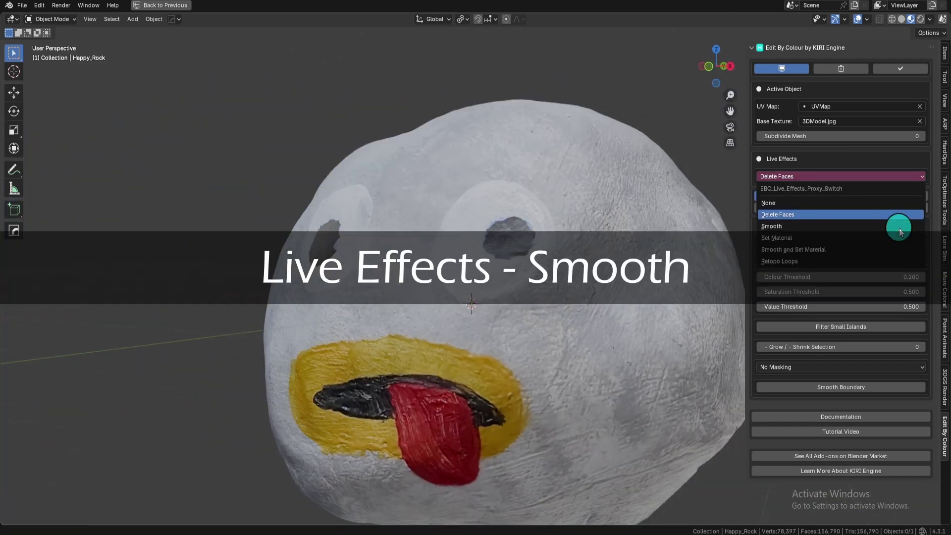
{"action": "left_click", "coordinate": [899, 226]}
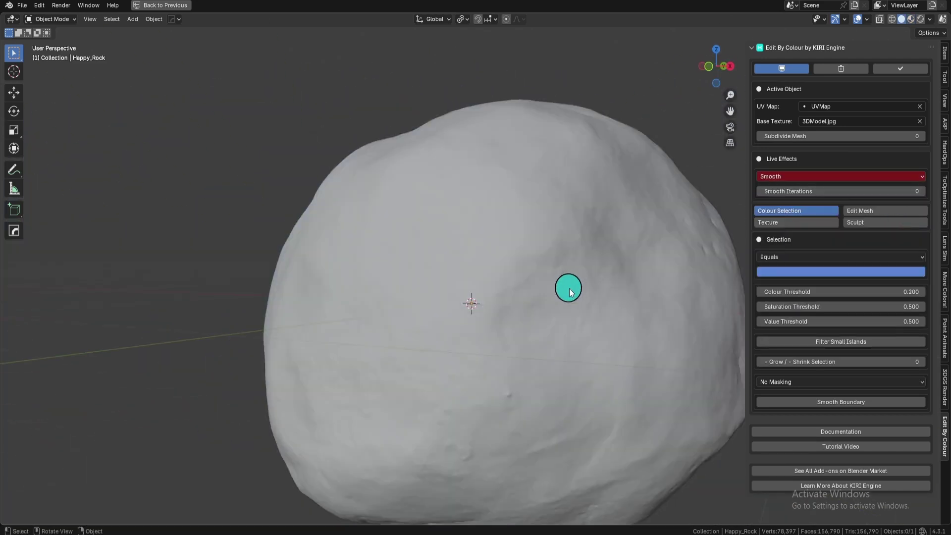
{"action": "scroll", "coordinate": [569, 284], "scroll_direction": "up", "scroll_amount": 6}
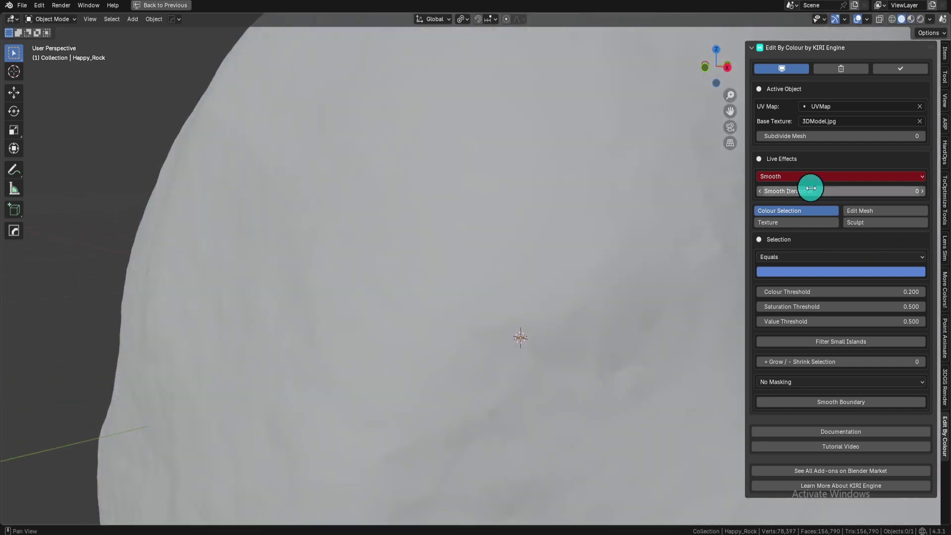
{"action": "left_click_drag", "start_coordinate": [811, 188], "coordinate": [852, 191]}
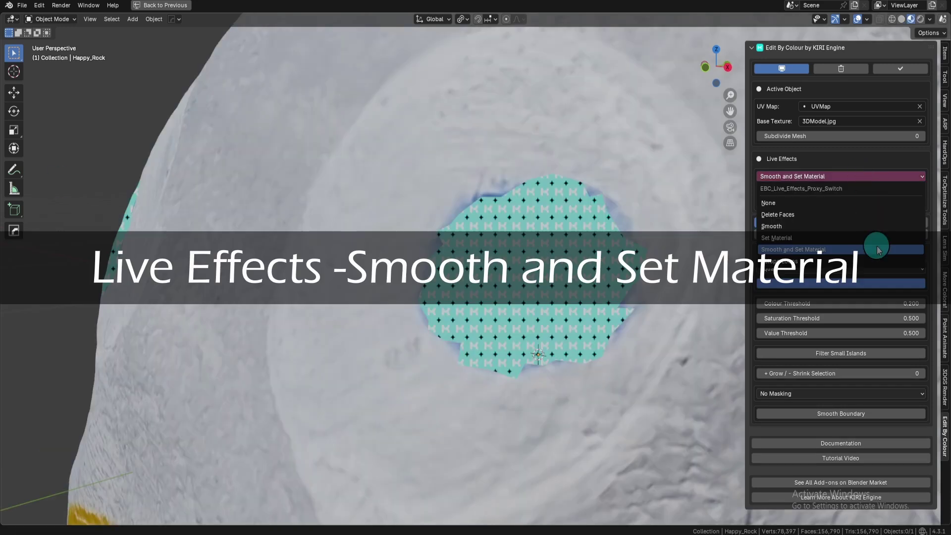
- Apply Smooth and Set Material to the eye selection and raise its smooth iterations
{"action": "left_click", "coordinate": [876, 248]}
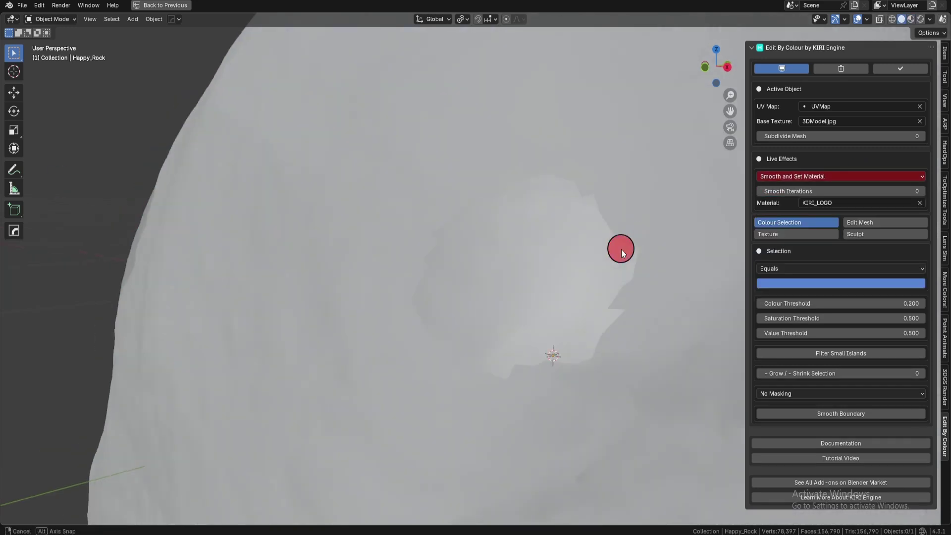
{"action": "middle_click_drag", "start_coordinate": [620, 251], "coordinate": [603, 246]}
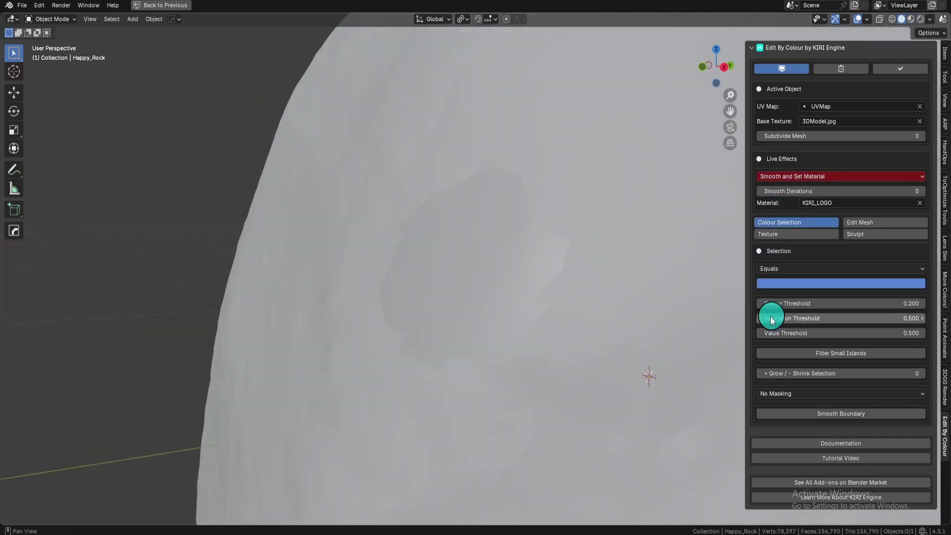
{"action": "left_click_drag", "start_coordinate": [818, 191], "coordinate": [832, 191]}
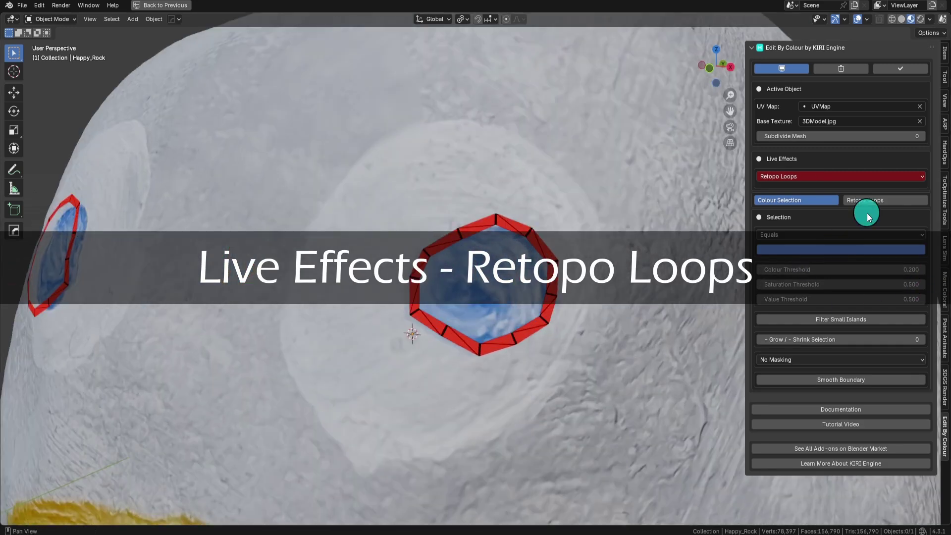
- Show the Retopo Loops settings and adjust the loops generated around the blue eyes
{"action": "left_click", "coordinate": [867, 202]}
{"action": "left_click_drag", "start_coordinate": [829, 308], "coordinate": [832, 278]}
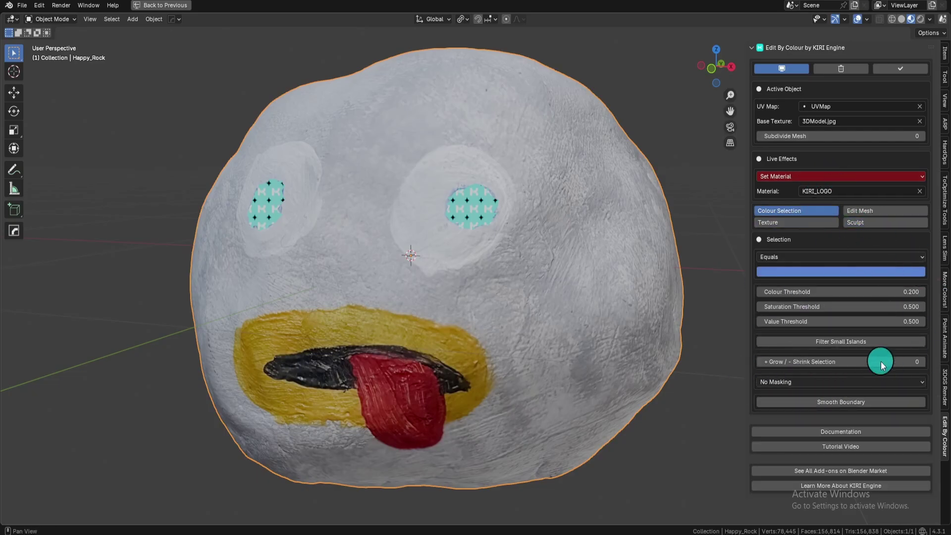
- Try the Not Equal, Brighter Than and Darker Than selection modes, and return the mode to Equals
{"action": "left_click", "coordinate": [852, 258]}
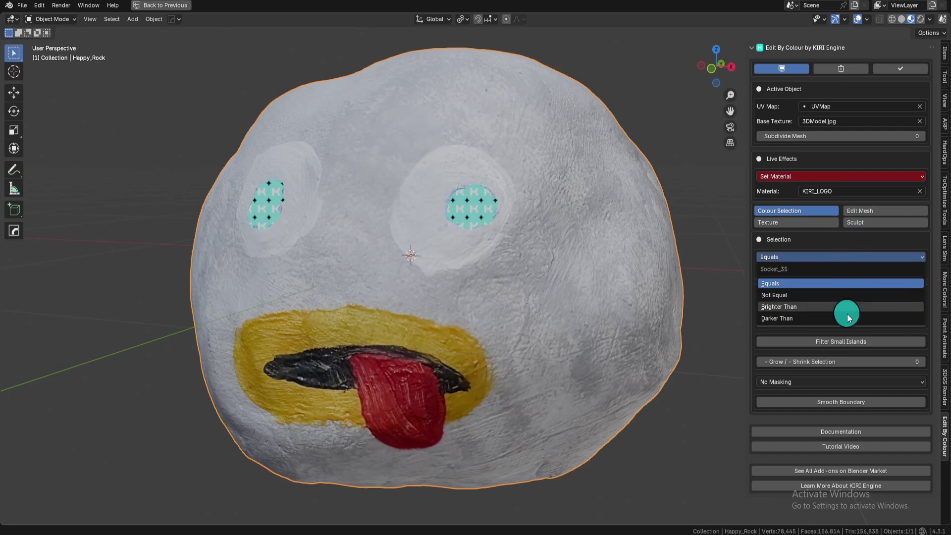
{"action": "left_click", "coordinate": [852, 296]}
{"action": "left_click", "coordinate": [835, 257]}
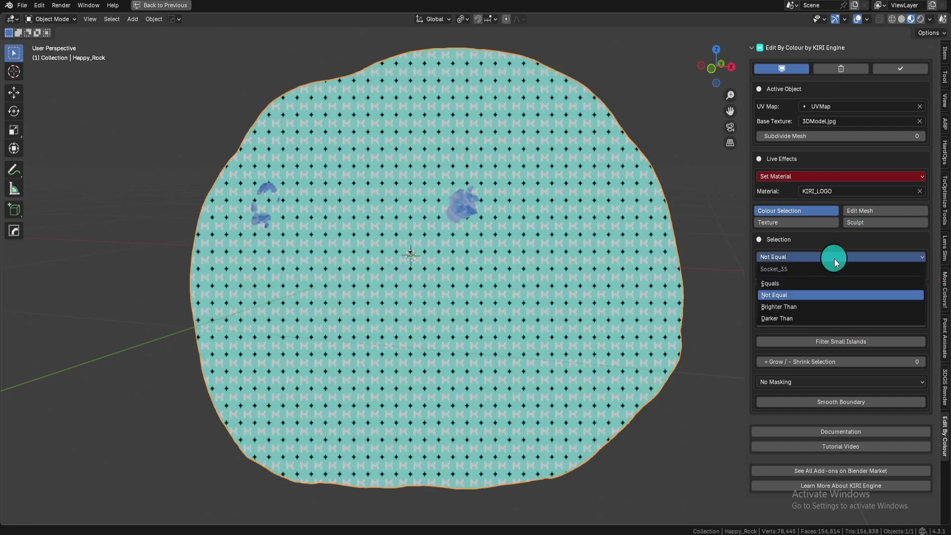
{"action": "left_click", "coordinate": [842, 307]}
{"action": "left_click", "coordinate": [825, 257]}
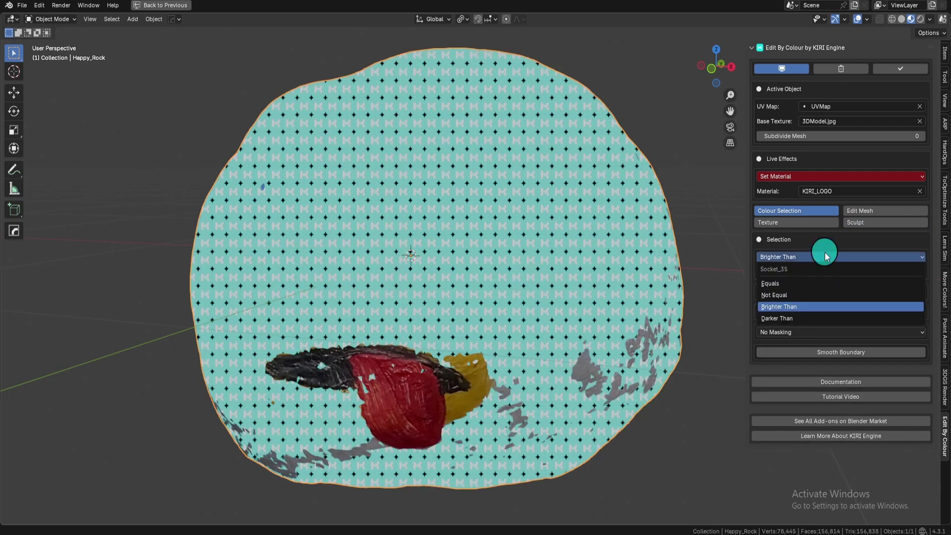
{"action": "left_click", "coordinate": [817, 317]}
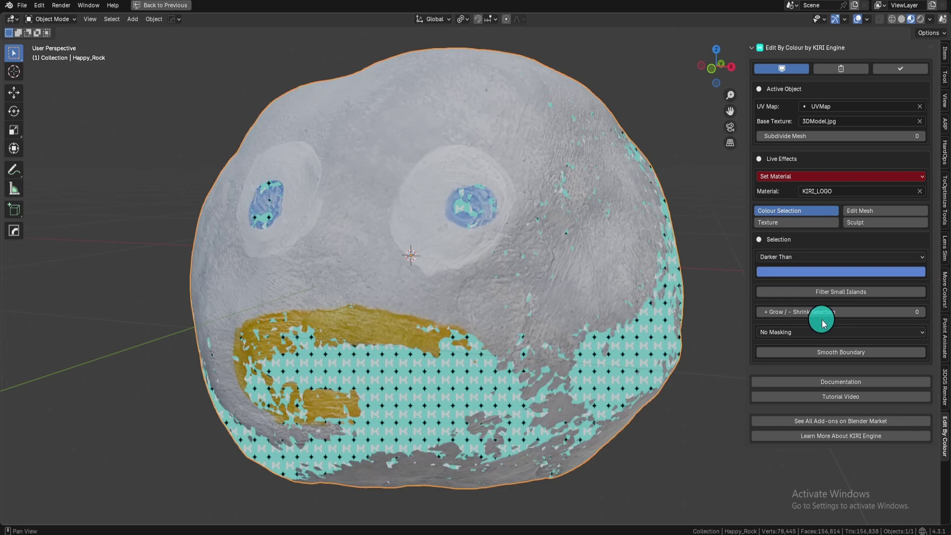
{"action": "left_click", "coordinate": [809, 257]}
{"action": "left_click", "coordinate": [777, 278]}
- Change the selection colour to the mouth's yellow, with colour threshold 0.175, saturation threshold 0.150 and value threshold 0.270
{"action": "left_click", "coordinate": [777, 272]}
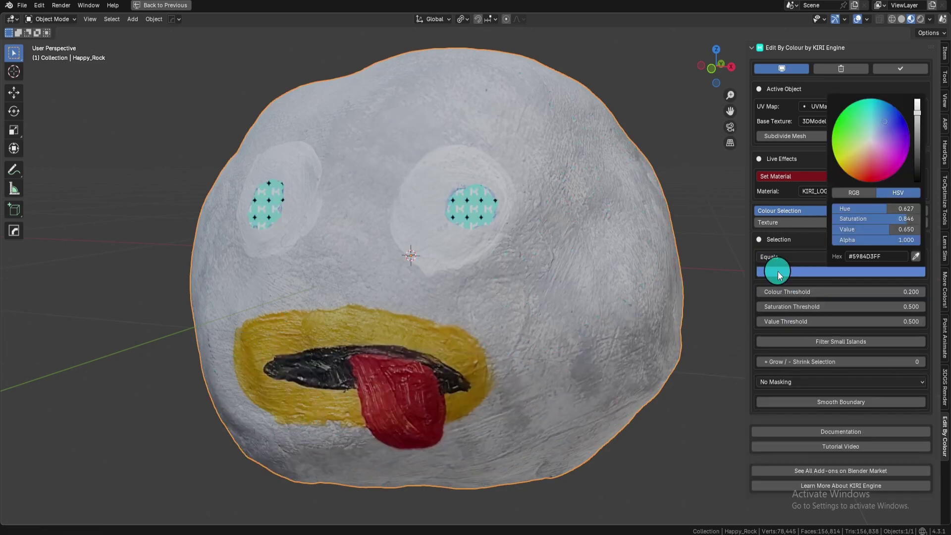
{"action": "mouse_move", "coordinate": [888, 127]}
{"action": "left_mouse_down"}
{"action": "mouse_move", "coordinate": [880, 124]}
{"action": "mouse_move", "coordinate": [885, 161]}
{"action": "mouse_move", "coordinate": [876, 130]}
{"action": "mouse_move", "coordinate": [873, 164]}
{"action": "mouse_move", "coordinate": [861, 133]}
{"action": "mouse_move", "coordinate": [869, 144]}
{"action": "left_mouse_up"}
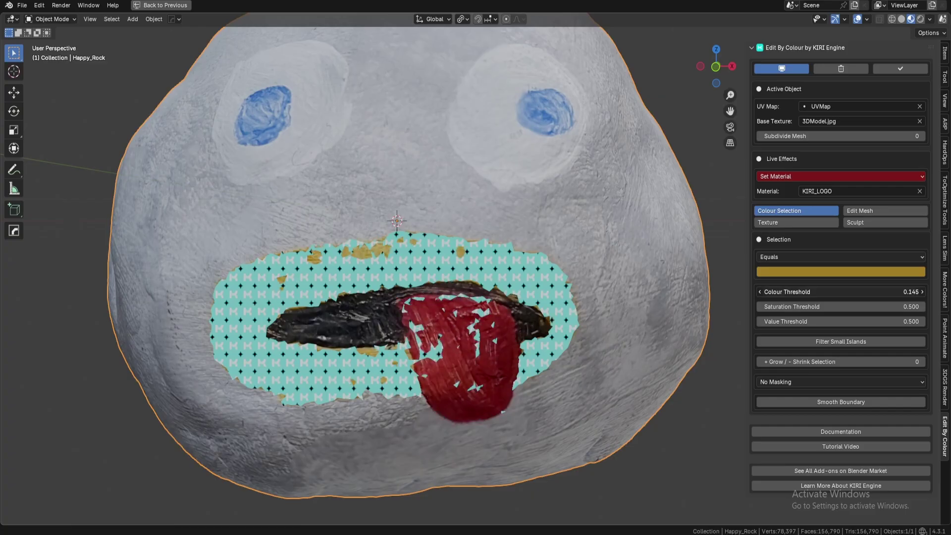
{"action": "left_click_drag", "start_coordinate": [842, 292], "coordinate": [927, 307]}
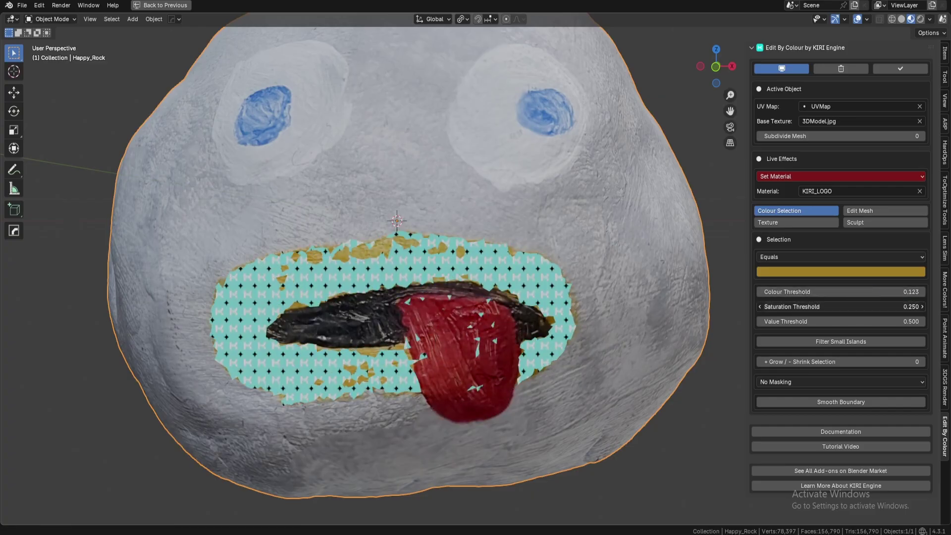
{"action": "left_click_drag", "start_coordinate": [798, 307], "coordinate": [773, 307]}
{"action": "left_click_drag", "start_coordinate": [862, 322], "coordinate": [805, 322]}
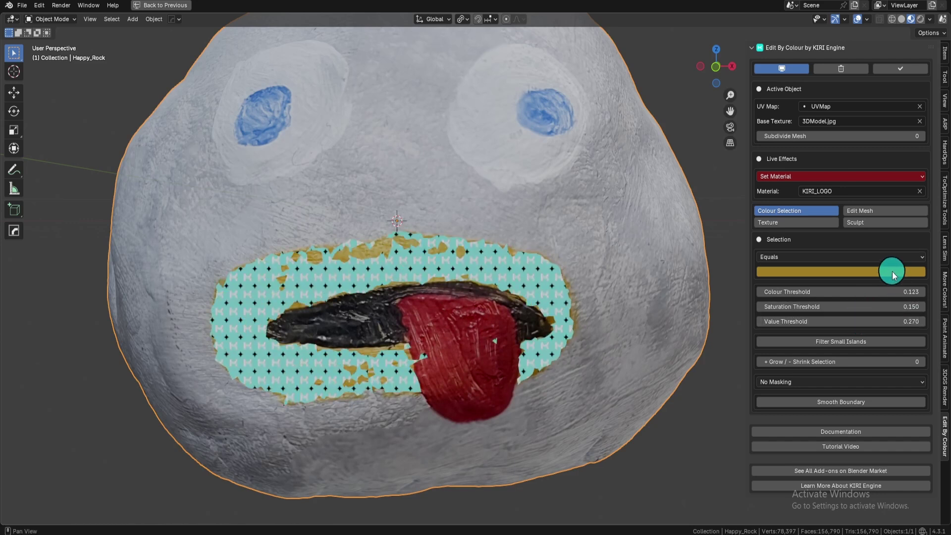
{"action": "left_click_drag", "start_coordinate": [839, 292], "coordinate": [882, 310]}
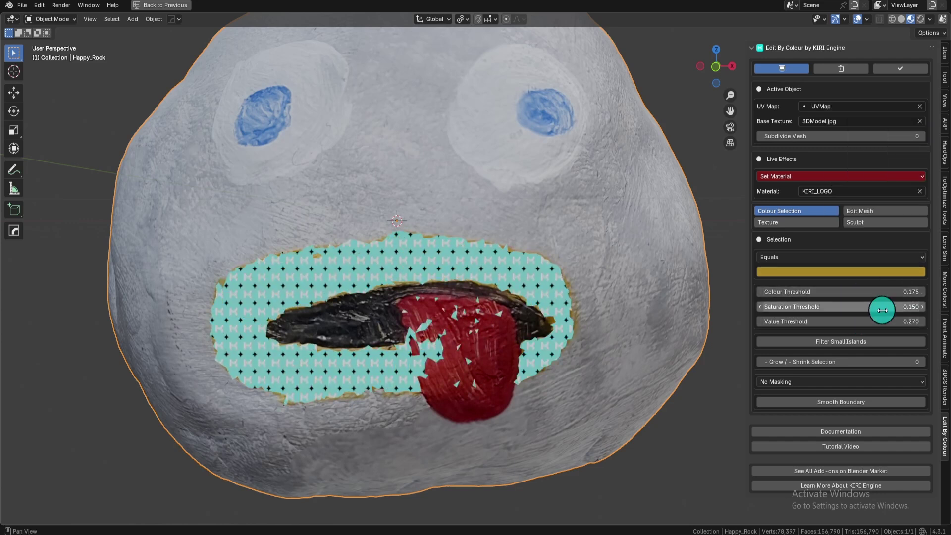
- Enable Filter Small Islands and set the island threshold to 0.060 to remove stray patches on the tongue
{"action": "left_click", "coordinate": [879, 341]}
{"action": "scroll", "coordinate": [569, 484], "scroll_direction": "up", "scroll_amount": 5}
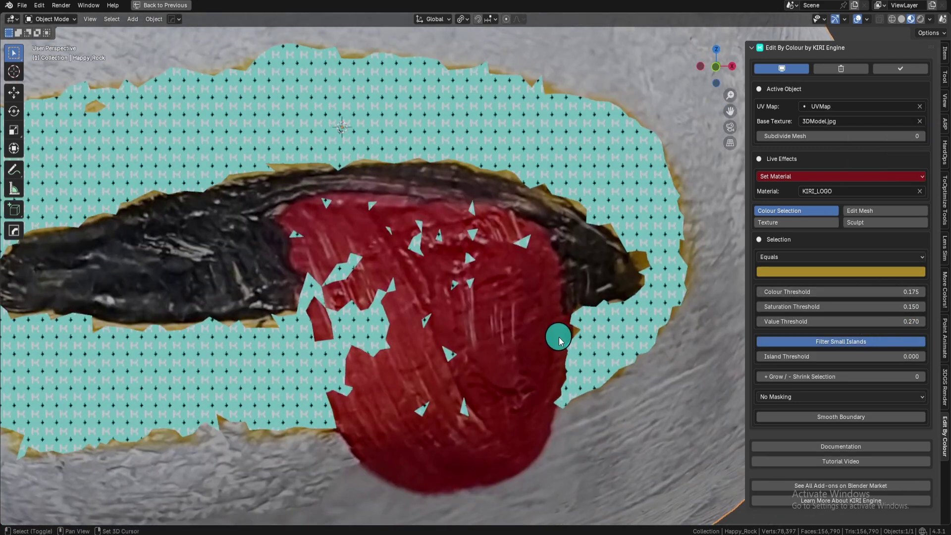
{"action": "scroll", "coordinate": [559, 341], "scroll_direction": "up", "scroll_amount": 3}
{"action": "left_click_drag", "start_coordinate": [830, 357], "coordinate": [851, 357]}
{"action": "scroll", "coordinate": [572, 358], "scroll_direction": "down", "scroll_amount": 8}
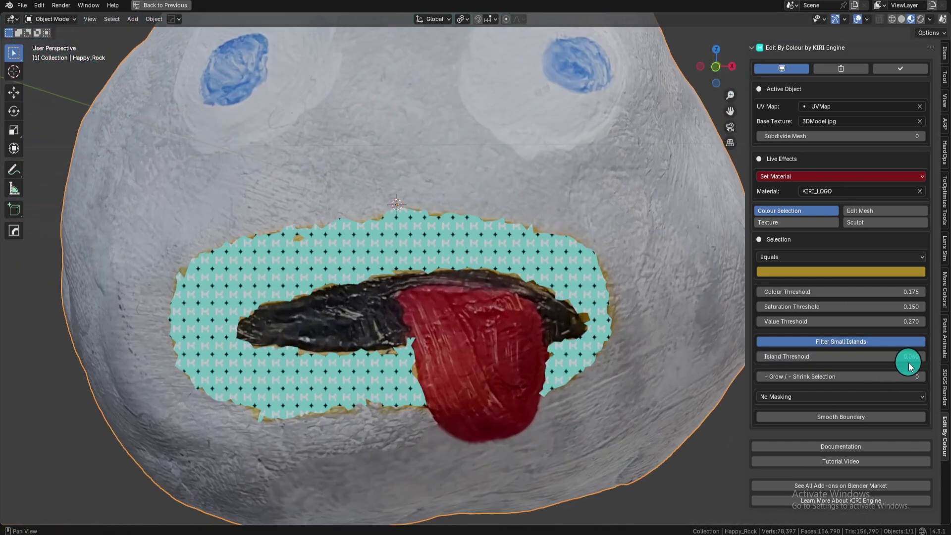
- Toggle Filter Small Islands off and on to compare the yellow mouth selection with and without filtering
{"action": "left_click", "coordinate": [905, 342]}
{"action": "left_click", "coordinate": [905, 342]}
{"action": "left_click", "coordinate": [904, 342]}
{"action": "left_click", "coordinate": [905, 342]}
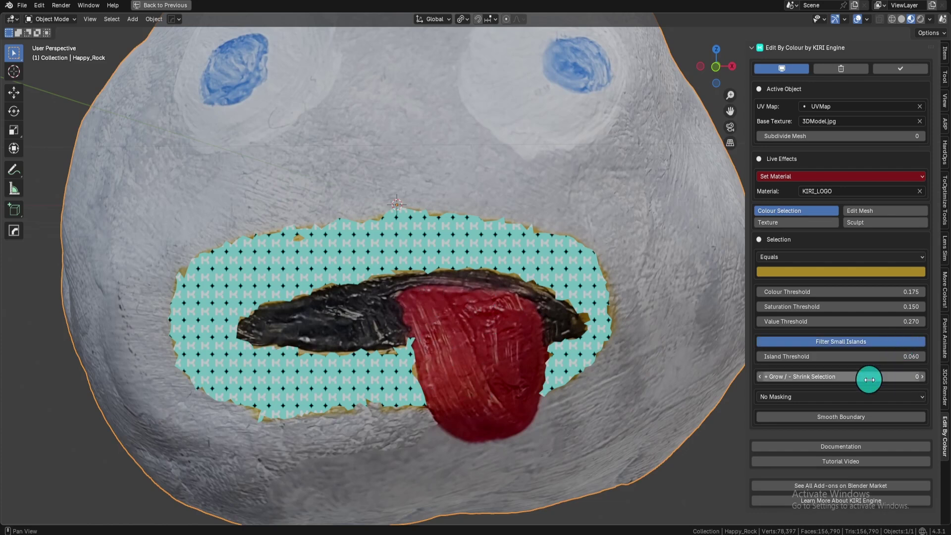
- Try adjusting Grow / Shrink Selection on the yellow mouth area and leave it at 0
{"action": "mouse_move", "coordinate": [867, 379]}
{"action": "left_mouse_down"}
{"action": "mouse_move", "coordinate": [906, 379]}
{"action": "mouse_move", "coordinate": [858, 379]}
{"action": "mouse_move", "coordinate": [877, 379]}
{"action": "left_mouse_up"}
{"action": "left_click_drag", "start_coordinate": [813, 377], "coordinate": [861, 378]}
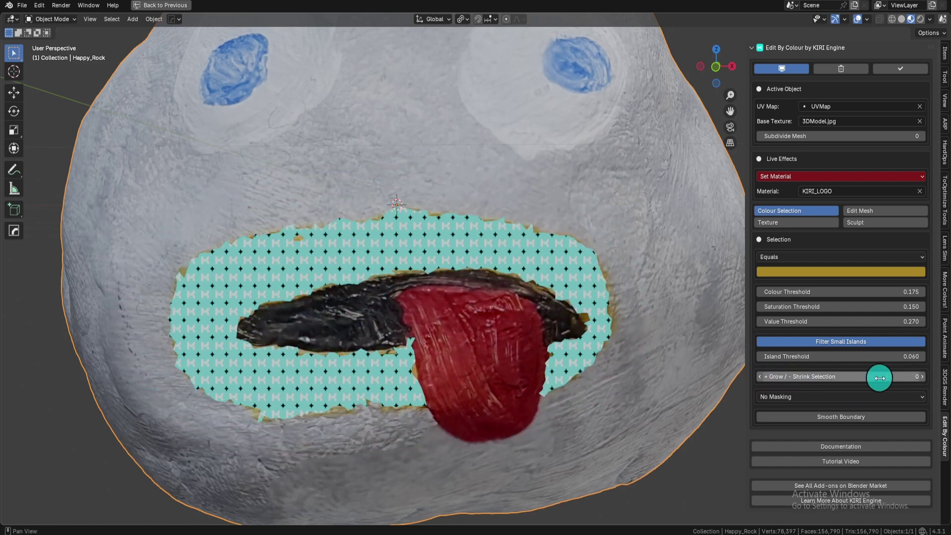
- Set the selection masking to Inside is masked and pick the wire cube as the mask object
{"action": "left_click", "coordinate": [873, 397]}
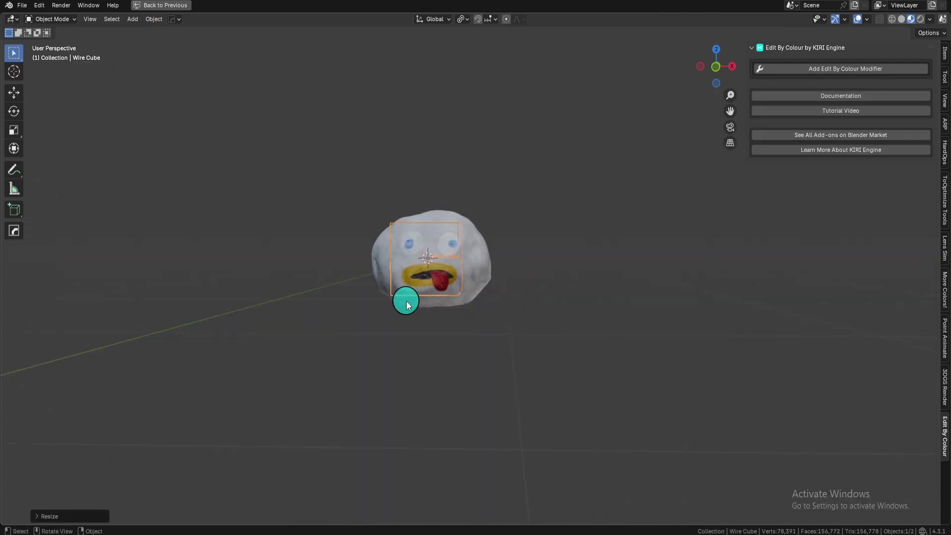
{"action": "scroll", "coordinate": [403, 299], "scroll_direction": "up", "scroll_amount": 5}
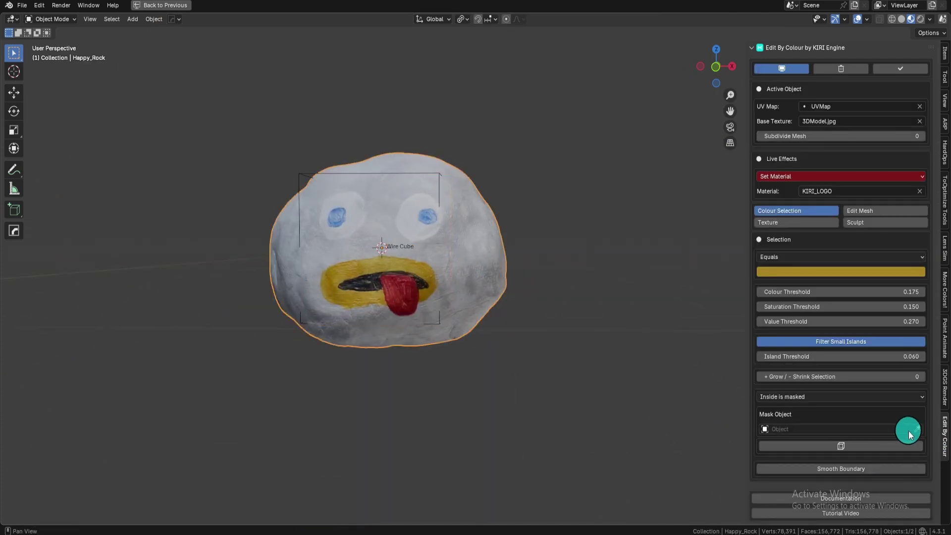
{"action": "left_click", "coordinate": [305, 174]}
- Move the wire cube in front of the rock and sideways so it covers only one half of the mouth
{"action": "middle_click_drag", "start_coordinate": [368, 254], "coordinate": [426, 280], "text": "shift"}
{"action": "scroll", "coordinate": [430, 268], "scroll_direction": "up", "scroll_amount": 1}
{"action": "middle_click_drag", "start_coordinate": [387, 221], "coordinate": [477, 180]}
{"action": "left_click", "coordinate": [478, 171]}
{"action": "key", "text": "g"}
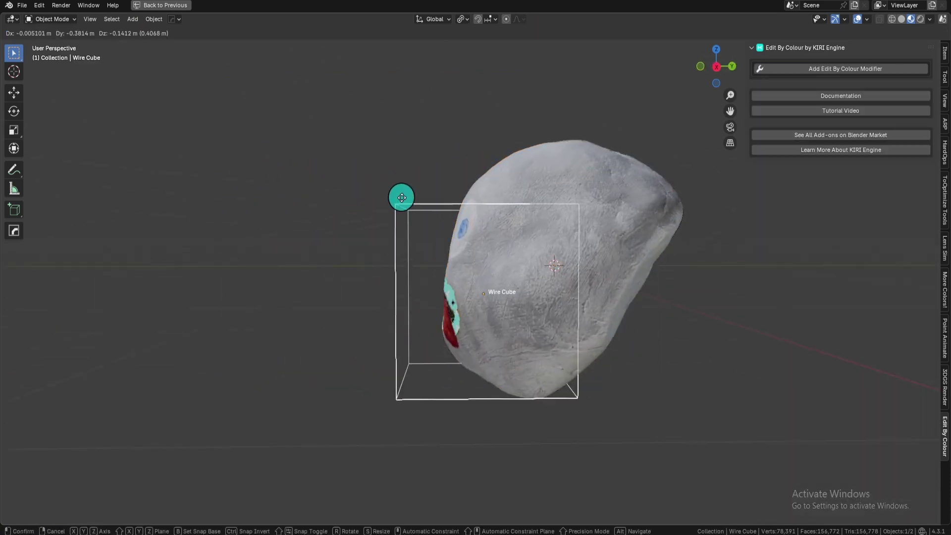
{"action": "left_click", "coordinate": [402, 198]}
{"action": "middle_click_drag", "start_coordinate": [402, 200], "coordinate": [543, 300]}
{"action": "scroll", "coordinate": [536, 290], "scroll_direction": "up", "scroll_amount": 2}
{"action": "key", "text": "g"}
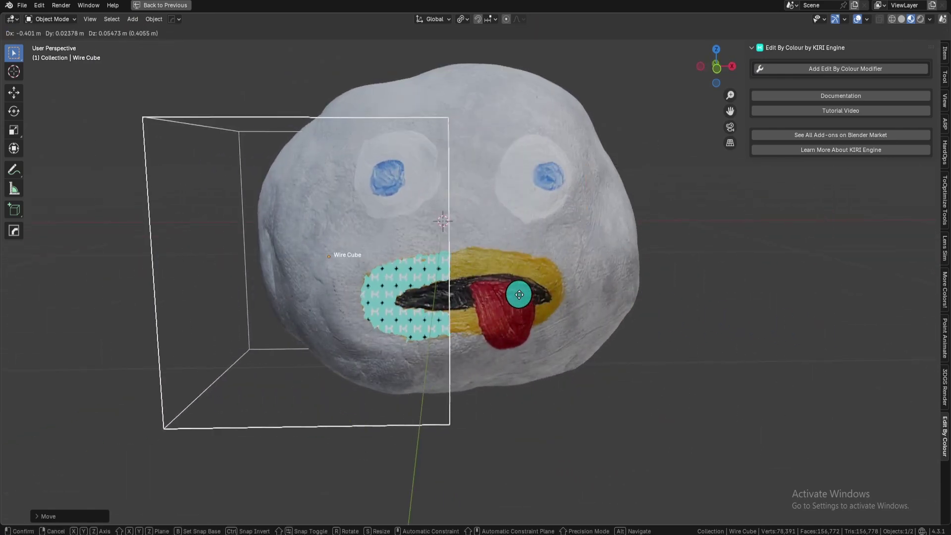
{"action": "left_click", "coordinate": [518, 292]}
- Delete the wire cube and set the rock's selection masking to No Masking
{"action": "key", "text": "Delete"}
{"action": "left_click", "coordinate": [537, 263]}
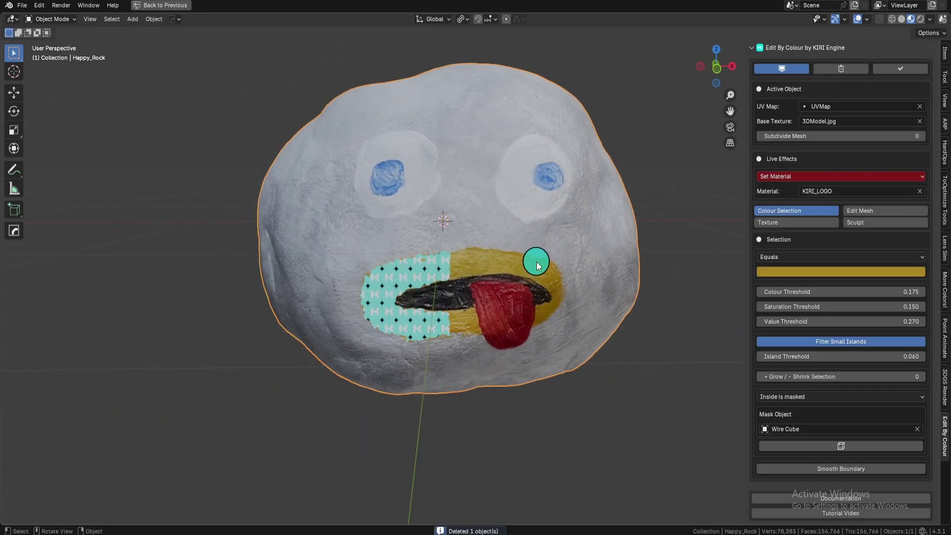
{"action": "left_click", "coordinate": [857, 397]}
{"action": "left_click", "coordinate": [846, 422]}
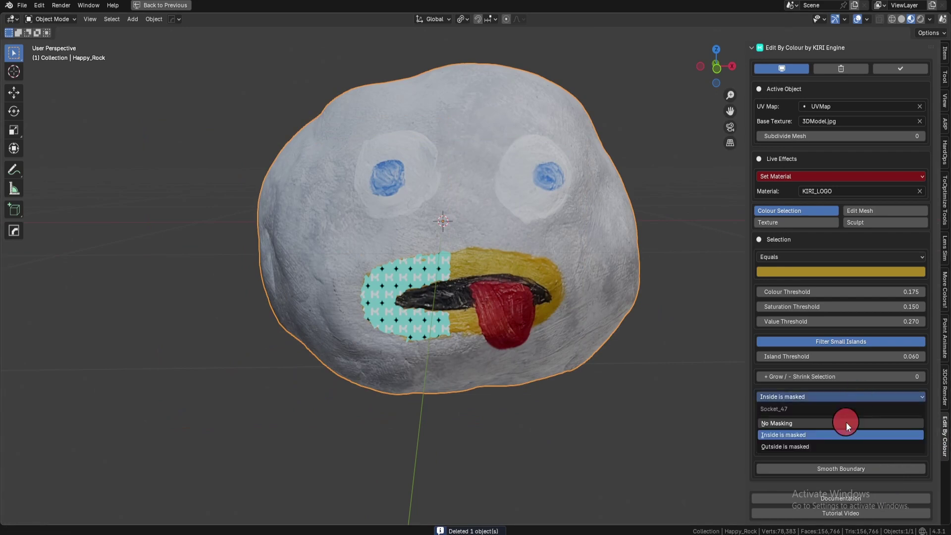
- Examine the boundary of the yellow mouth selection up close along its upper edge and beside the tongue, checking the wireframe too
{"action": "middle_click_drag", "start_coordinate": [529, 435], "coordinate": [524, 416]}
{"action": "scroll", "coordinate": [524, 415], "scroll_direction": "up", "scroll_amount": 6}
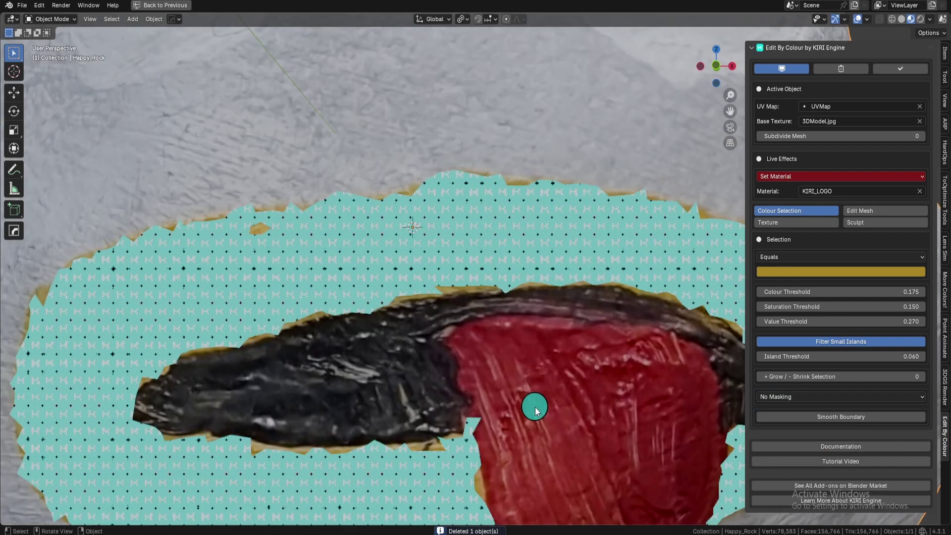
{"action": "middle_click_drag", "start_coordinate": [526, 333], "coordinate": [519, 406], "text": "shift"}
{"action": "scroll", "coordinate": [517, 409], "scroll_direction": "up", "scroll_amount": 3}
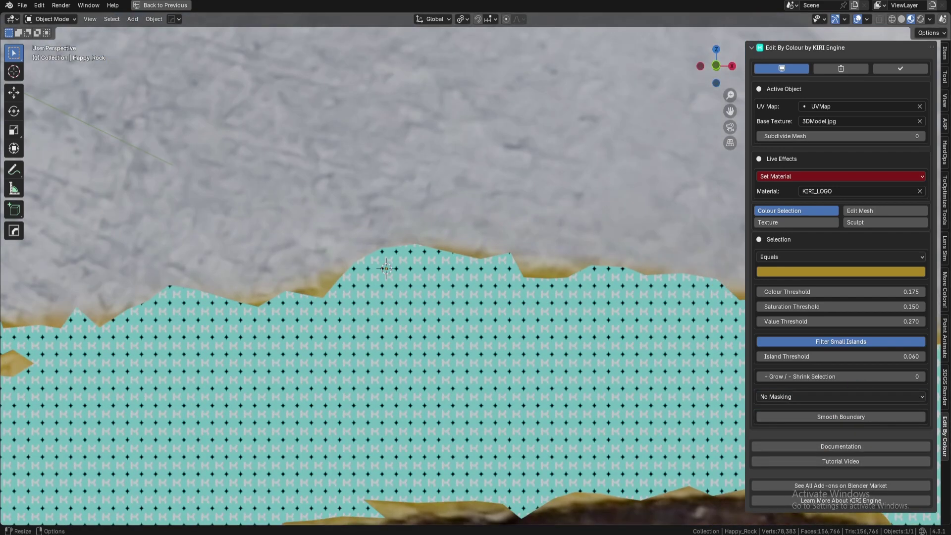
{"action": "middle_click_drag", "start_coordinate": [390, 362], "coordinate": [59, 342], "text": "shift"}
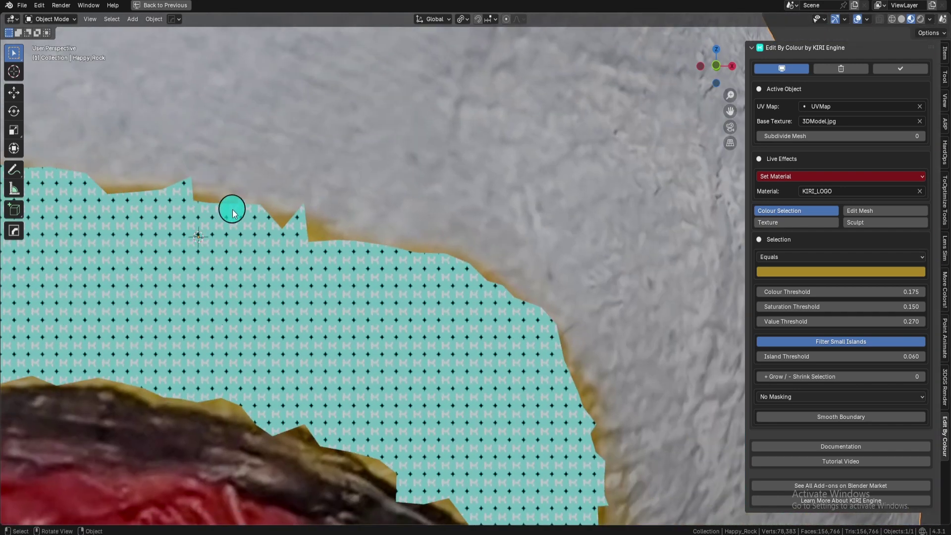
{"action": "scroll", "coordinate": [563, 353], "scroll_direction": "down", "scroll_amount": 4}
{"action": "middle_click_drag", "start_coordinate": [563, 353], "coordinate": [535, 170], "text": "shift"}
{"action": "scroll", "coordinate": [532, 234], "scroll_direction": "up", "scroll_amount": 5}
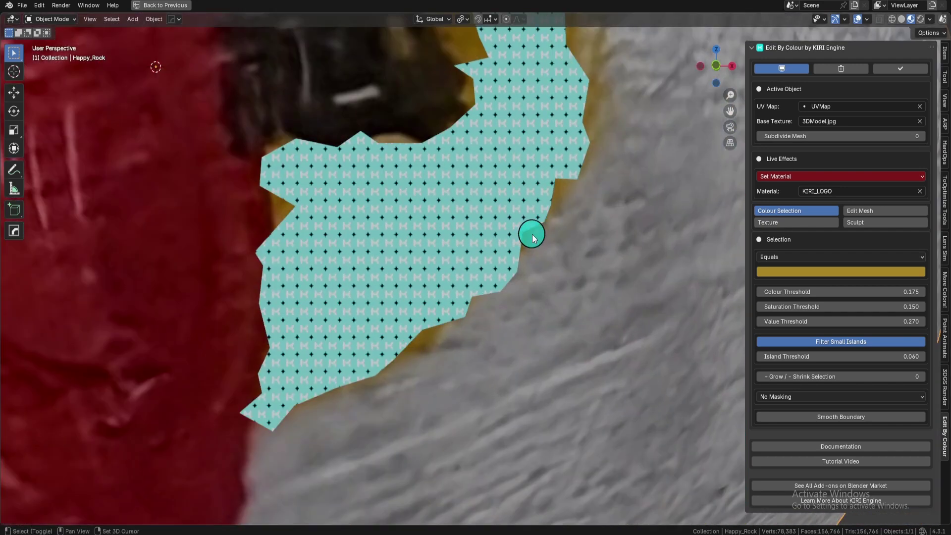
{"action": "key", "text": "shift+z"}
{"action": "key", "text": "shift+z"}
{"action": "middle_click_drag", "start_coordinate": [514, 233], "coordinate": [491, 357], "text": "shift"}
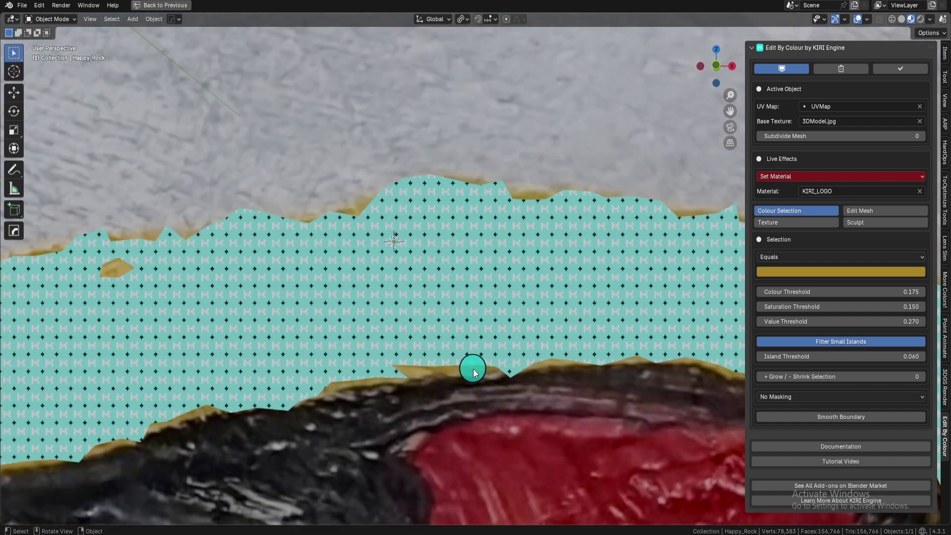
- Enable Smooth Boundary on the mouth selection, compare it with smoothing off, and adjust the Smoothing Iterations
{"action": "left_click", "coordinate": [886, 423]}
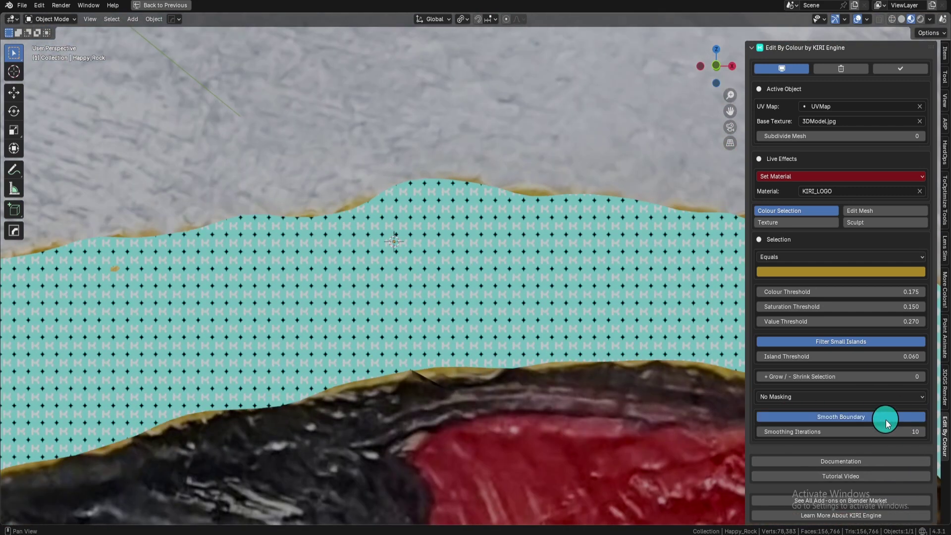
{"action": "left_click", "coordinate": [887, 423]}
{"action": "left_click", "coordinate": [887, 422]}
{"action": "middle_click_drag", "start_coordinate": [619, 364], "coordinate": [52, 254], "text": "shift"}
{"action": "left_click_drag", "start_coordinate": [869, 431], "coordinate": [845, 431]}
{"action": "scroll", "coordinate": [493, 336], "scroll_direction": "down", "scroll_amount": 6}
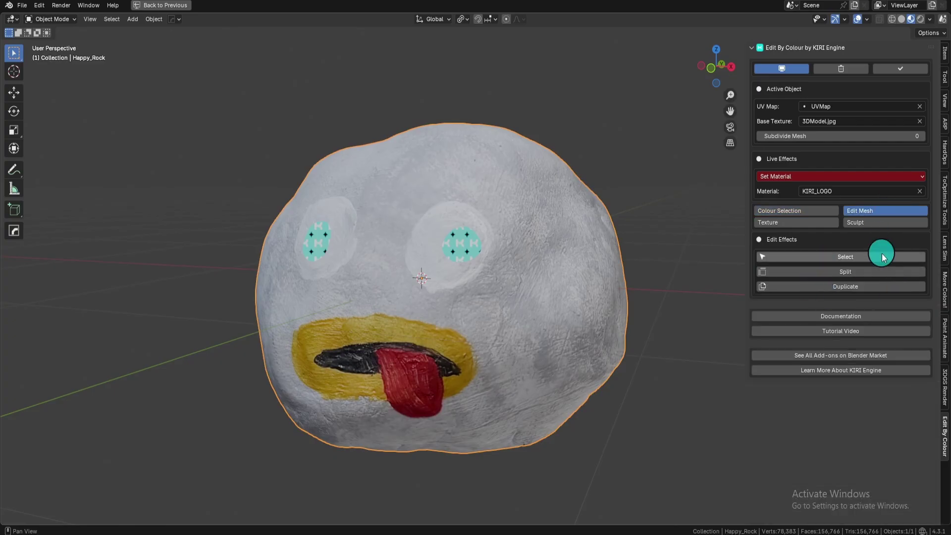
- Run the Edit Mesh Select operation on the blue pupils with live effects set to None, and return to Object Mode
{"action": "middle_click_drag", "start_coordinate": [594, 364], "coordinate": [512, 299], "text": "shift"}
{"action": "left_click", "coordinate": [876, 257]}
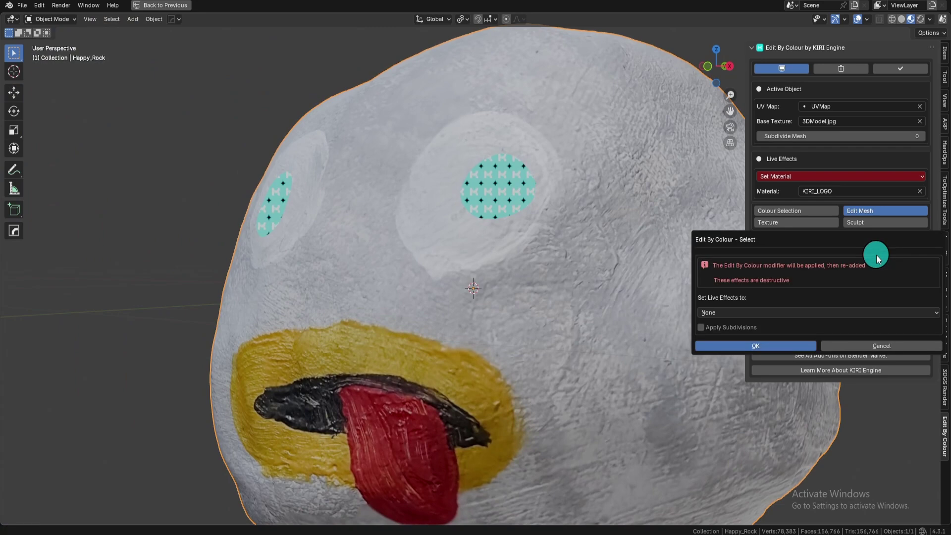
{"action": "left_click", "coordinate": [661, 310]}
{"action": "middle_click_drag", "start_coordinate": [637, 329], "coordinate": [563, 323]}
{"action": "scroll", "coordinate": [563, 322], "scroll_direction": "up", "scroll_amount": 5}
{"action": "key", "text": "Tab"}
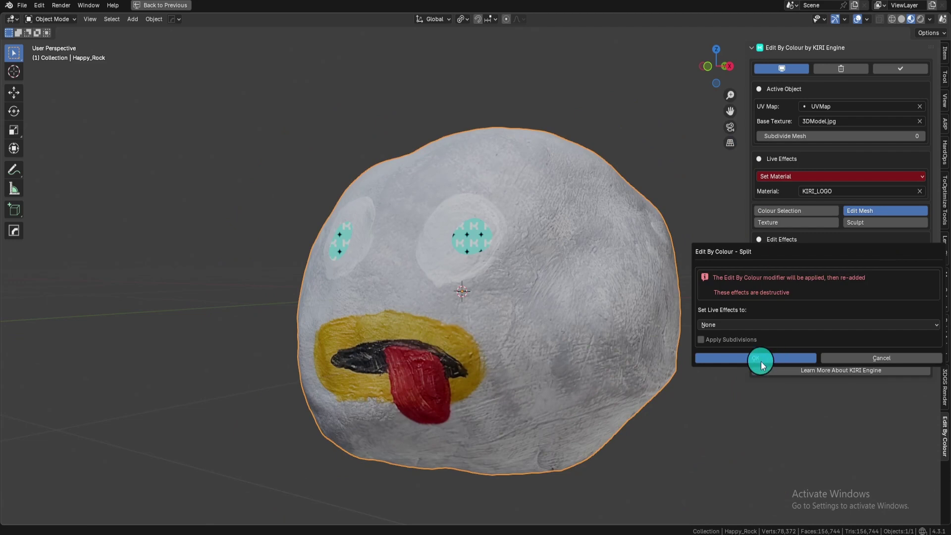
- Split the blue pupils into a separate object, test moving them away from the rock, and cancel the move
{"action": "left_click", "coordinate": [758, 359]}
{"action": "middle_click_drag", "start_coordinate": [558, 353], "coordinate": [525, 316]}
{"action": "key", "text": "g"}
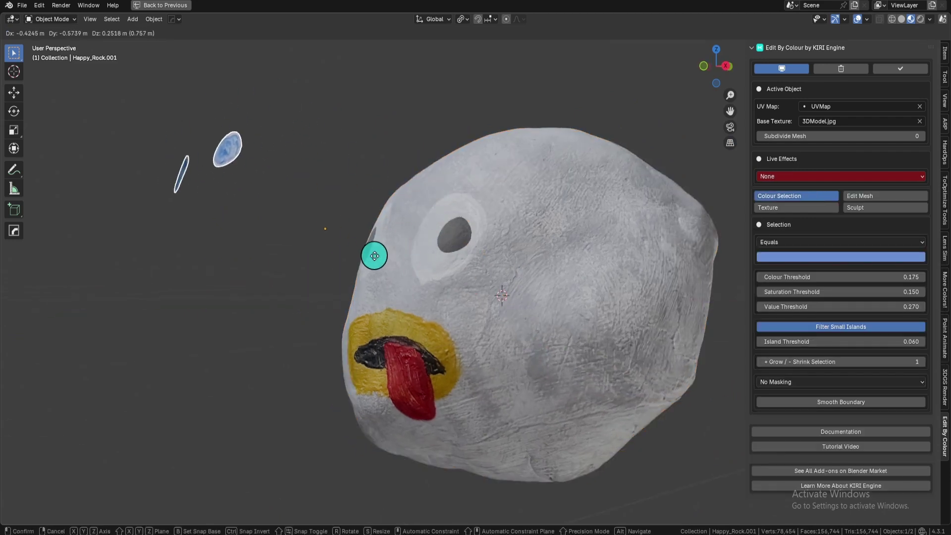
{"action": "right_click", "coordinate": [379, 259]}
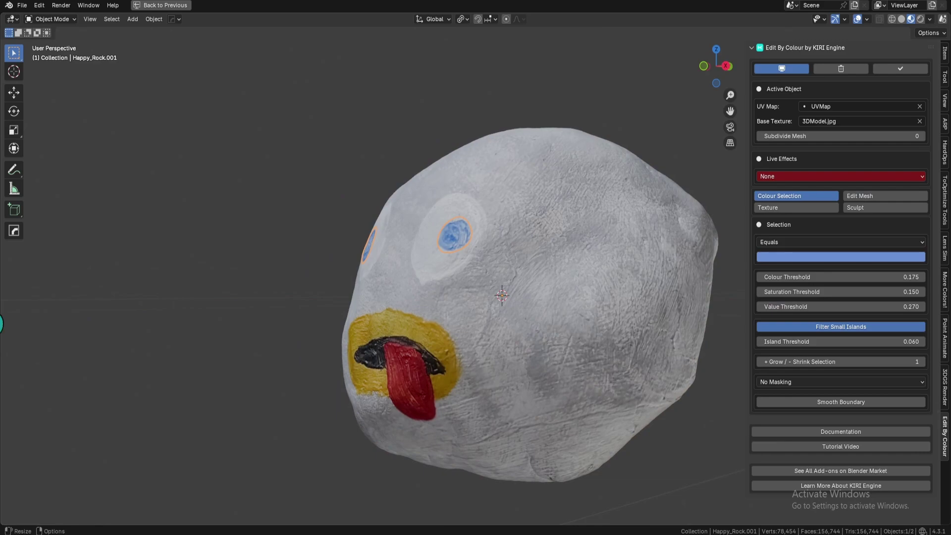
- Duplicate the blue pupils as a separate object and move the copy away from the rock
{"action": "left_click", "coordinate": [839, 283]}
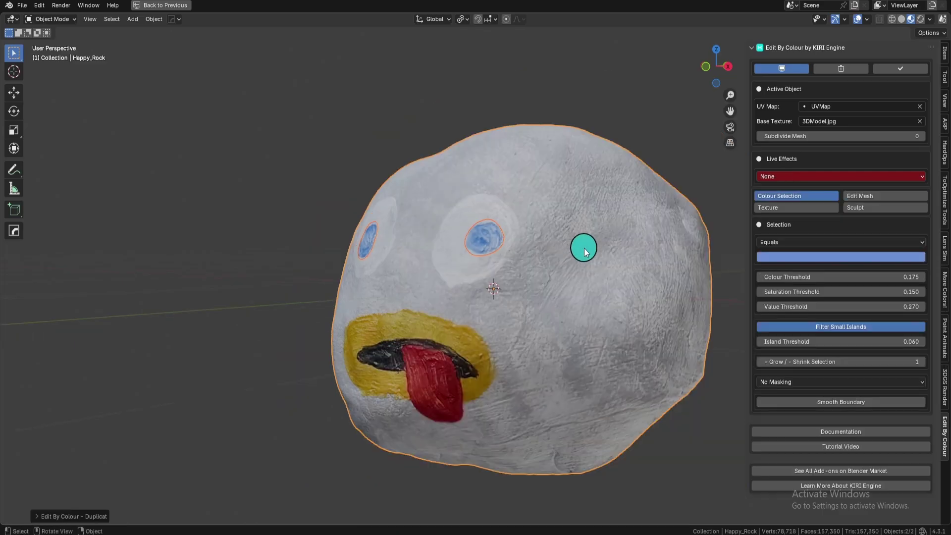
{"action": "middle_click_drag", "start_coordinate": [584, 246], "coordinate": [537, 219]}
{"action": "key", "text": "g"}
{"action": "left_click", "coordinate": [471, 216]}
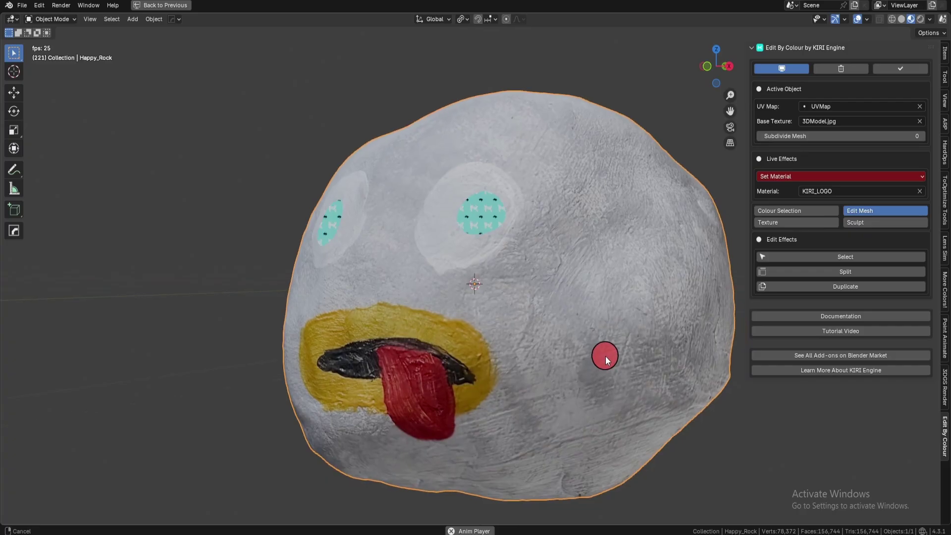
- Review the warning, live effects and Apply Subdivisions options of the Select operation, and close it without applying
{"action": "middle_click_drag", "start_coordinate": [606, 355], "coordinate": [567, 266], "text": "ctrl"}
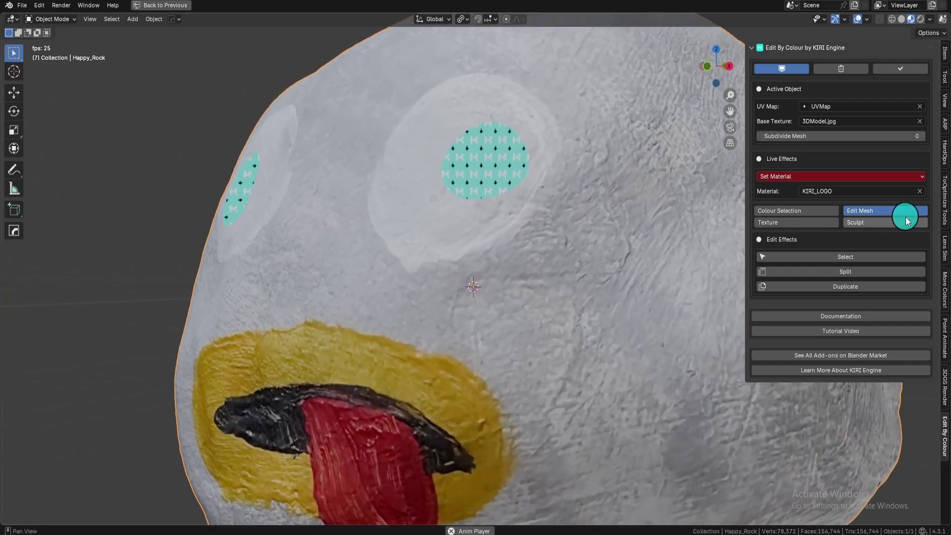
{"action": "left_click", "coordinate": [900, 257]}
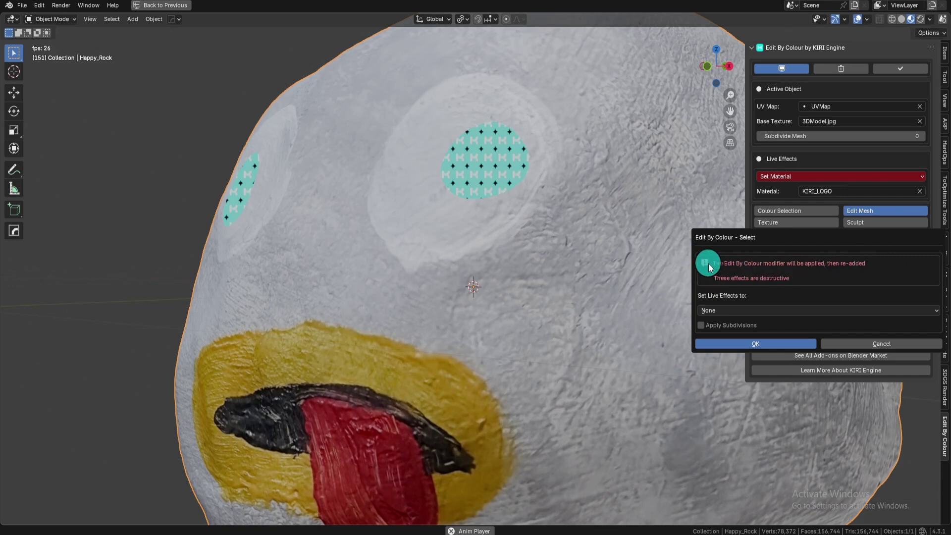
{"action": "left_click_drag", "start_coordinate": [827, 266], "coordinate": [493, 219]}
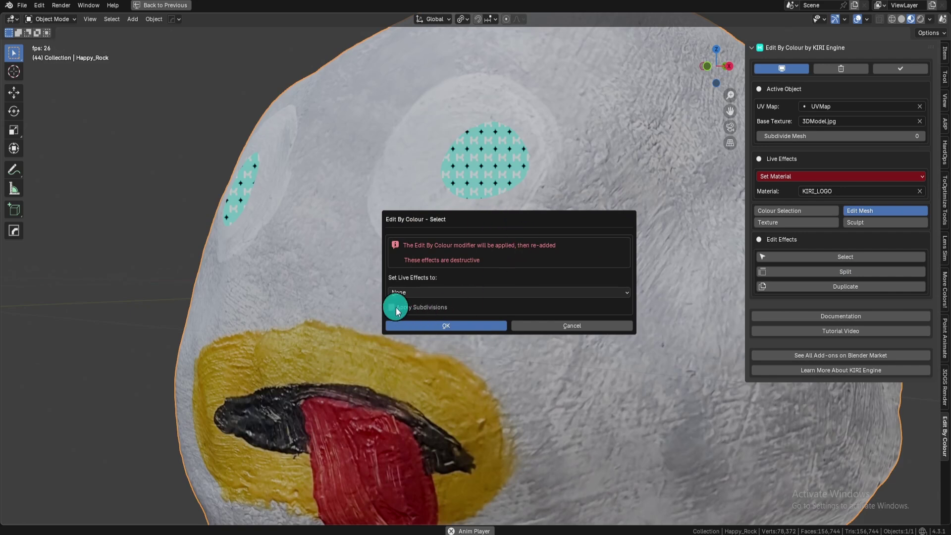
{"action": "left_click", "coordinate": [557, 323]}
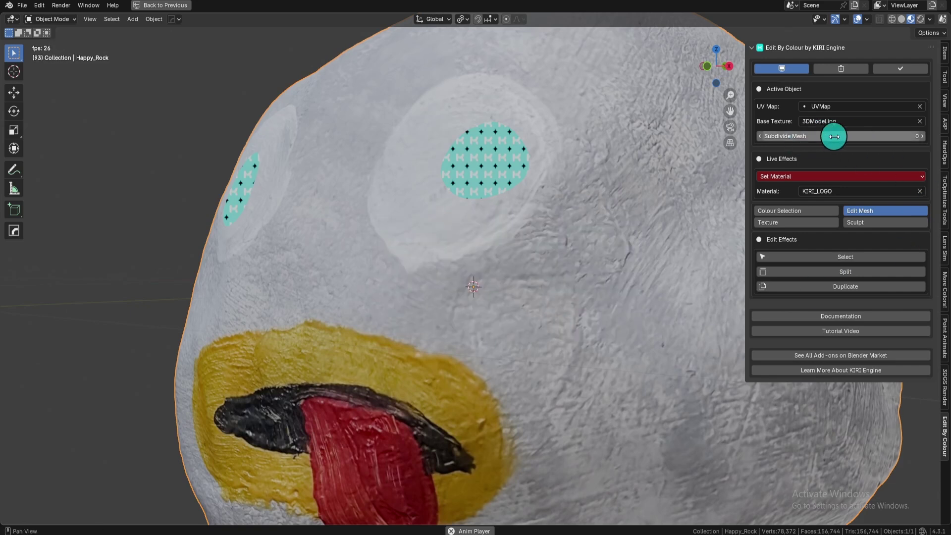
- Raise Subdivide Mesh to 2, inspect the denser wireframe, and review Select's Apply Subdivisions option without applying it
{"action": "left_click", "coordinate": [926, 139]}
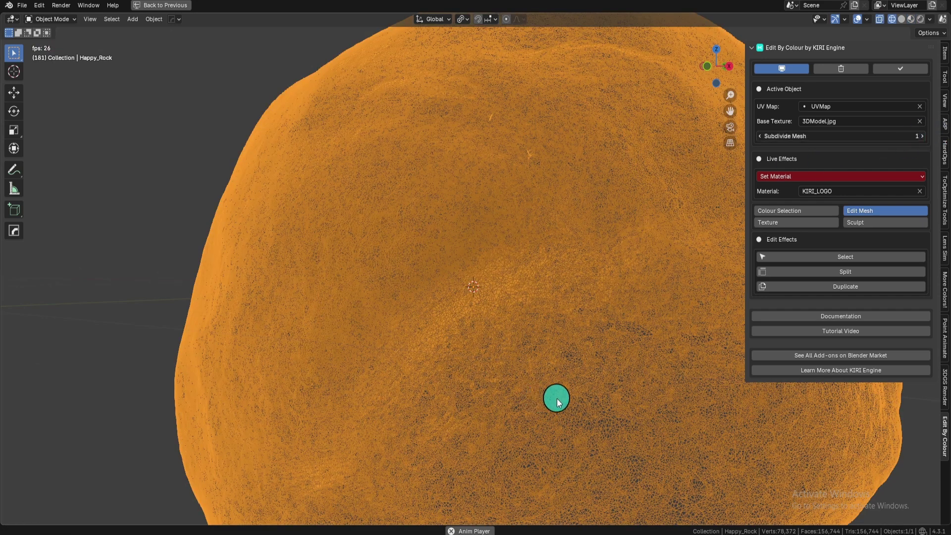
{"action": "left_click", "coordinate": [859, 257]}
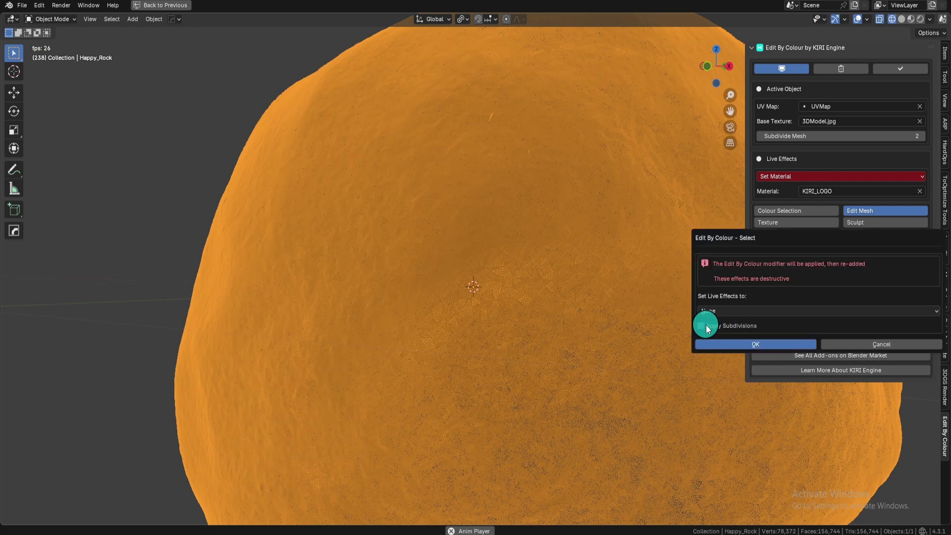
{"action": "left_click", "coordinate": [864, 344]}
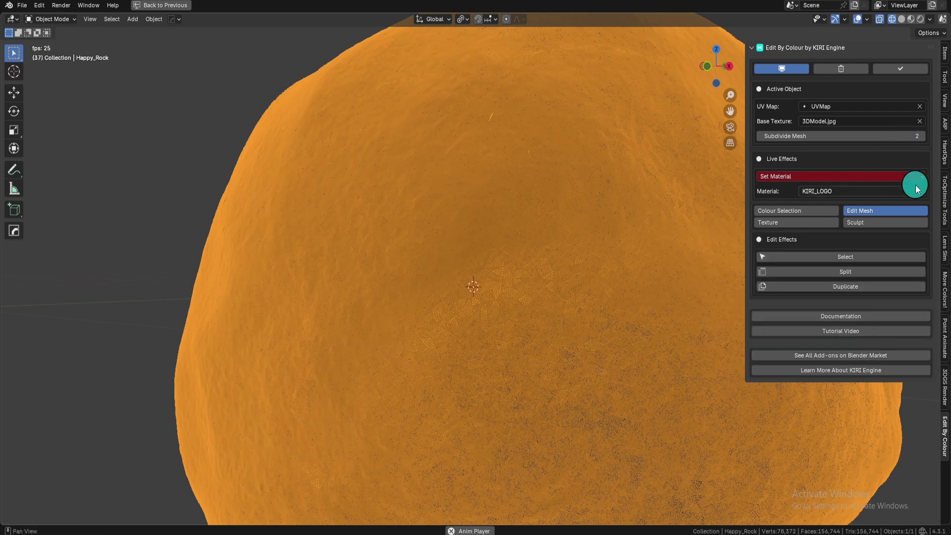
- Reset Subdivide Mesh to 0 and show the rock with its materials again
{"action": "key", "text": "BackSpace"}
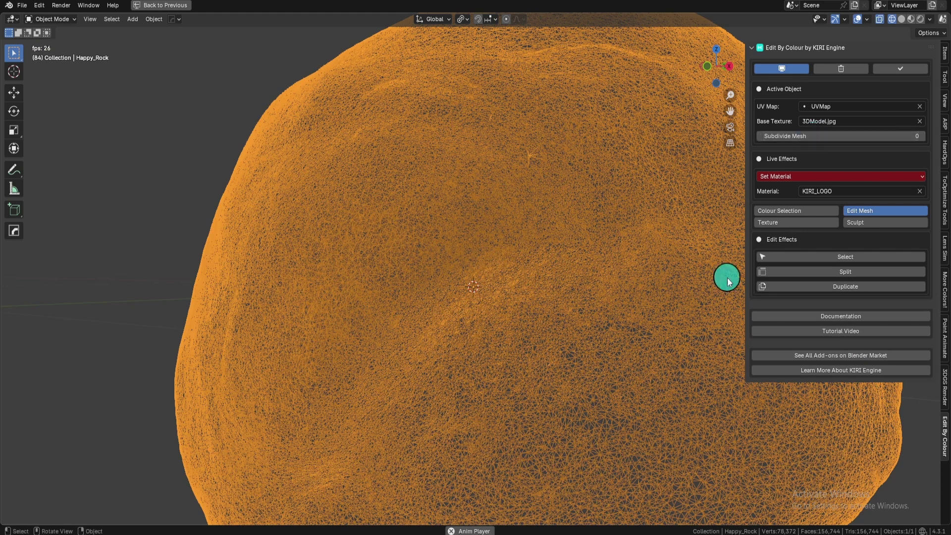
{"action": "scroll", "coordinate": [601, 303], "scroll_direction": "down", "scroll_amount": 4}
{"action": "key", "text": "z"}
{"action": "scroll", "coordinate": [524, 342], "scroll_direction": "up", "scroll_amount": 2}
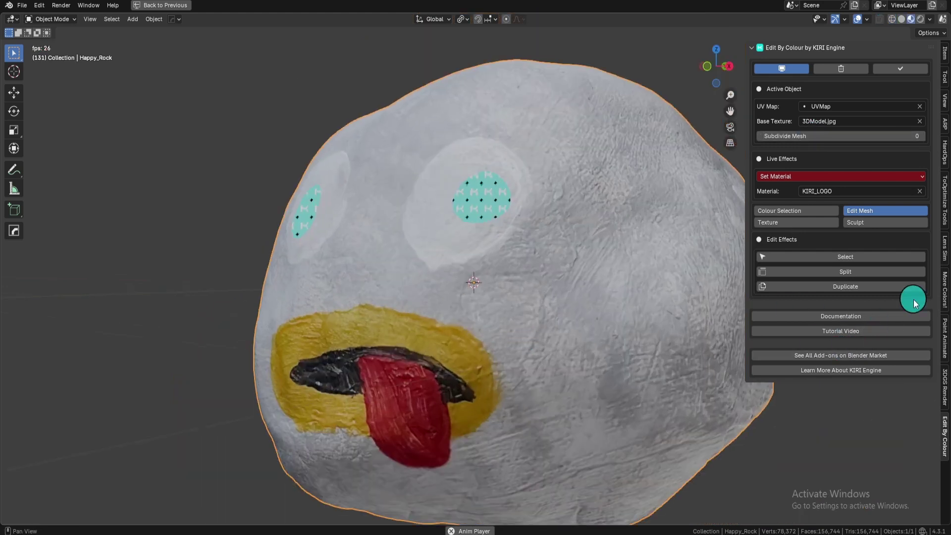
- Select the pupil faces with live effects set to Set Material, and return to Object Mode
{"action": "left_click", "coordinate": [903, 257]}
{"action": "left_click", "coordinate": [803, 312]}
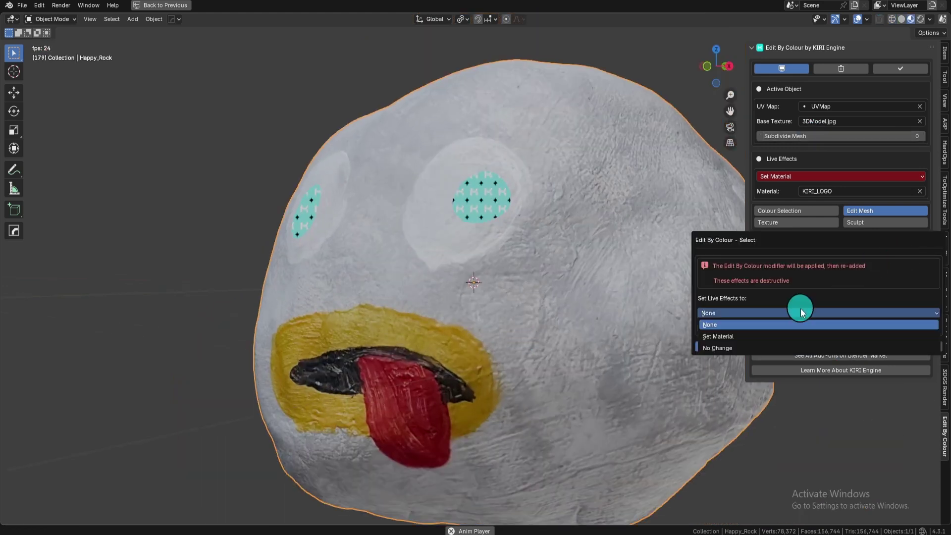
{"action": "left_click", "coordinate": [767, 337]}
{"action": "left_click", "coordinate": [781, 344]}
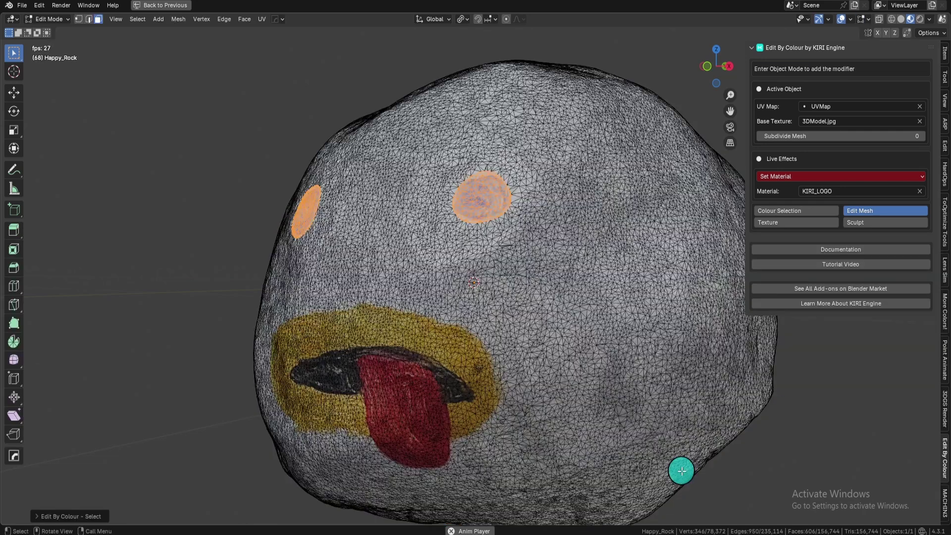
{"action": "key", "text": "Tab"}
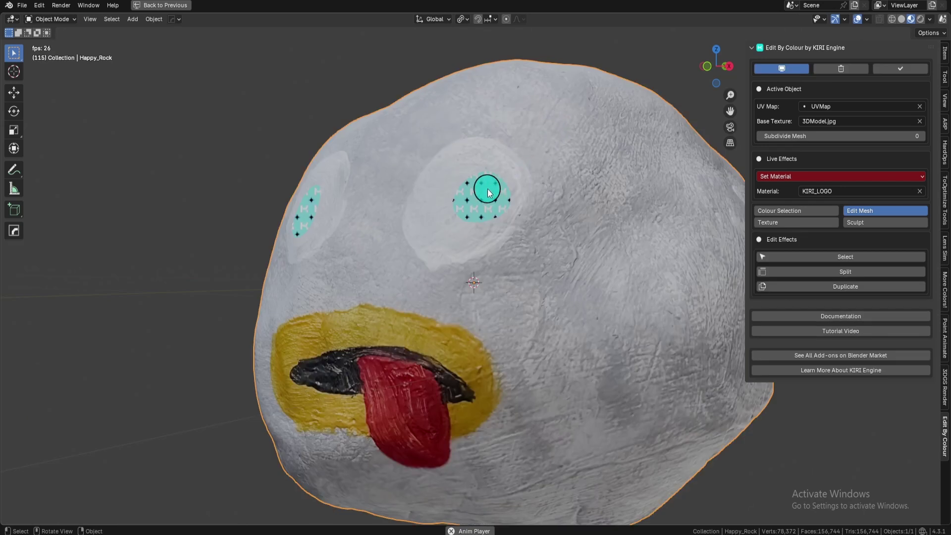
- Repeat the pupil face selection with live effects set to None, and return to Object Mode
{"action": "left_click", "coordinate": [879, 258]}
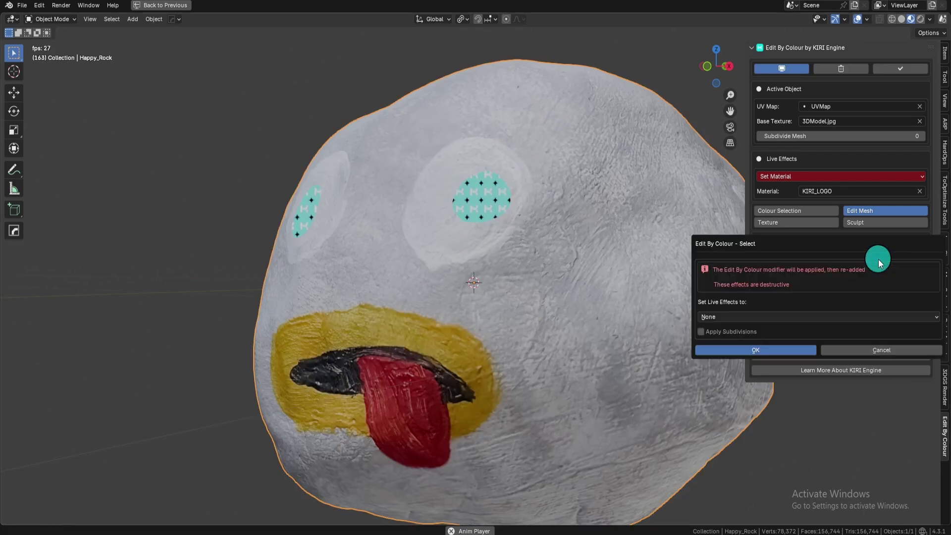
{"action": "left_click", "coordinate": [761, 317]}
{"action": "left_click", "coordinate": [725, 329]}
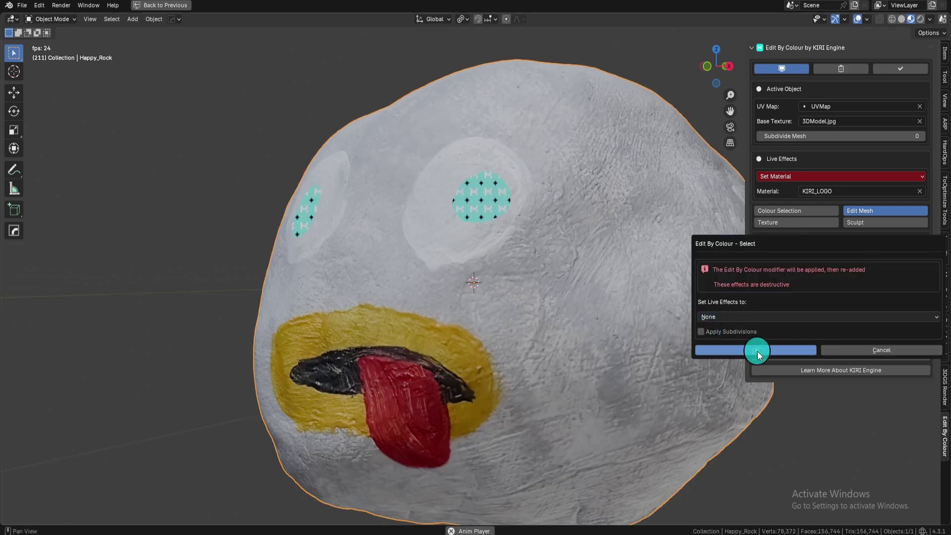
{"action": "left_click", "coordinate": [758, 351]}
{"action": "key", "text": "Tab"}
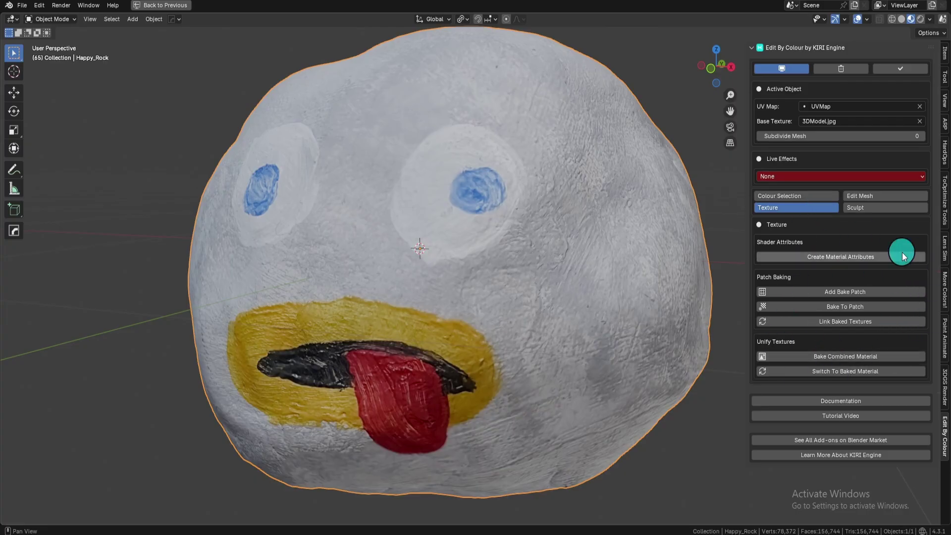
- Add a 1K bake patch at the 3D cursor on the rock's blank side and select the rock again
{"action": "middle_click_drag", "start_coordinate": [641, 370], "coordinate": [491, 377]}
{"action": "left_click", "coordinate": [902, 291]}
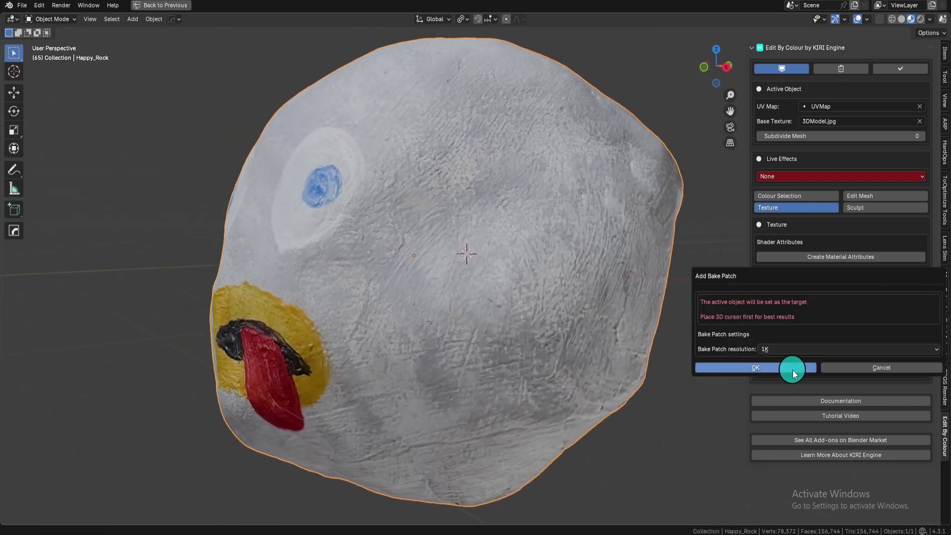
{"action": "left_click", "coordinate": [790, 365]}
{"action": "scroll", "coordinate": [454, 408], "scroll_direction": "up", "scroll_amount": 4}
{"action": "key", "text": "g"}
{"action": "left_click", "coordinate": [516, 309]}
{"action": "left_click", "coordinate": [669, 352]}
- Bake the rock's surface texture to the 1K bake patch
{"action": "scroll", "coordinate": [669, 352], "scroll_direction": "down", "scroll_amount": 3}
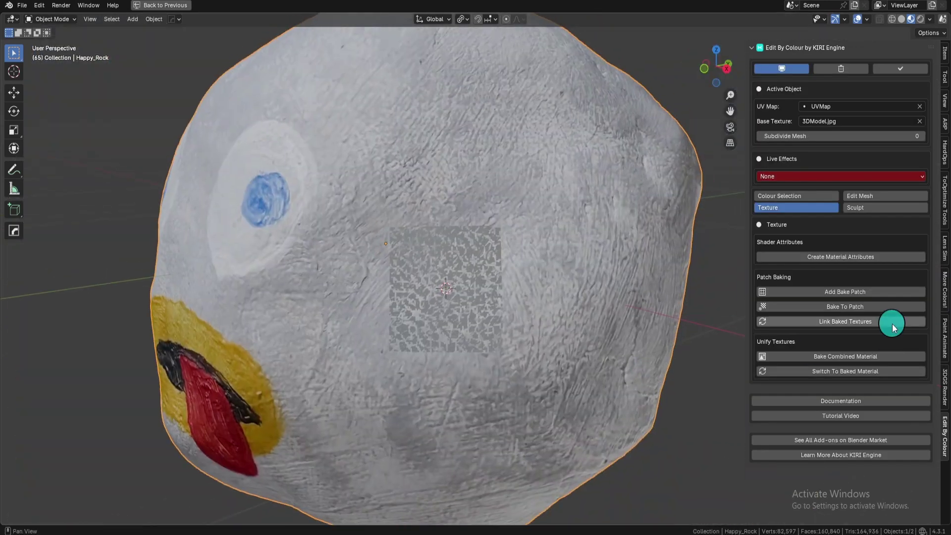
{"action": "left_click", "coordinate": [892, 305]}
{"action": "left_click", "coordinate": [753, 468]}
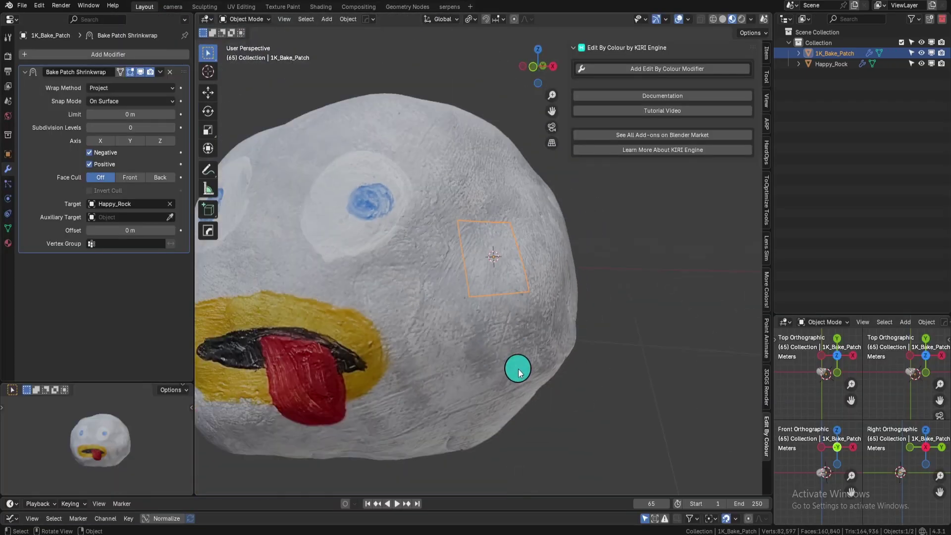
- Try moving the baked 1K patch across the rock's side, and cancel the move
{"action": "middle_click_drag", "start_coordinate": [519, 373], "coordinate": [483, 340]}
{"action": "scroll", "coordinate": [482, 340], "scroll_direction": "up", "scroll_amount": 2}
{"action": "key", "text": "g"}
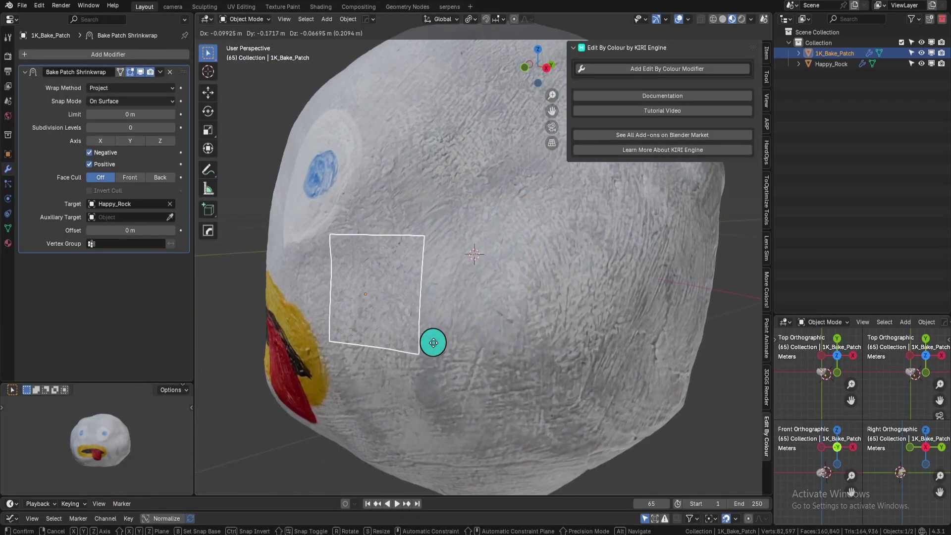
{"action": "right_click", "coordinate": [510, 272]}
{"action": "middle_click_drag", "start_coordinate": [510, 272], "coordinate": [610, 344]}
{"action": "scroll", "coordinate": [610, 345], "scroll_direction": "down", "scroll_amount": 3}
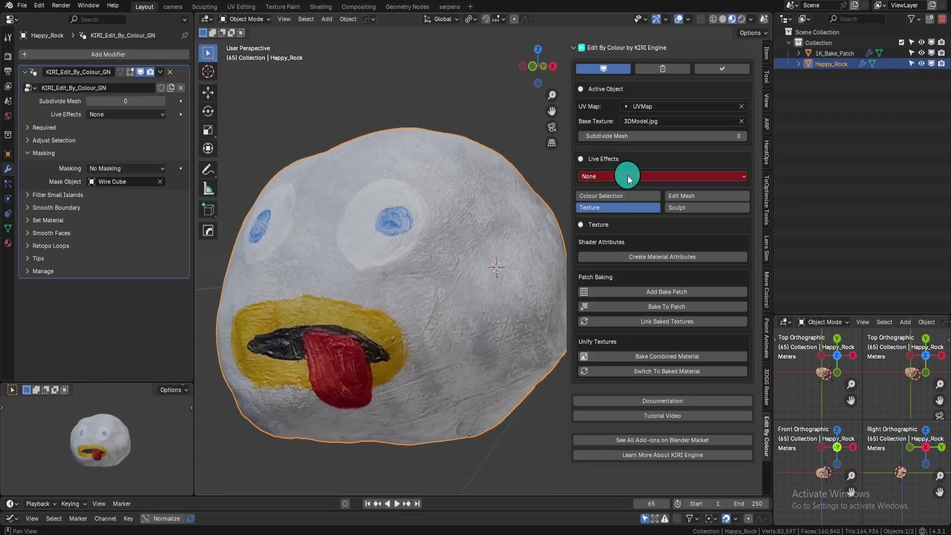
- Set the rock's live effects to Set Material and assign EBC_1K_Bake_Patch as the material for the pupils
{"action": "left_click", "coordinate": [671, 191]}
{"action": "left_click", "coordinate": [651, 229]}
{"action": "left_click", "coordinate": [670, 191]}
{"action": "left_click", "coordinate": [659, 218]}
{"action": "scroll", "coordinate": [416, 344], "scroll_direction": "up", "scroll_amount": 3}
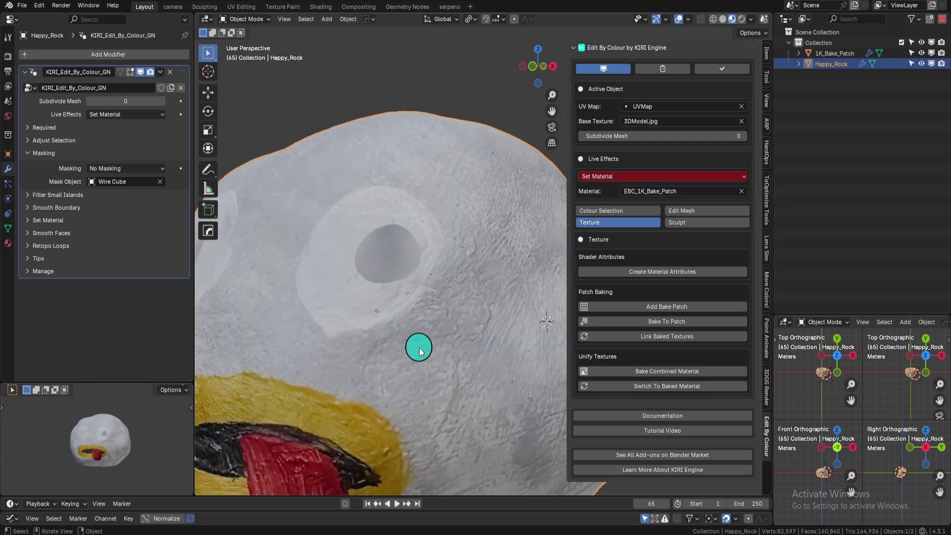
{"action": "scroll", "coordinate": [416, 321], "scroll_direction": "down", "scroll_amount": 4}
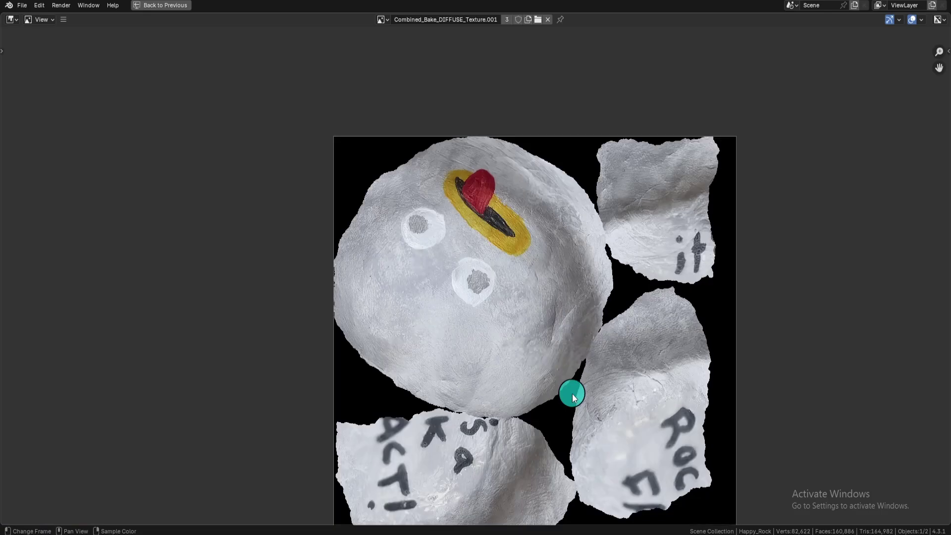
- Examine the pupil areas in the combined baked diffuse texture
{"action": "scroll", "coordinate": [573, 394], "scroll_direction": "up", "scroll_amount": 5}
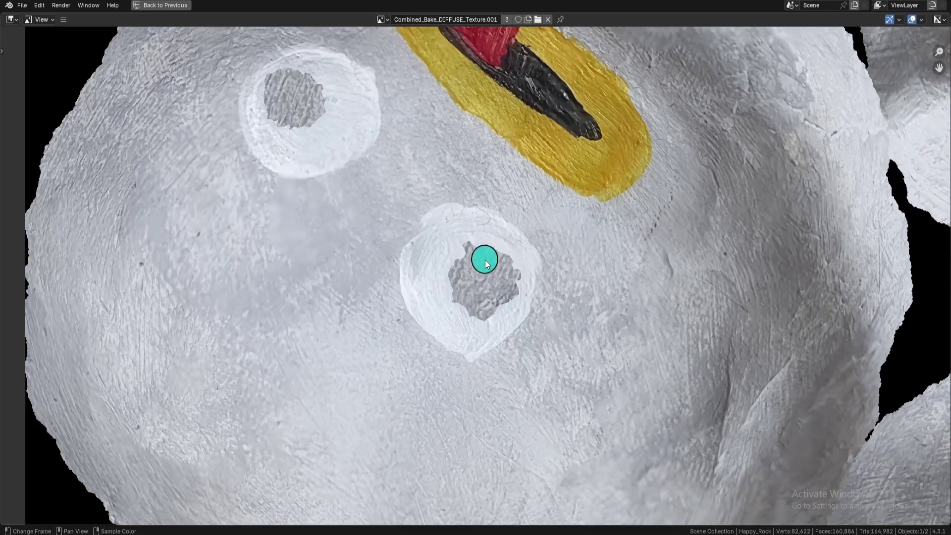
{"action": "scroll", "coordinate": [547, 318], "scroll_direction": "down", "scroll_amount": 6}
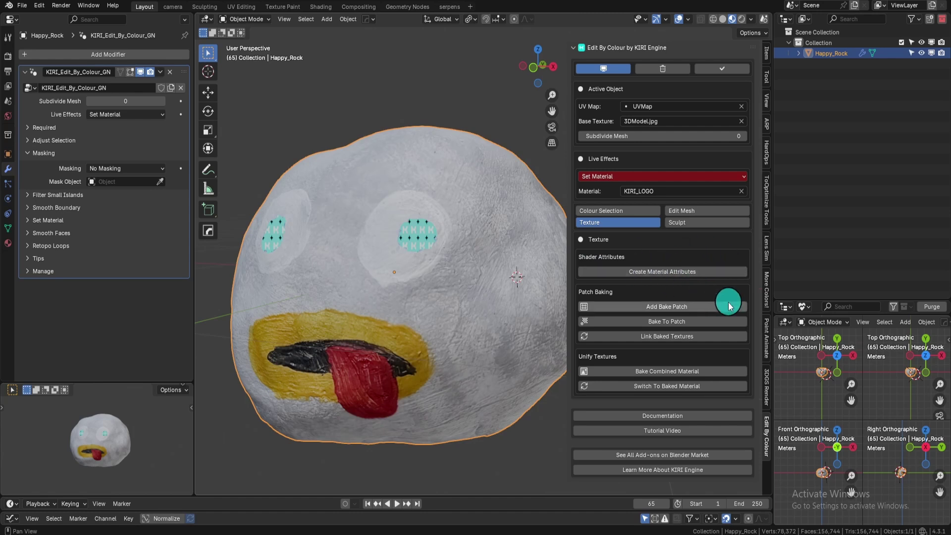
- Create material attributes on the 3DModel.002 material with live effects set to None
{"action": "left_click", "coordinate": [724, 272]}
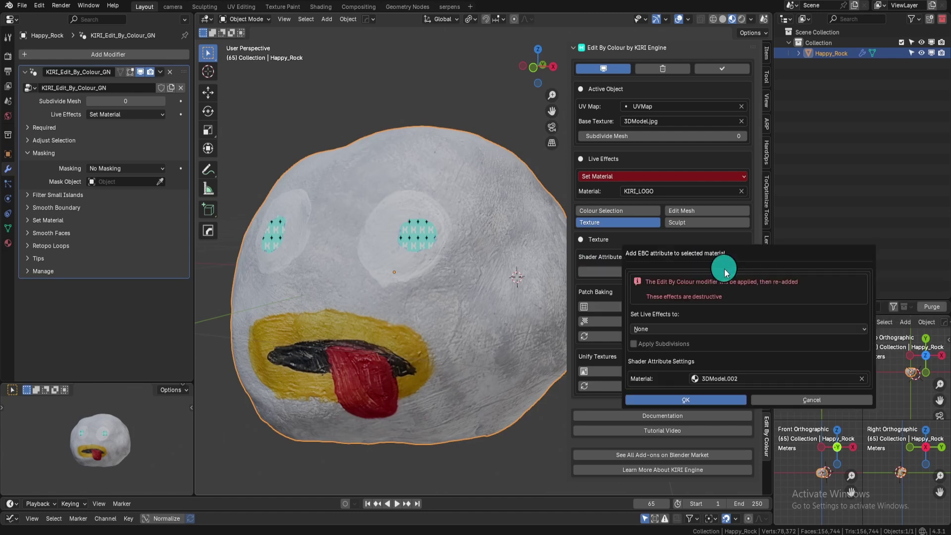
{"action": "left_click_drag", "start_coordinate": [748, 251], "coordinate": [420, 141]}
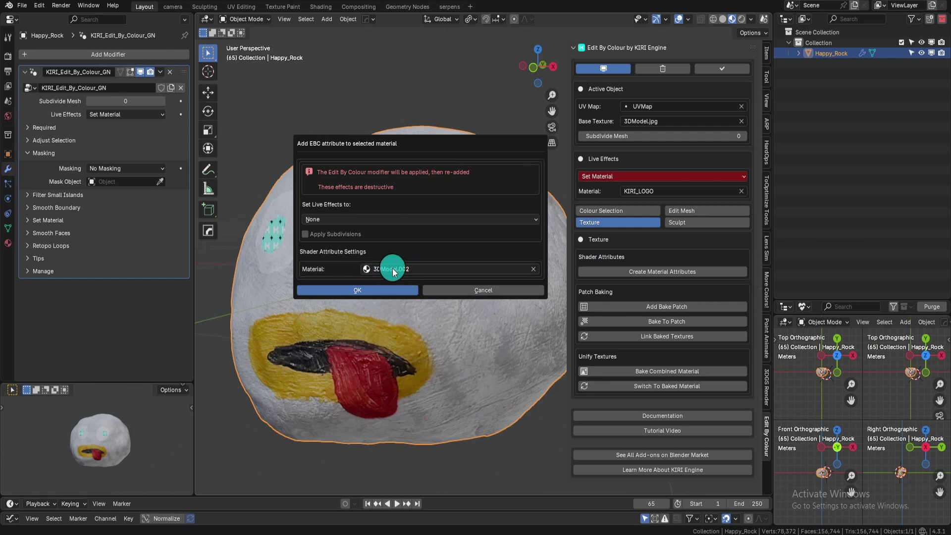
{"action": "left_click", "coordinate": [382, 292]}
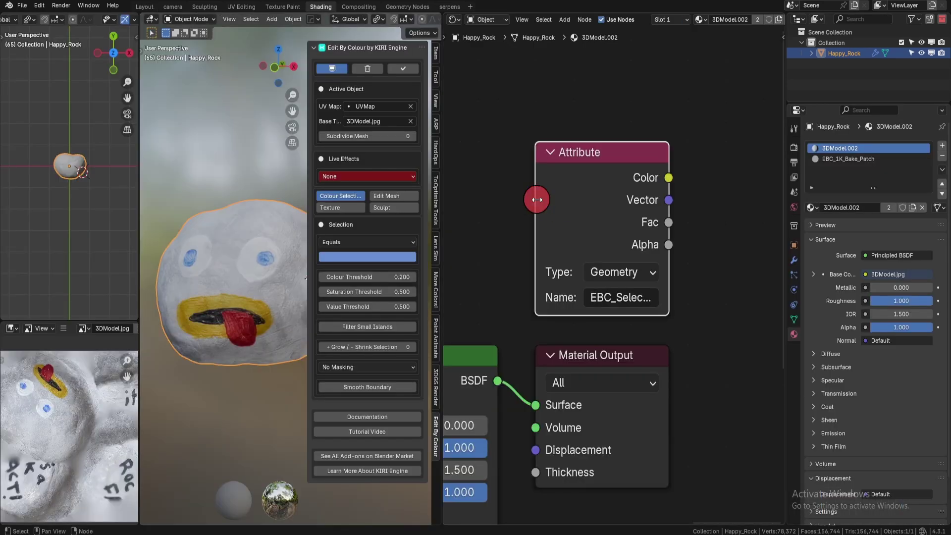
- Preview the EBC_Selection attribute node in the 3DModel.002 shader and adjust the Mix node's B colour
{"action": "scroll", "coordinate": [627, 293], "scroll_direction": "down", "scroll_amount": 6}
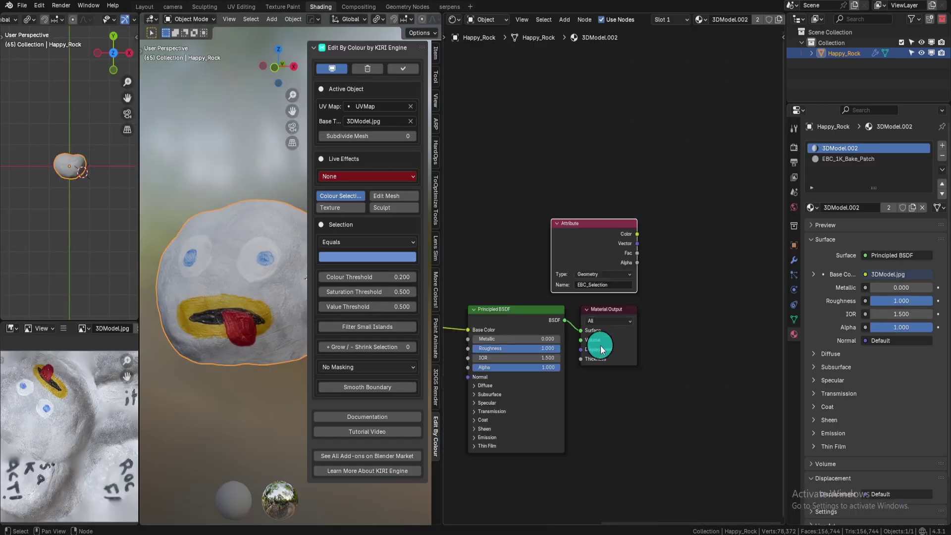
{"action": "left_click", "coordinate": [627, 218], "text": "ctrl+shift"}
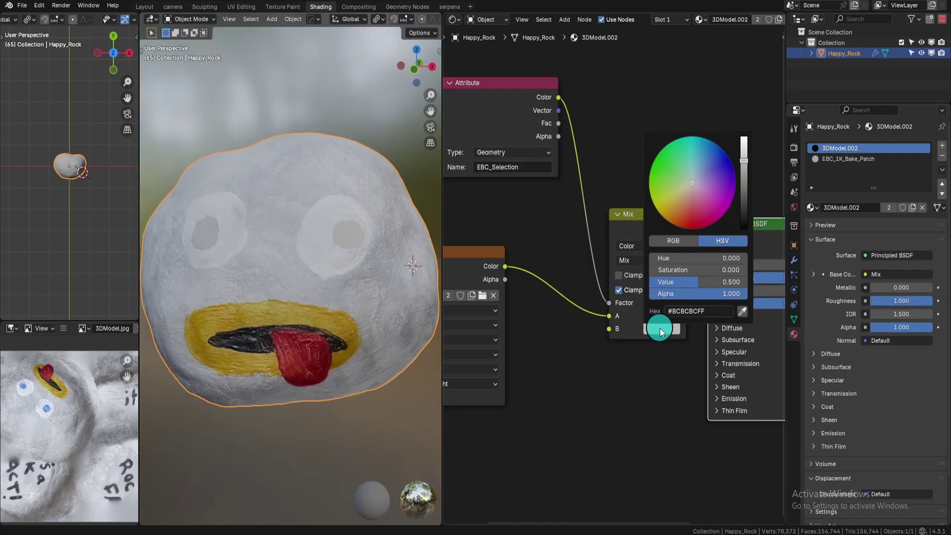
{"action": "left_click_drag", "start_coordinate": [704, 196], "coordinate": [702, 167]}
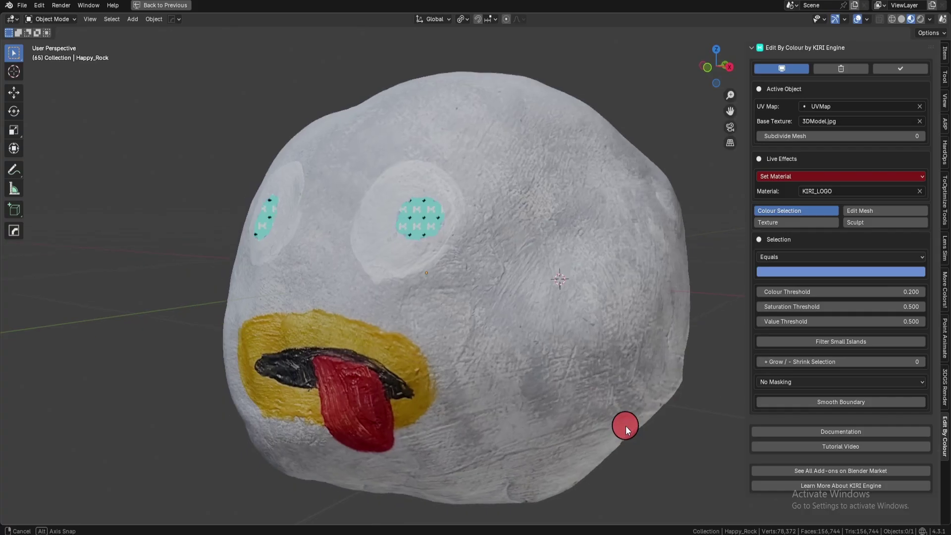
- Show the add-on's Texture options and place the 3D cursor on the rock's blank side beside the eye
{"action": "middle_click_drag", "start_coordinate": [627, 427], "coordinate": [663, 401]}
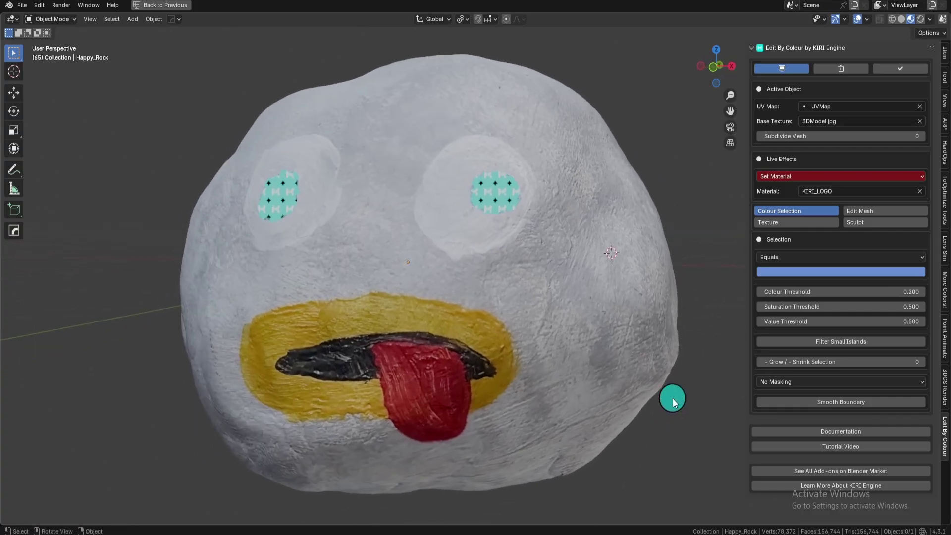
{"action": "left_click", "coordinate": [820, 224]}
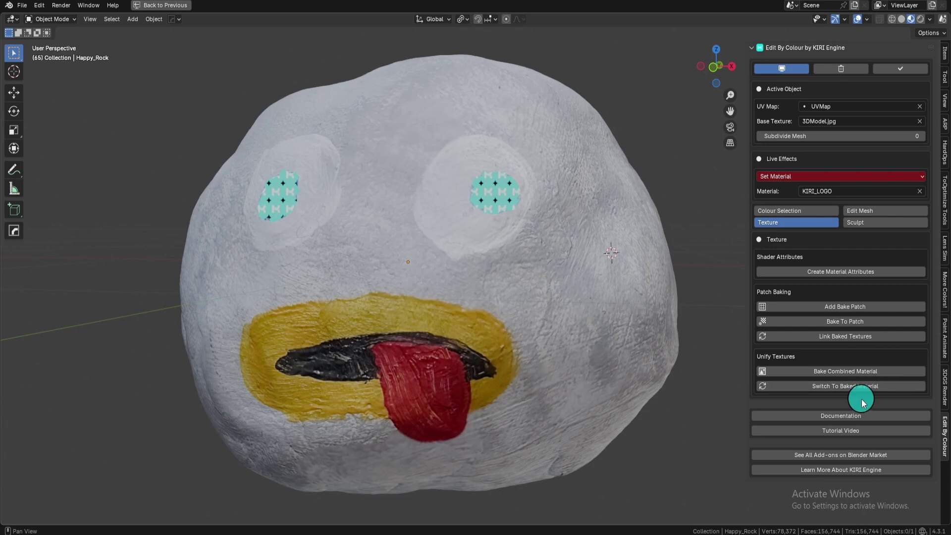
{"action": "middle_click_drag", "start_coordinate": [622, 347], "coordinate": [555, 342]}
{"action": "right_click_drag", "start_coordinate": [557, 242], "coordinate": [568, 187], "text": "shift"}
{"action": "middle_click_drag", "start_coordinate": [574, 250], "coordinate": [453, 296], "text": "shift"}
{"action": "scroll", "coordinate": [530, 286], "scroll_direction": "up", "scroll_amount": 5}
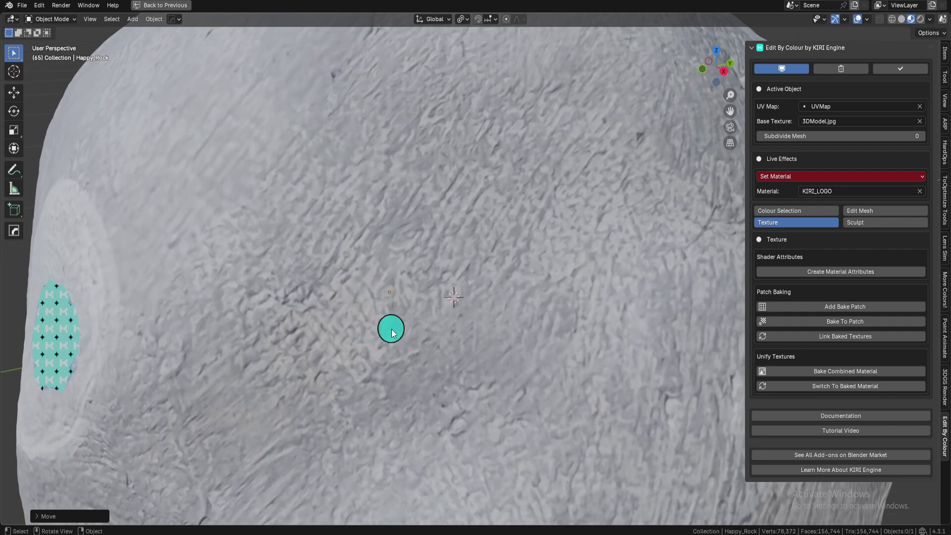
- Add a bake patch with 2K resolution at the 3D cursor on the rock's side
{"action": "scroll", "coordinate": [421, 356], "scroll_direction": "down", "scroll_amount": 8}
{"action": "middle_click_drag", "start_coordinate": [446, 371], "coordinate": [476, 355]}
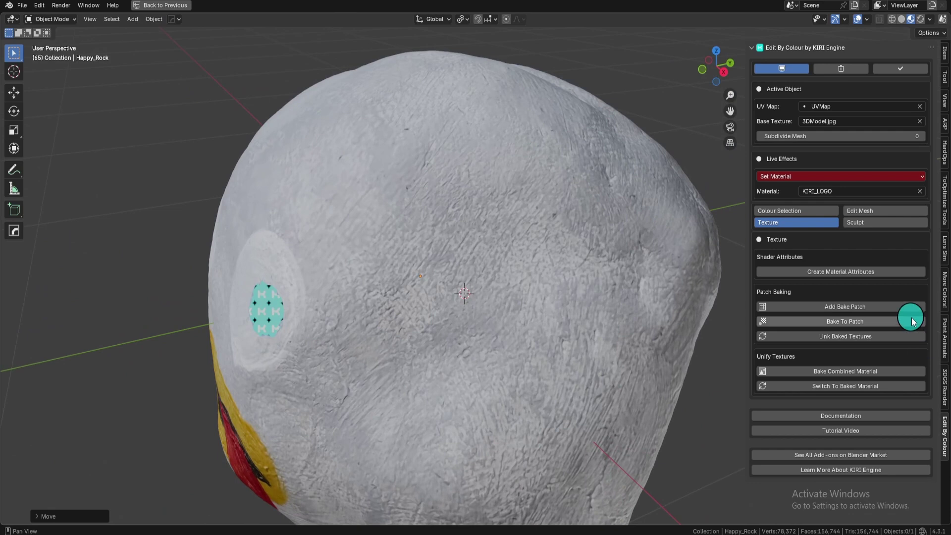
{"action": "left_click", "coordinate": [892, 307]}
{"action": "left_click", "coordinate": [841, 365]}
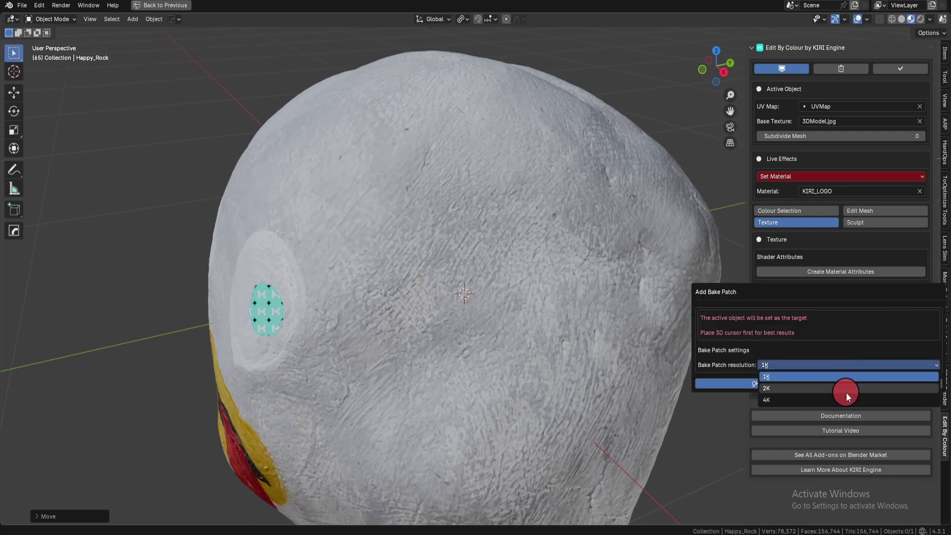
{"action": "left_click", "coordinate": [845, 389]}
{"action": "left_click", "coordinate": [781, 386]}
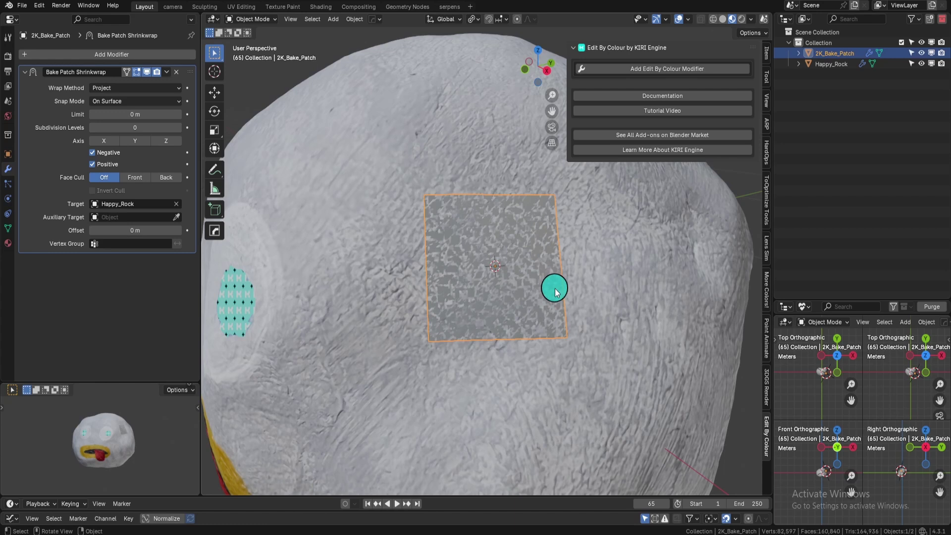
- Inspect the 2K patch in isolation and compare it with its Shrinkwrap modifier's viewport display off and on
{"action": "left_click", "coordinate": [518, 272]}
{"action": "key", "text": "KP_Divide"}
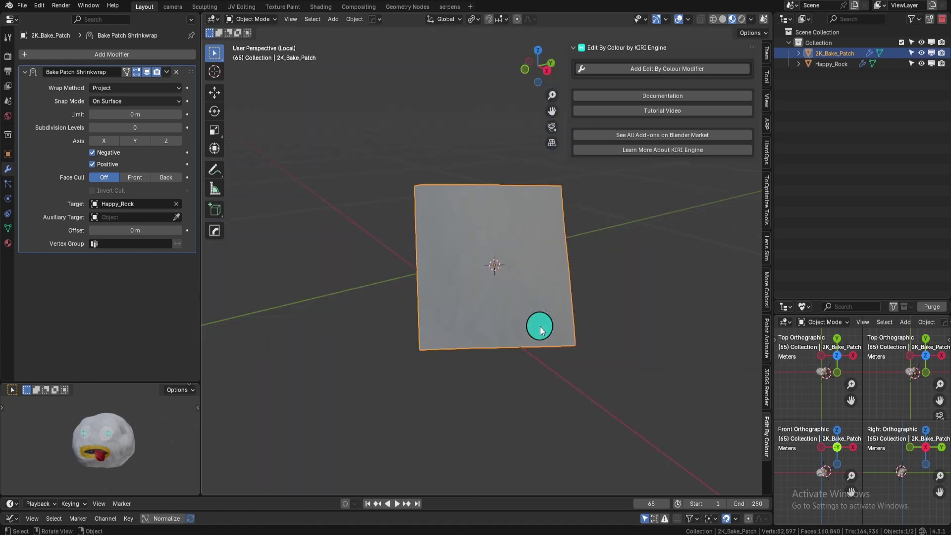
{"action": "key", "text": "KP_Divide"}
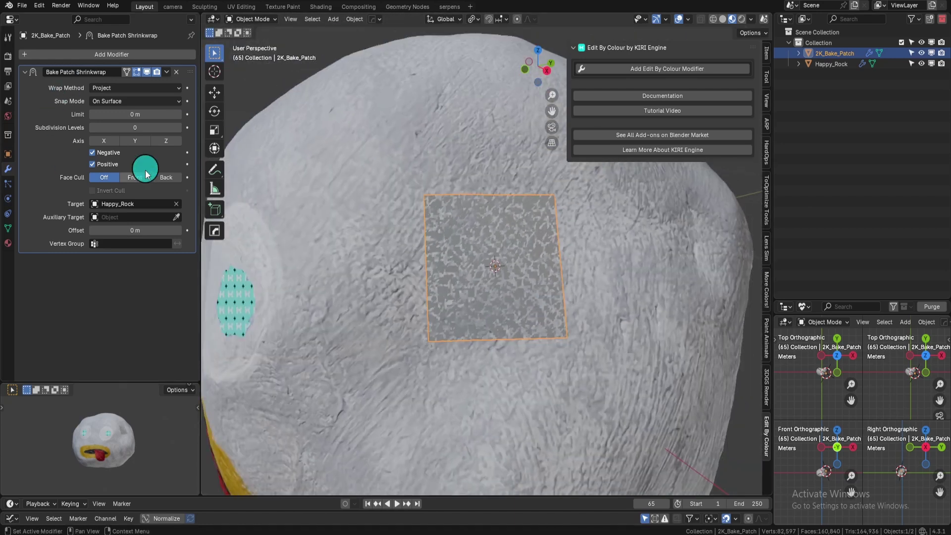
{"action": "left_click", "coordinate": [146, 74]}
{"action": "left_click", "coordinate": [147, 73]}
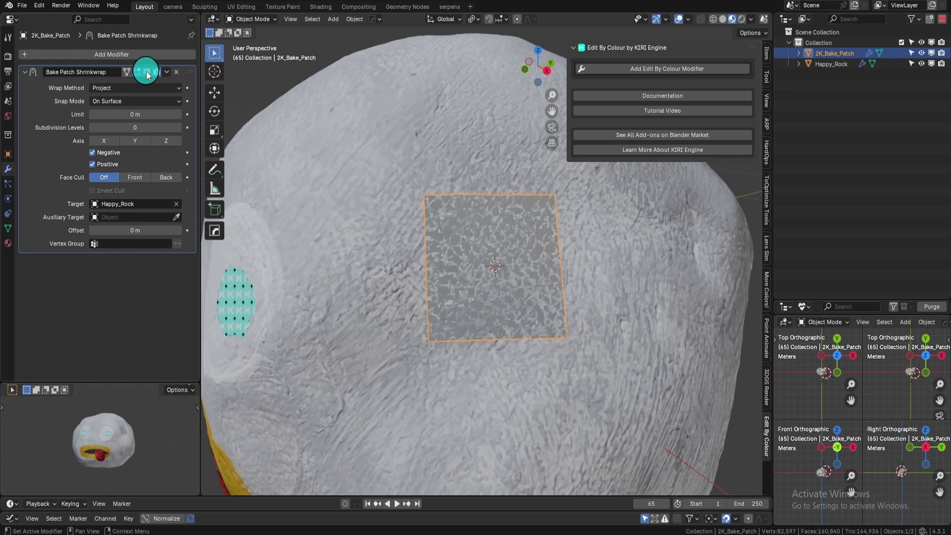
{"action": "left_click", "coordinate": [146, 73]}
{"action": "left_click", "coordinate": [147, 73]}
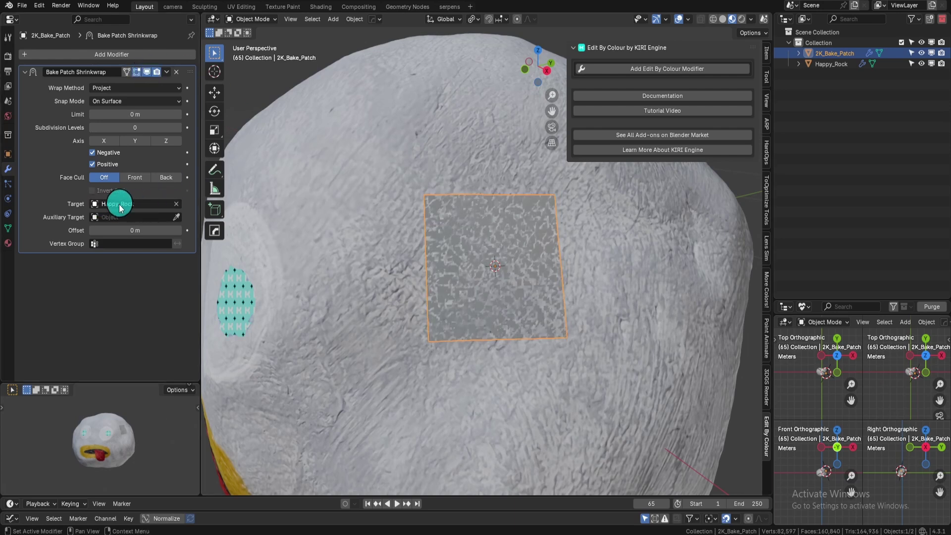
- Rotate the 2K bake patch into a diamond orientation on the rock's side and adjust its scale
{"action": "key", "text": "s"}
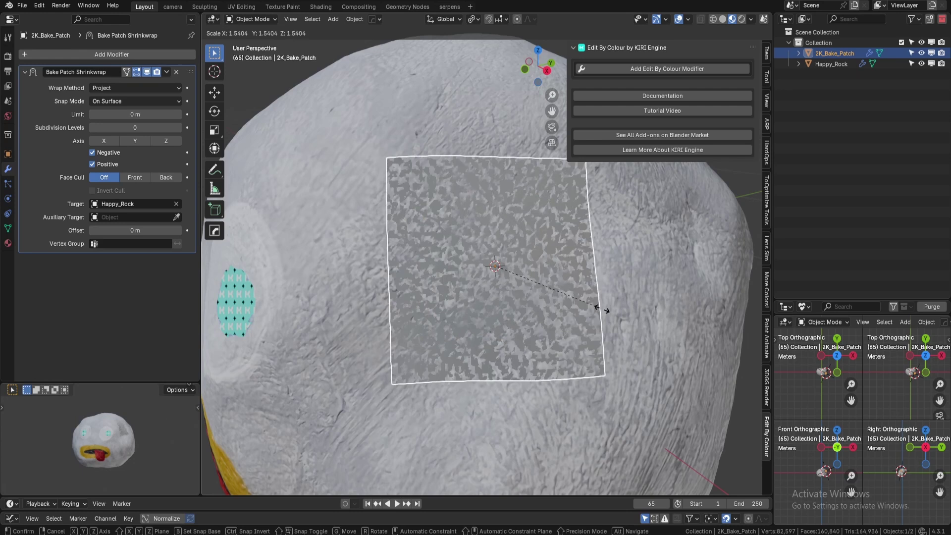
{"action": "left_click", "coordinate": [539, 303]}
{"action": "key", "text": "r"}
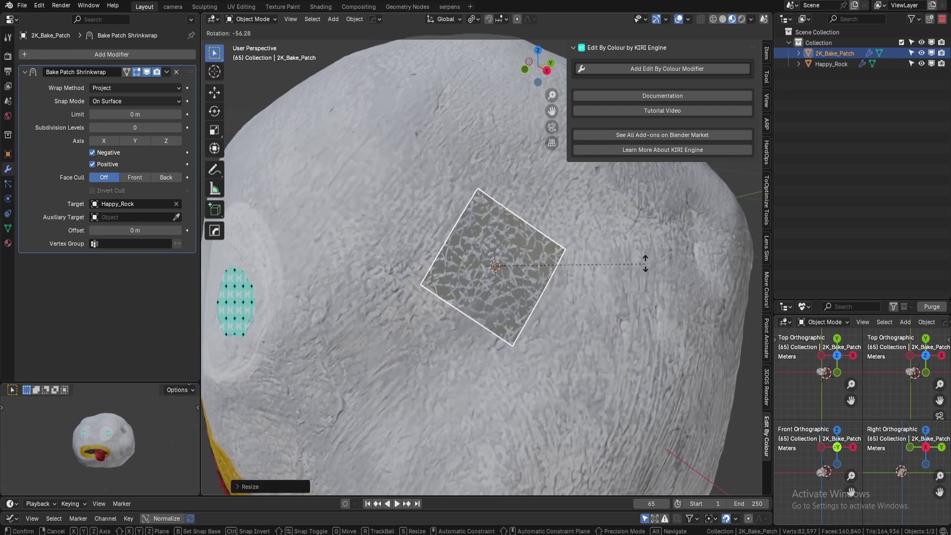
{"action": "left_click", "coordinate": [639, 270]}
{"action": "key", "text": "s"}
{"action": "left_click", "coordinate": [652, 300]}
- Try moving the 2K bake patch around to the rock's far side, and undo the moves
{"action": "scroll", "coordinate": [619, 302], "scroll_direction": "down", "scroll_amount": 5}
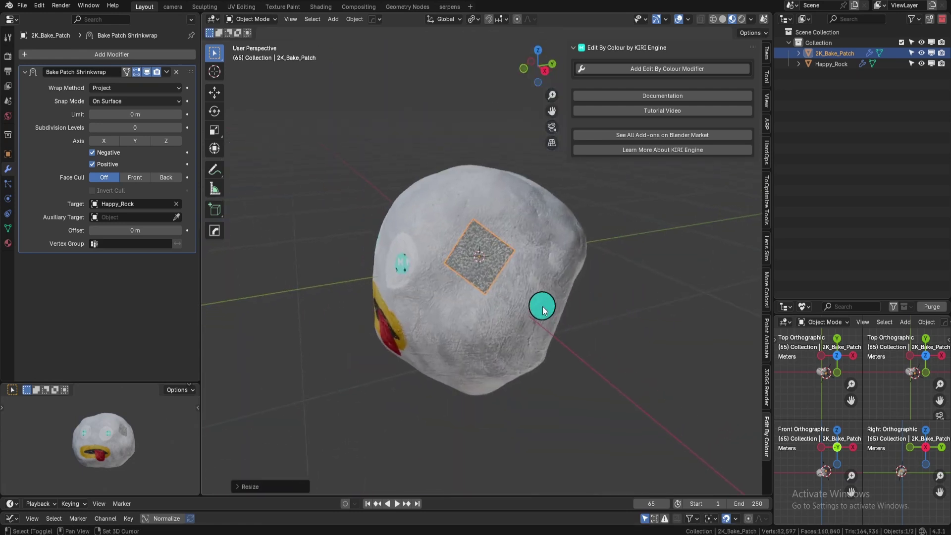
{"action": "key", "text": "g"}
{"action": "left_click", "coordinate": [586, 255]}
{"action": "middle_click_drag", "start_coordinate": [585, 255], "coordinate": [506, 259]}
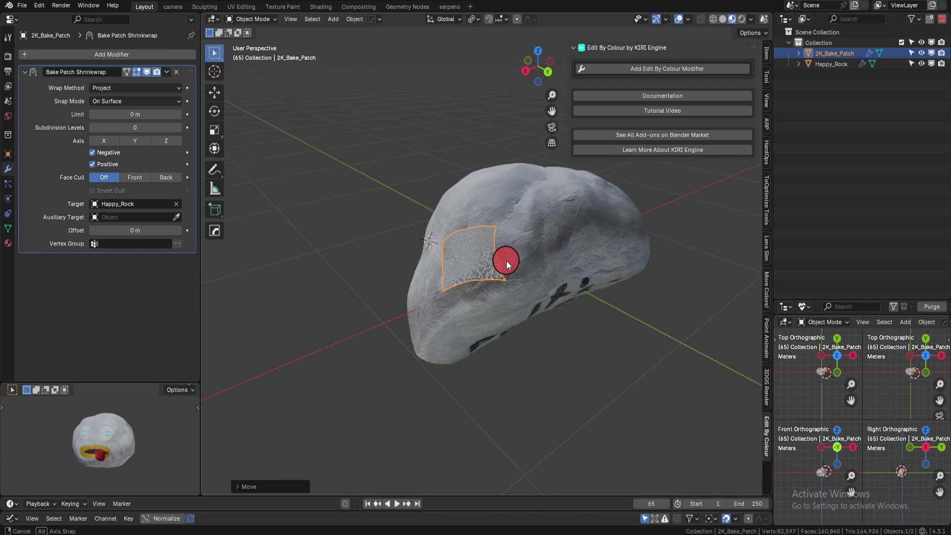
{"action": "key", "text": "g"}
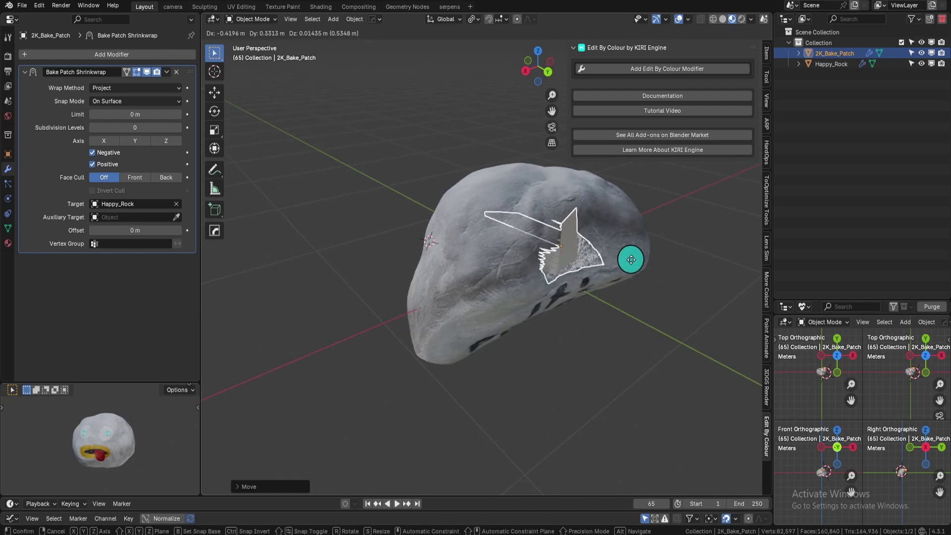
{"action": "left_click", "coordinate": [626, 260]}
{"action": "key", "text": "ctrl+z"}
{"action": "key", "text": "ctrl+z"}
- Reposition the 2K bake patch over the blank area near the 3D cursor, and adjust its rotation and scale
{"action": "middle_click_drag", "start_coordinate": [546, 287], "coordinate": [565, 309]}
{"action": "scroll", "coordinate": [598, 303], "scroll_direction": "up", "scroll_amount": 6}
{"action": "key", "text": "g"}
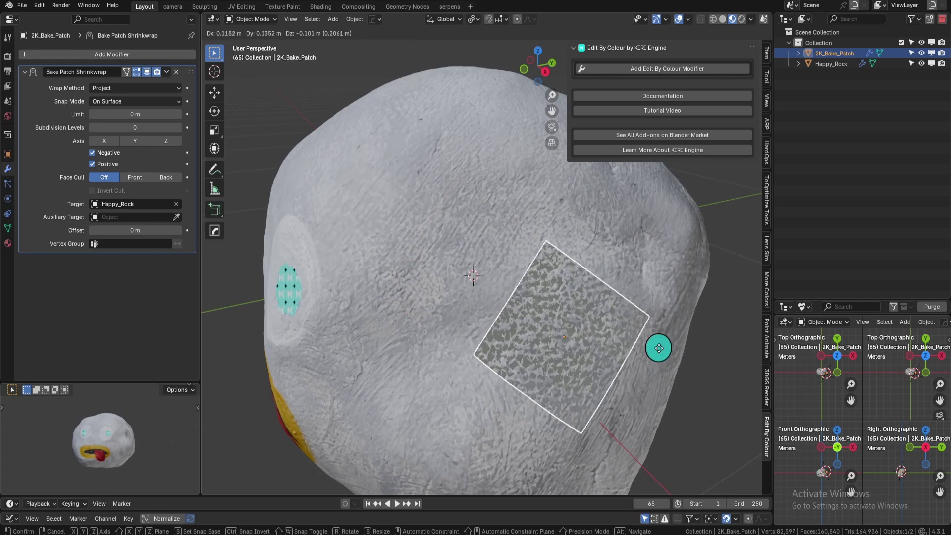
{"action": "left_click", "coordinate": [575, 284]}
{"action": "key", "text": "r"}
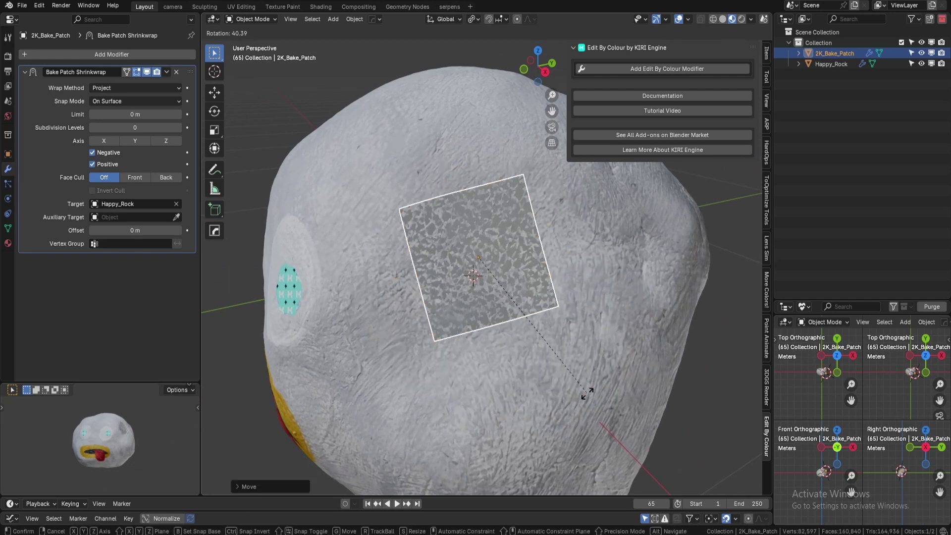
{"action": "key", "text": "s"}
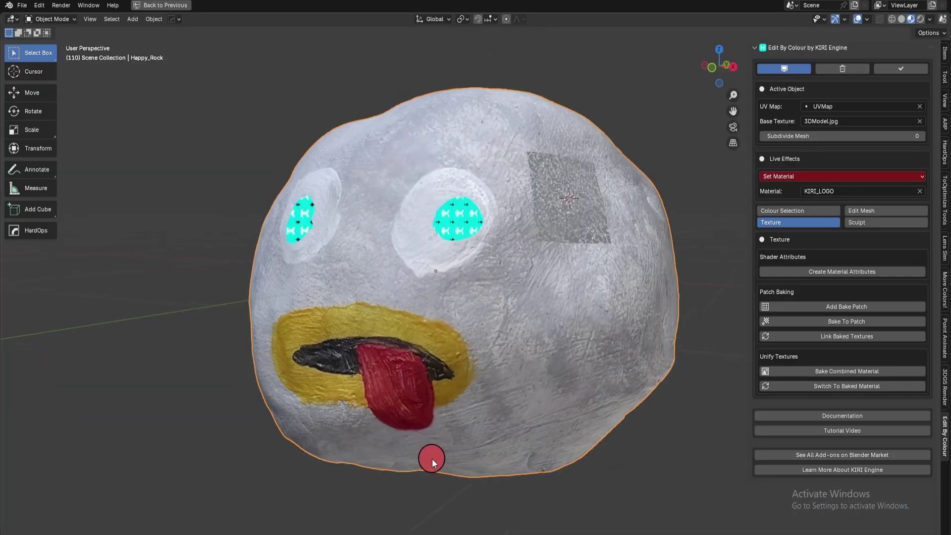
- Select the 1K bake patch beside the eye and try moving it over the rock's side
{"action": "middle_click_drag", "start_coordinate": [432, 459], "coordinate": [415, 470]}
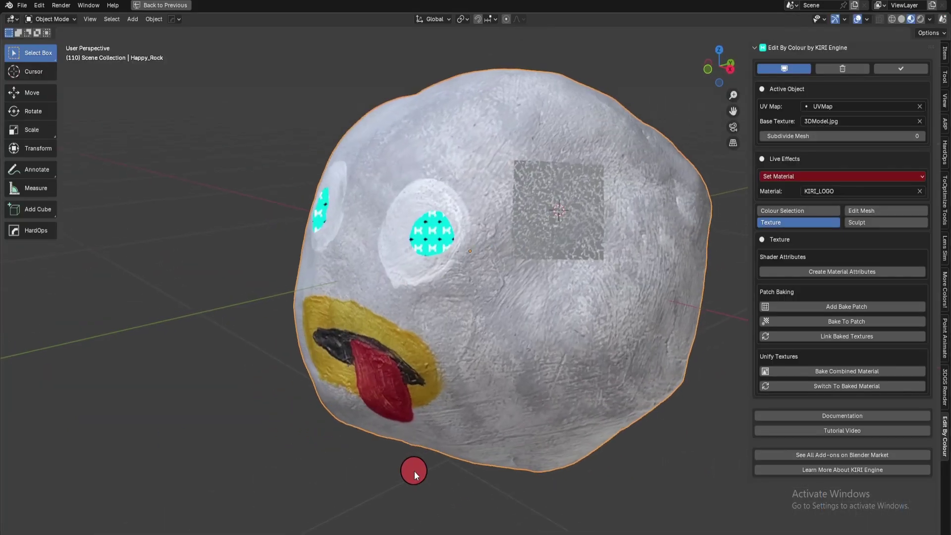
{"action": "left_click", "coordinate": [540, 224]}
{"action": "key", "text": "g"}
{"action": "left_click", "coordinate": [569, 338]}
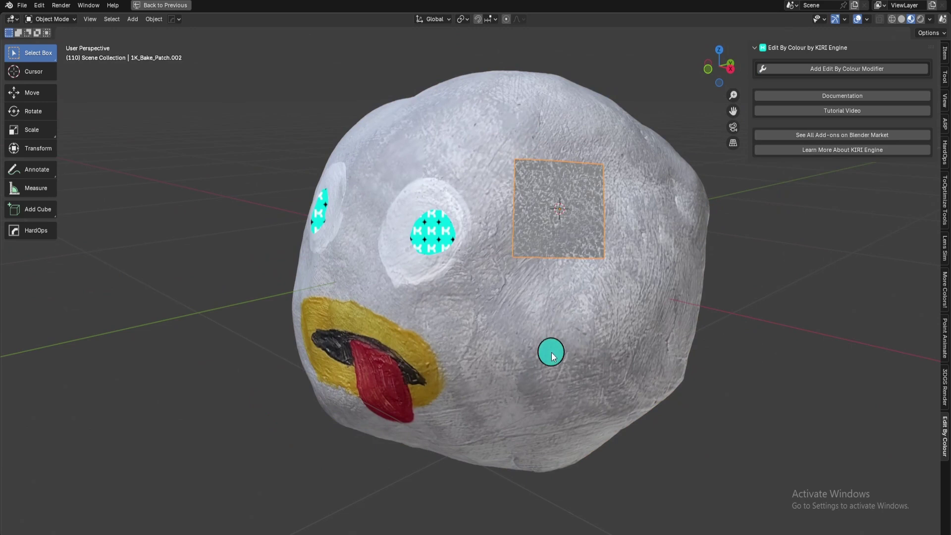
- Start a patch bake from the rock onto the 1K patch, with GPU Compute as the bake device
{"action": "left_click", "coordinate": [551, 355]}
{"action": "mouse_move", "coordinate": [547, 355]}
{"action": "middle_mouse_down"}
{"action": "mouse_move", "coordinate": [581, 345]}
{"action": "mouse_move", "coordinate": [553, 363]}
{"action": "middle_mouse_up"}
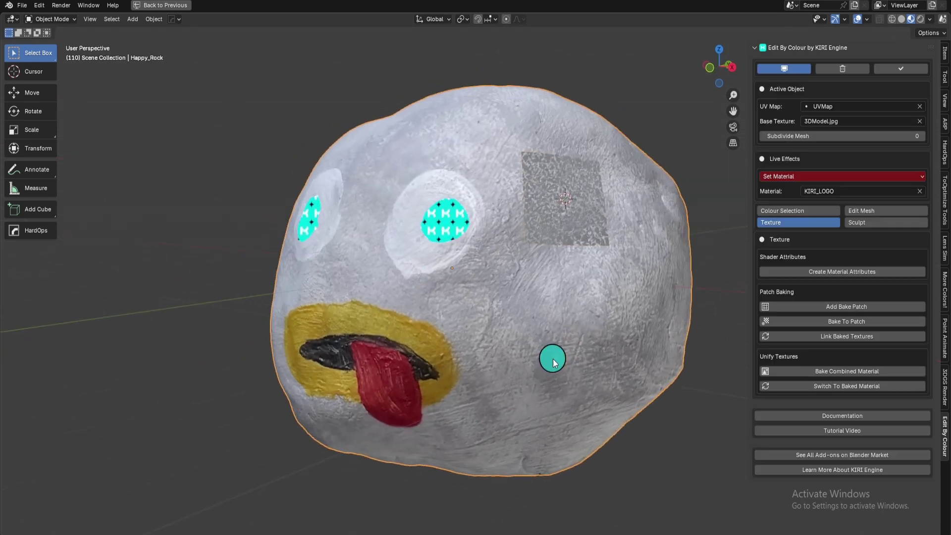
{"action": "left_click", "coordinate": [902, 322]}
{"action": "left_click_drag", "start_coordinate": [902, 321], "coordinate": [441, 143]}
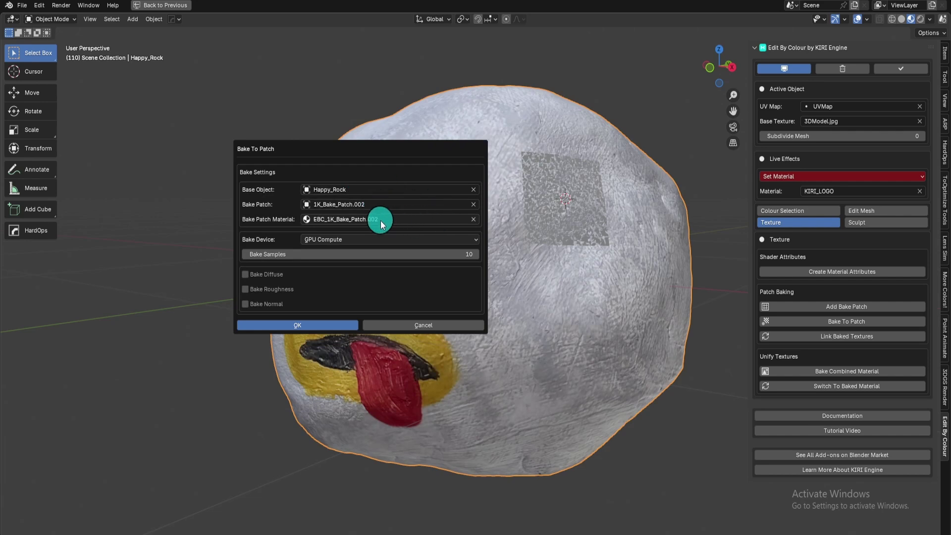
{"action": "key", "text": "ctrl+space"}
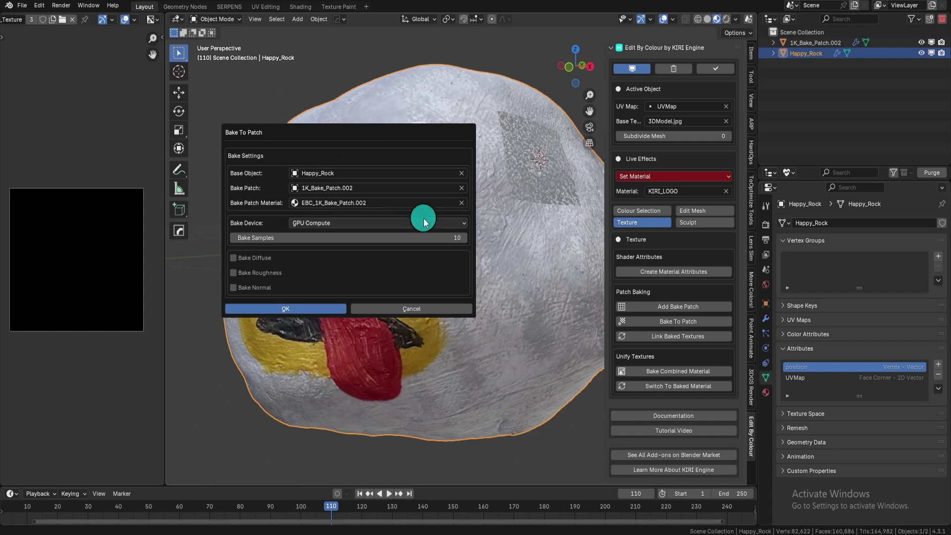
{"action": "left_click", "coordinate": [390, 226]}
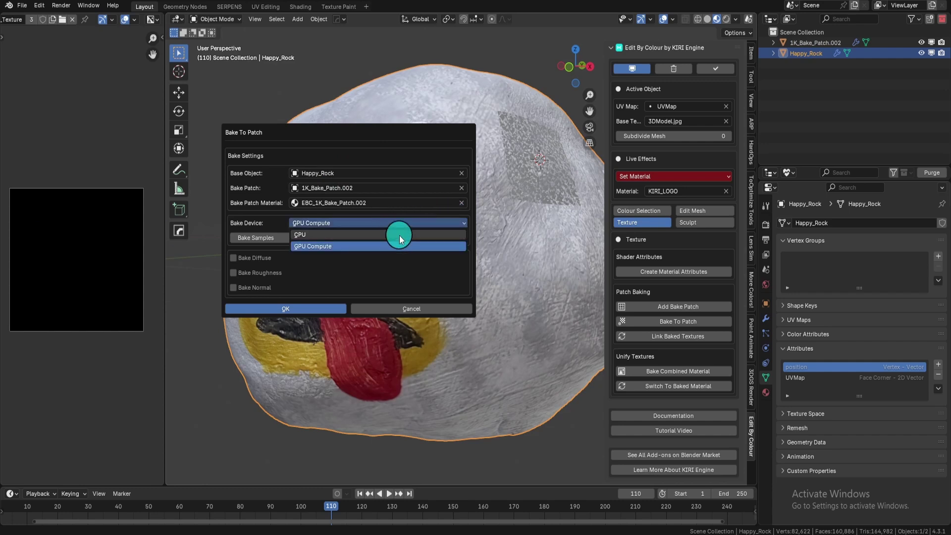
{"action": "left_click", "coordinate": [400, 246]}
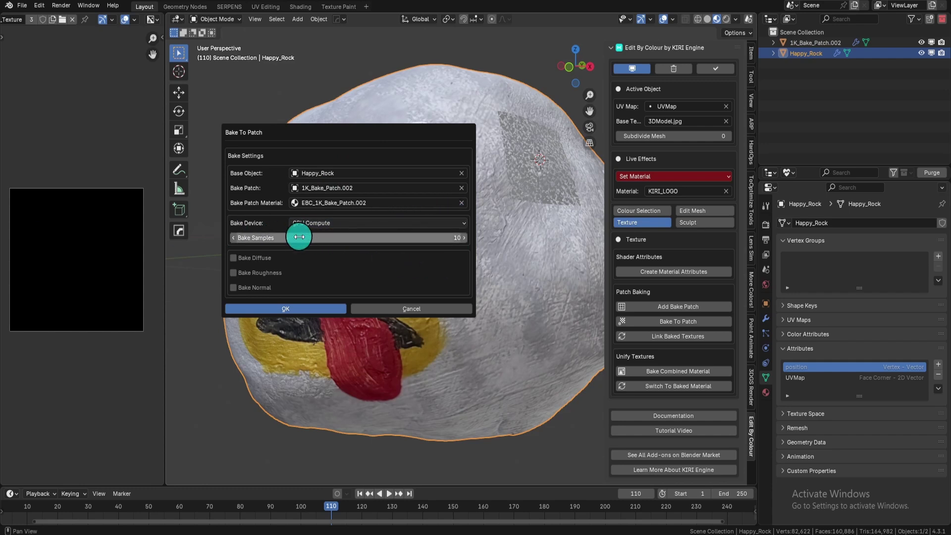
- Set the bake samples to 10 and bake the diffuse, roughness and normal maps to the 1K patch
{"action": "left_click", "coordinate": [325, 236]}
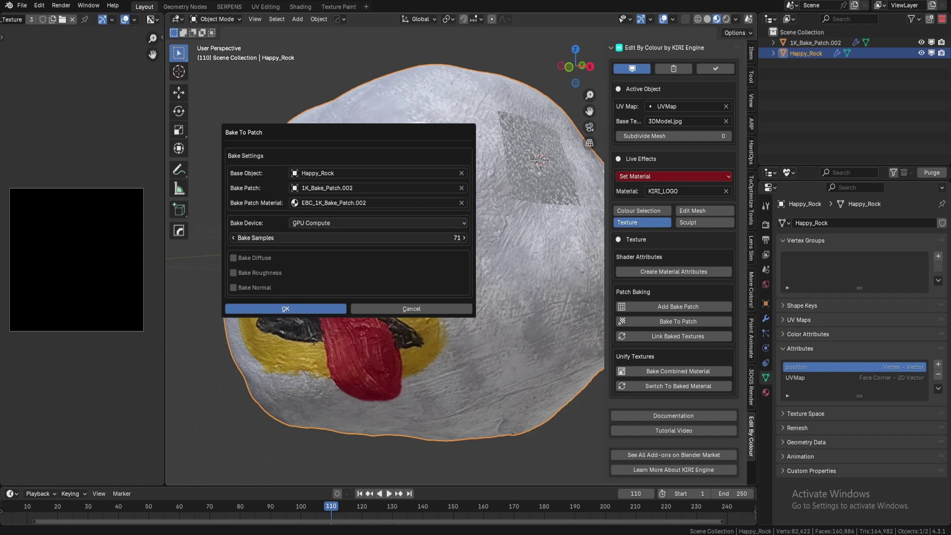
{"action": "left_click_drag", "start_coordinate": [364, 238], "coordinate": [331, 238]}
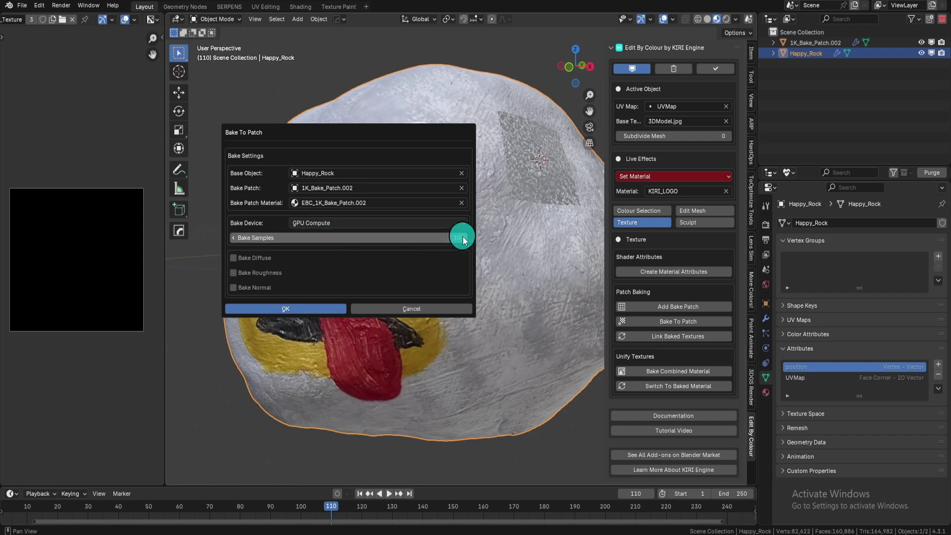
{"action": "left_click", "coordinate": [265, 258]}
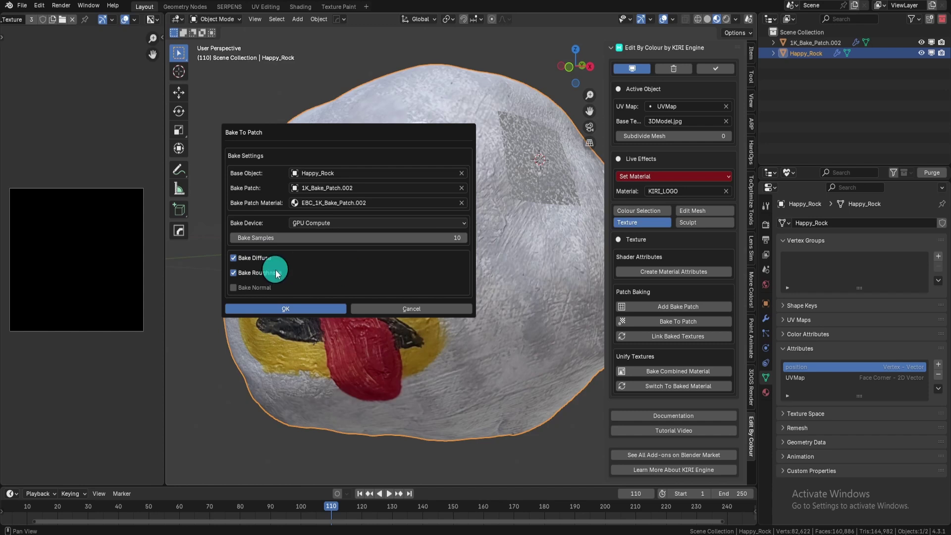
{"action": "left_click", "coordinate": [266, 273]}
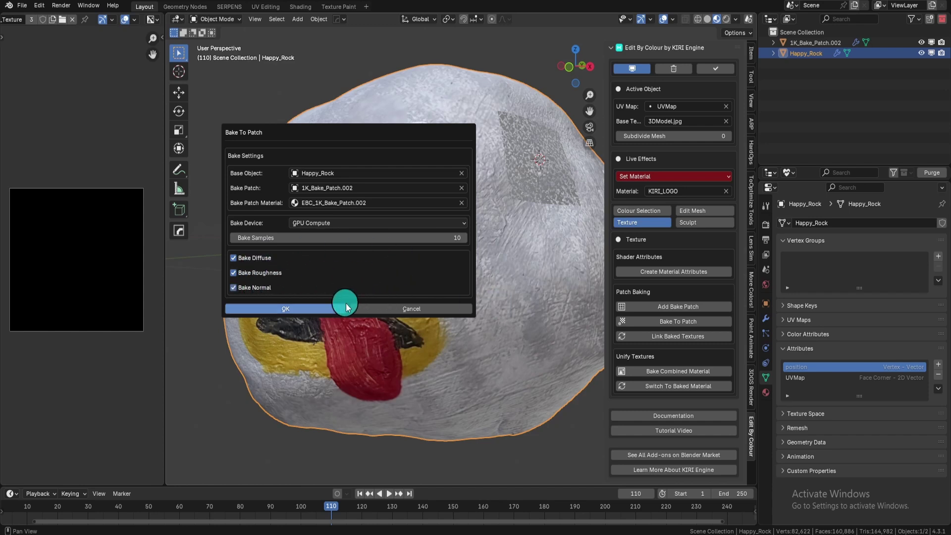
{"action": "left_click", "coordinate": [302, 308]}
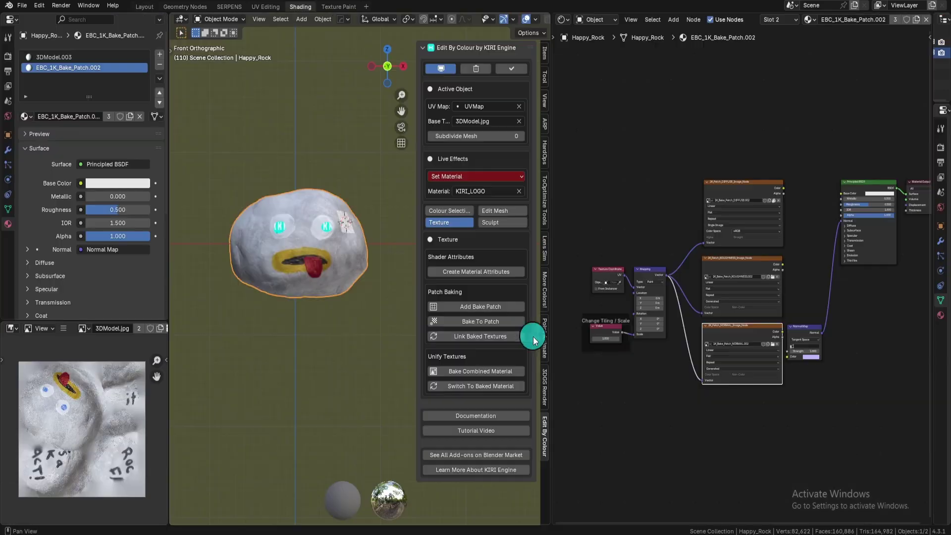
- Link the baked diffuse, roughness and normal textures into the 1K bake patch's material
{"action": "left_click", "coordinate": [525, 337]}
{"action": "left_click_drag", "start_coordinate": [534, 319], "coordinate": [476, 102]}
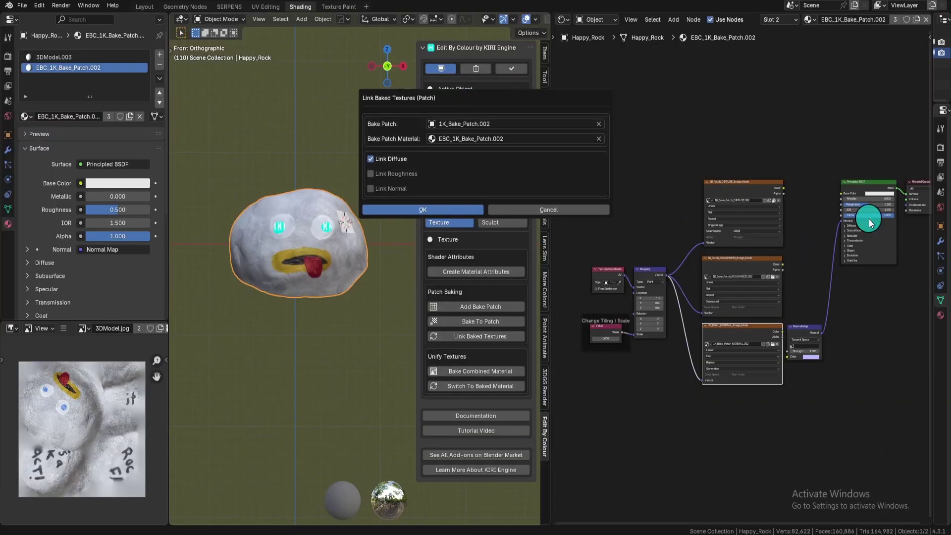
{"action": "left_click", "coordinate": [385, 177]}
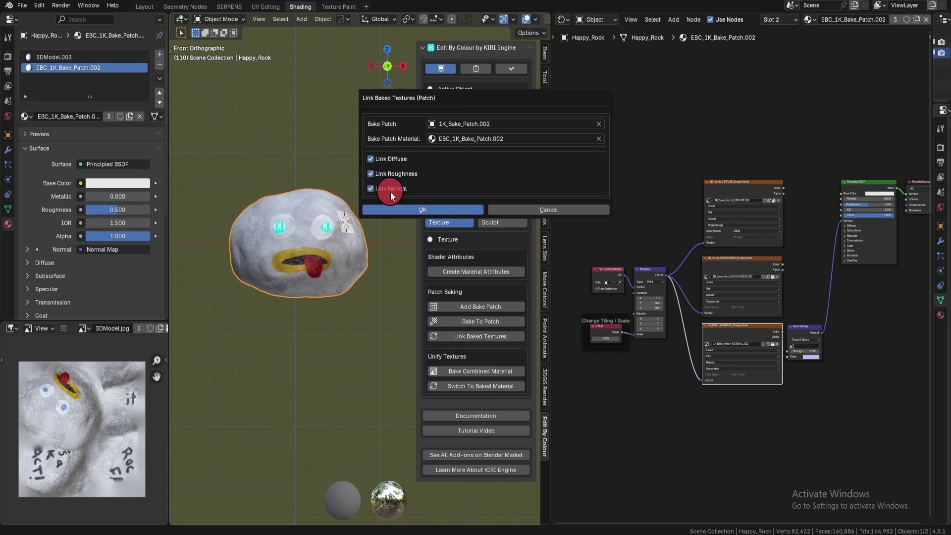
{"action": "left_click", "coordinate": [449, 212]}
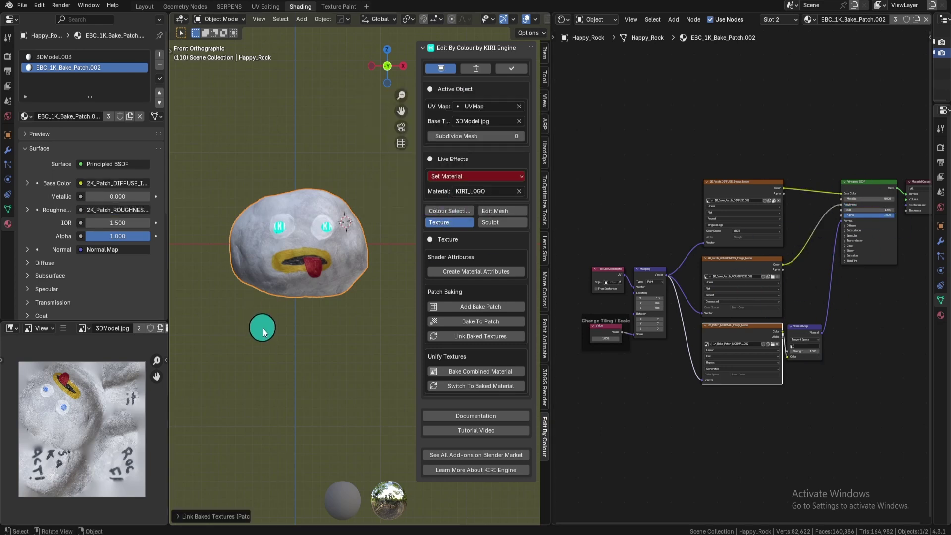
- Examine how the textured 1K bake patch blends with the rock's surface beside the eye
{"action": "key", "text": "ctrl+space"}
{"action": "middle_click_drag", "start_coordinate": [463, 314], "coordinate": [420, 321]}
{"action": "middle_click_drag", "start_coordinate": [420, 321], "coordinate": [433, 405], "text": "shift"}
{"action": "scroll", "coordinate": [441, 397], "scroll_direction": "up", "scroll_amount": 5}
{"action": "middle_click_drag", "start_coordinate": [485, 372], "coordinate": [568, 312], "text": "shift"}
{"action": "left_click", "coordinate": [446, 214]}
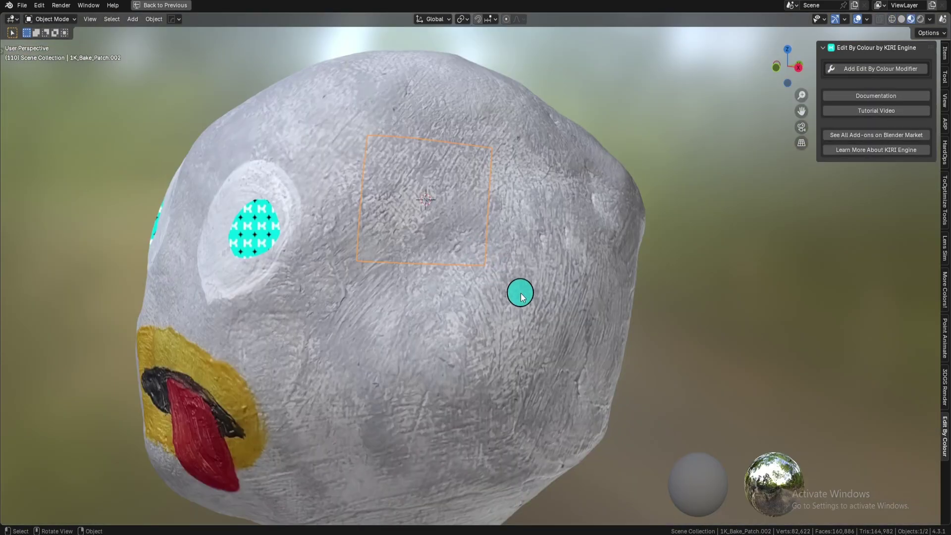
{"action": "middle_click_drag", "start_coordinate": [520, 296], "coordinate": [541, 289]}
{"action": "scroll", "coordinate": [533, 310], "scroll_direction": "down", "scroll_amount": 4}
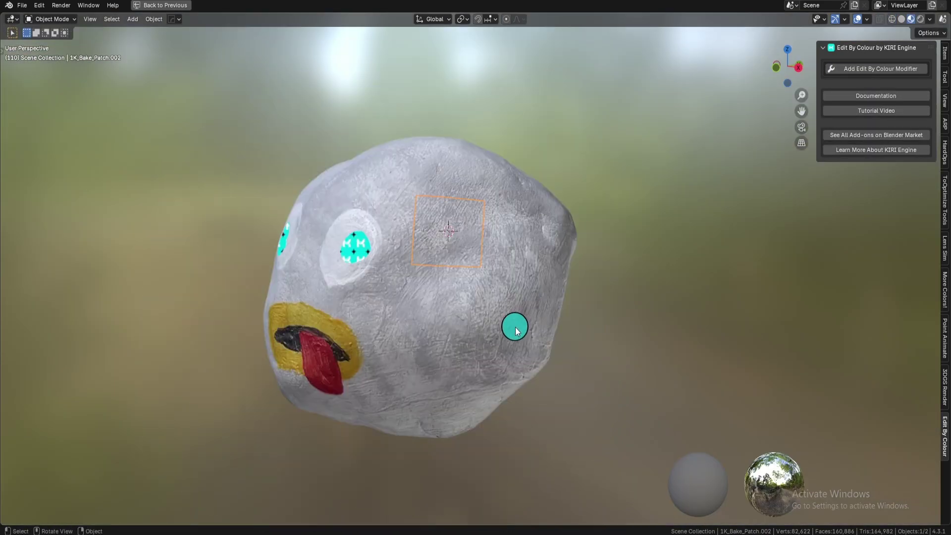
{"action": "mouse_move", "coordinate": [515, 327]}
{"action": "middle_mouse_down"}
{"action": "mouse_move", "coordinate": [584, 318]}
{"action": "mouse_move", "coordinate": [609, 341]}
{"action": "middle_mouse_up"}
{"action": "middle_click_drag", "start_coordinate": [609, 341], "coordinate": [581, 347]}
{"action": "key", "text": "ctrl+space"}
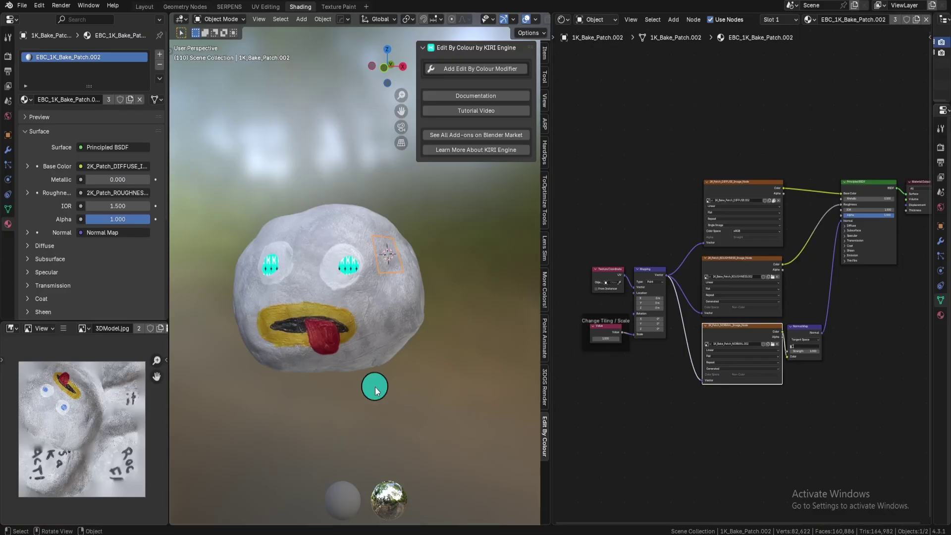
- Examine the baked diffuse image of the 1K patch in an enlarged image view
{"action": "key", "text": "ctrl+space"}
{"action": "scroll", "coordinate": [347, 277], "scroll_direction": "up", "scroll_amount": 5}
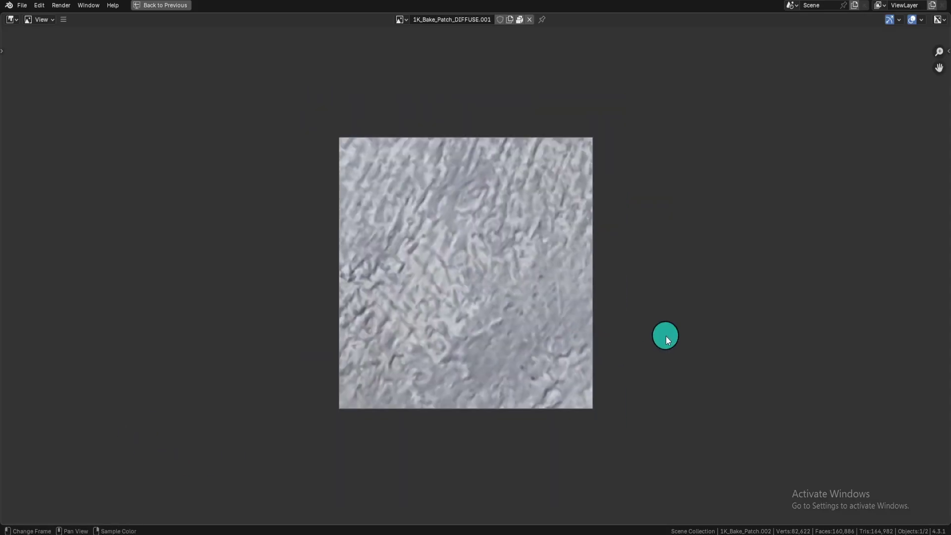
{"action": "key", "text": "ctrl+space"}
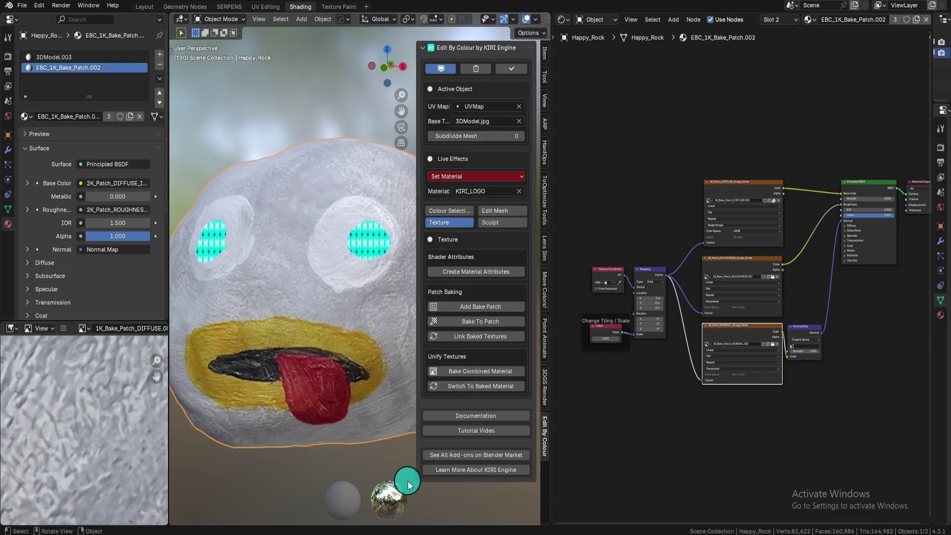
- Assign the EBC_1K_Bake_Patch.002 material to the rock's Set Material live effect, covering the pupils
{"action": "left_click", "coordinate": [497, 190]}
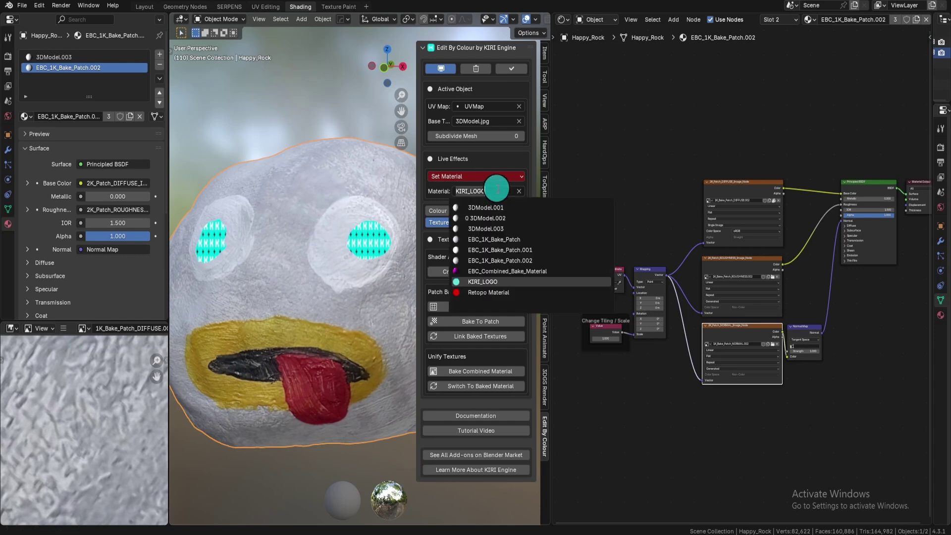
{"action": "left_click", "coordinate": [557, 263]}
{"action": "scroll", "coordinate": [346, 312], "scroll_direction": "up", "scroll_amount": 8}
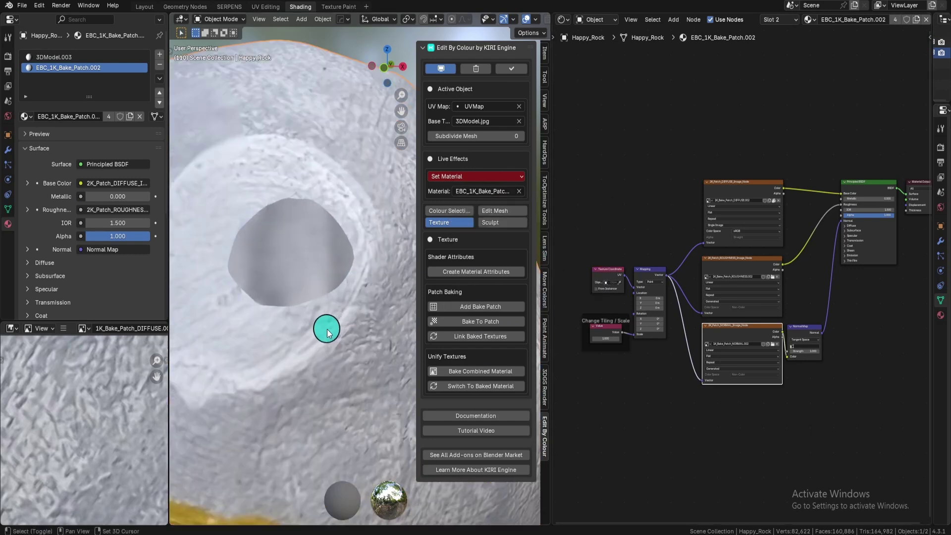
{"action": "middle_click_drag", "start_coordinate": [327, 333], "coordinate": [344, 331], "text": "shift"}
- Set the Change Tiling / Scale value of the patch material to 8.5 to refine the texture on the pupils
{"action": "scroll", "coordinate": [628, 426], "scroll_direction": "up", "scroll_amount": 6}
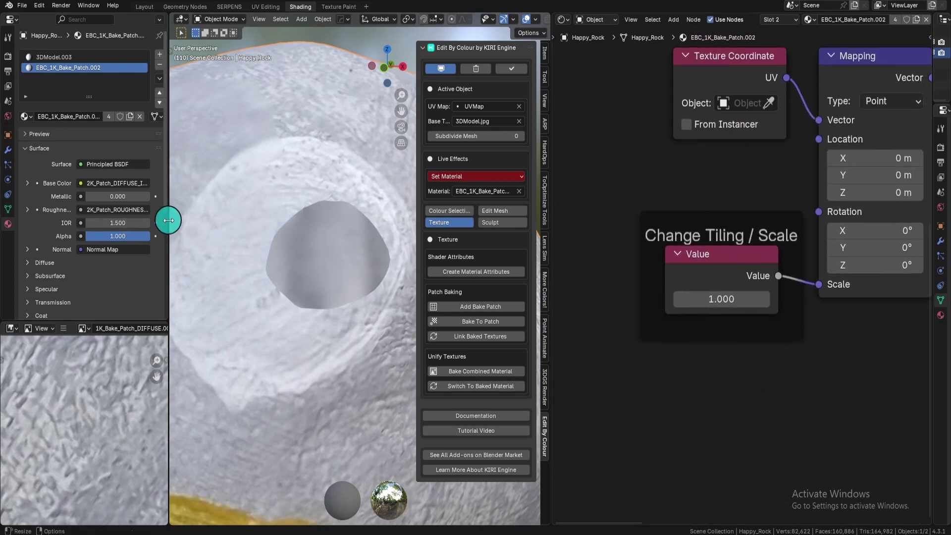
{"action": "left_click_drag", "start_coordinate": [170, 218], "coordinate": [16, 218]}
{"action": "scroll", "coordinate": [223, 311], "scroll_direction": "down", "scroll_amount": 8}
{"action": "scroll", "coordinate": [223, 311], "scroll_direction": "up", "scroll_amount": 5}
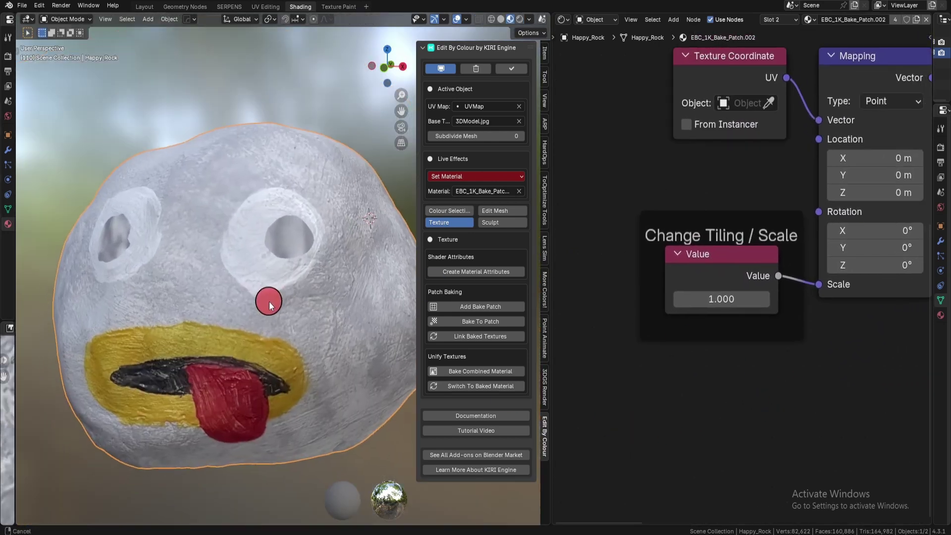
{"action": "left_click_drag", "start_coordinate": [717, 300], "coordinate": [867, 300]}
{"action": "left_click_drag", "start_coordinate": [722, 298], "coordinate": [732, 299]}
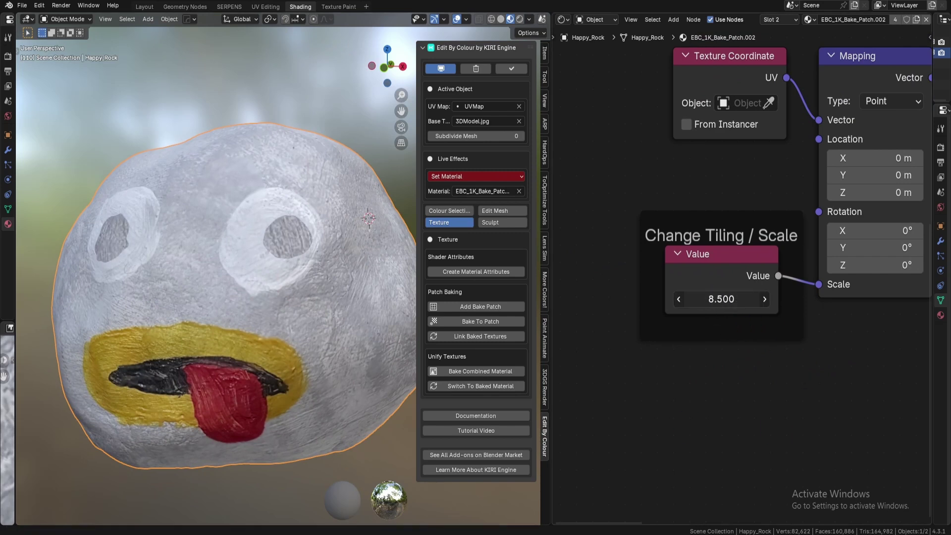
{"action": "left_click", "coordinate": [325, 267]}
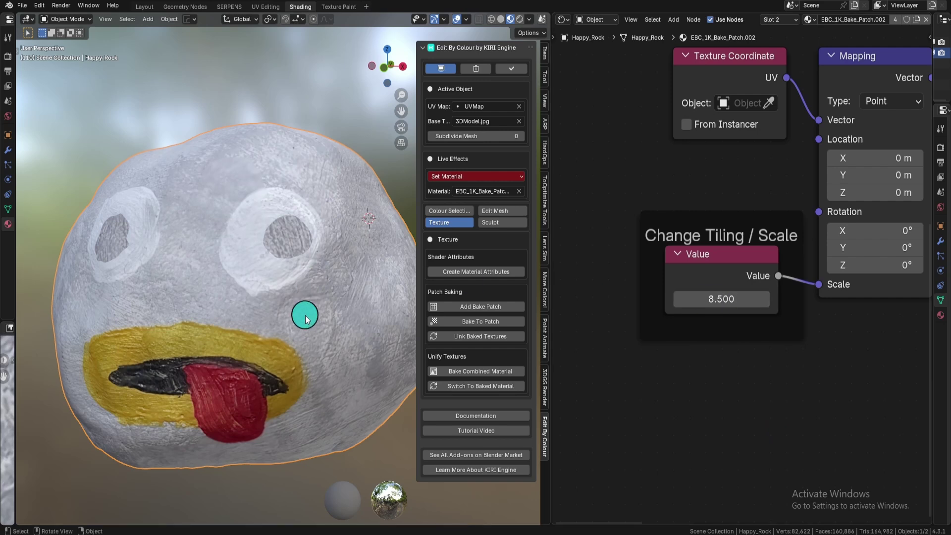
{"action": "key", "text": "ctrl+space"}
{"action": "scroll", "coordinate": [653, 434], "scroll_direction": "down", "scroll_amount": 4}
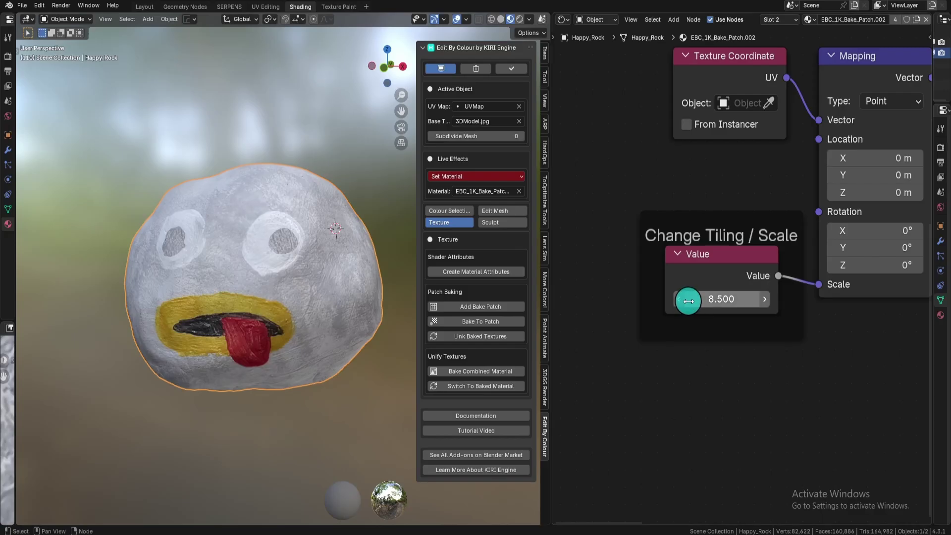
- Bake the set material and original into a combined material at 4K, including the diffuse, roughness and normal maps
{"action": "scroll", "coordinate": [688, 301], "scroll_direction": "down", "scroll_amount": 6}
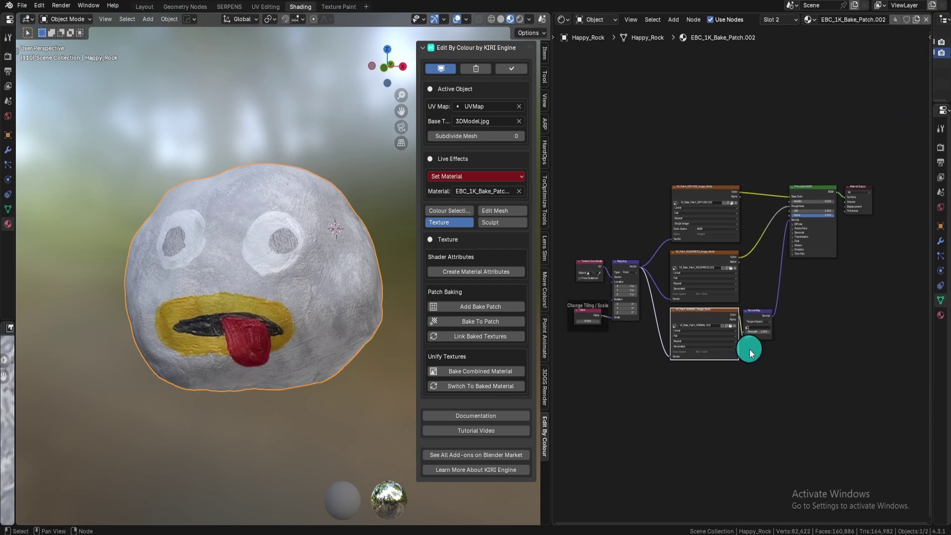
{"action": "left_click", "coordinate": [516, 371]}
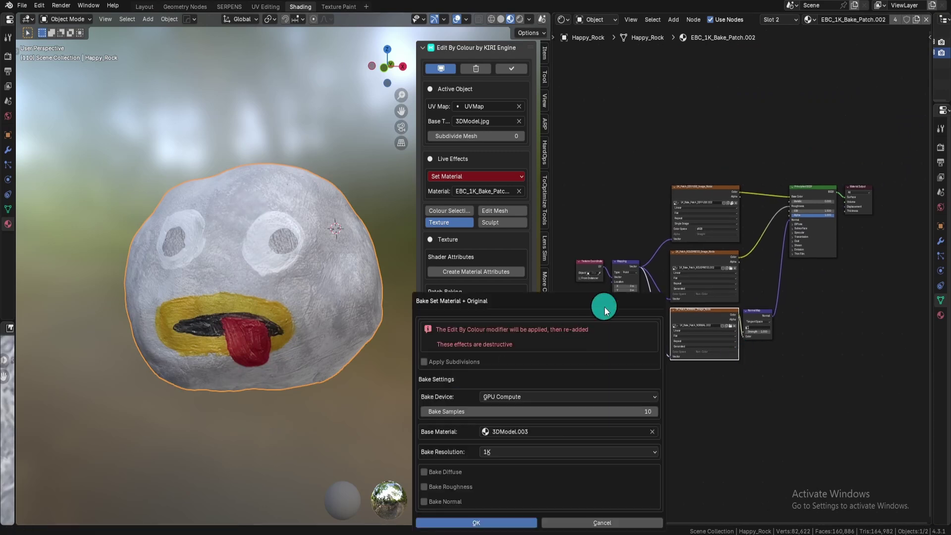
{"action": "left_click_drag", "start_coordinate": [612, 299], "coordinate": [331, 153]}
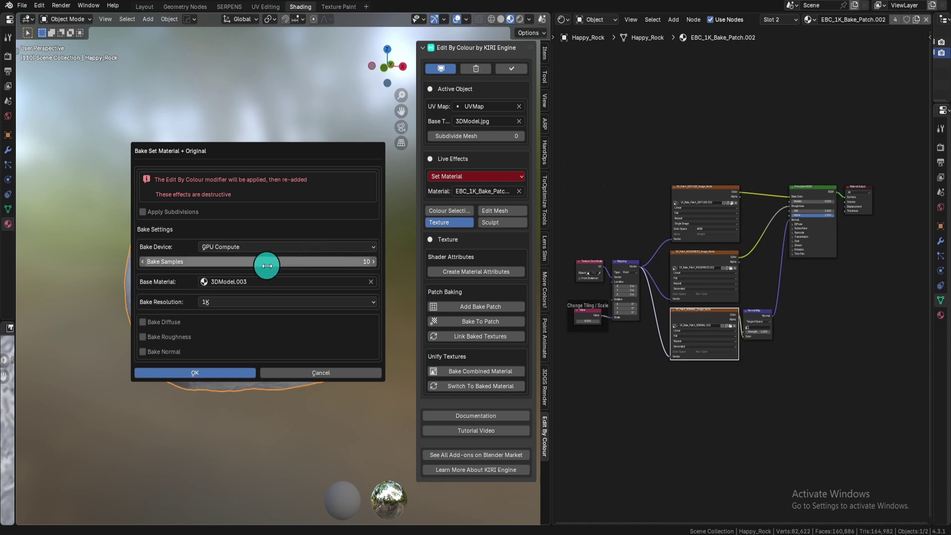
{"action": "left_click", "coordinate": [328, 302]}
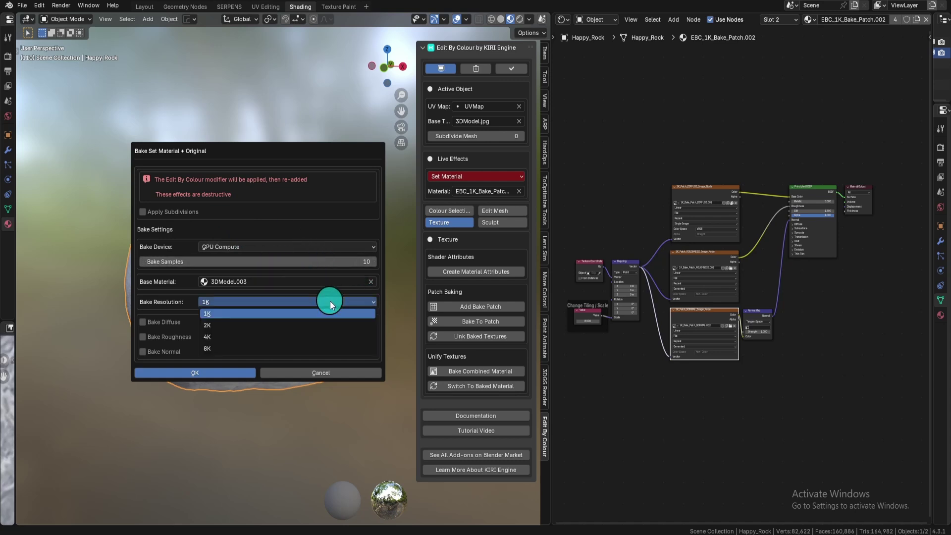
{"action": "left_click", "coordinate": [314, 338]}
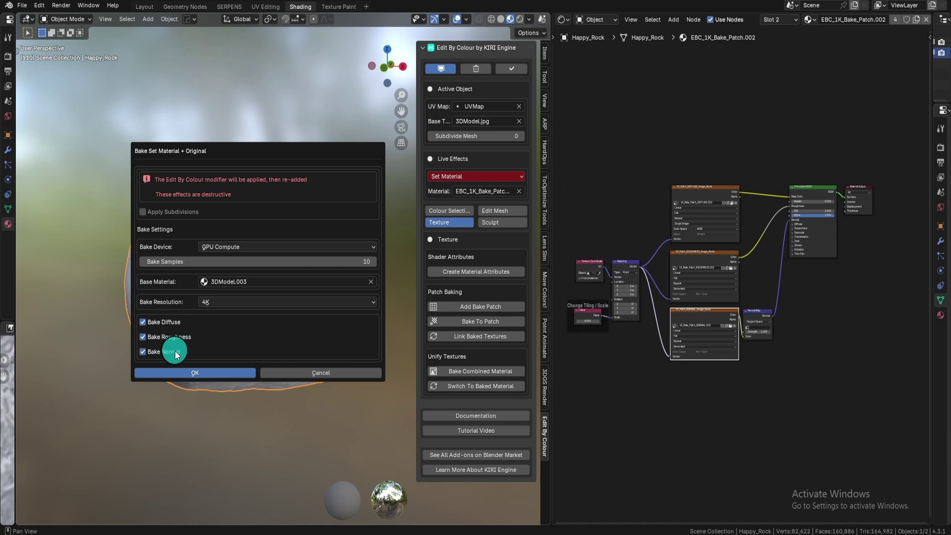
{"action": "left_click", "coordinate": [220, 374]}
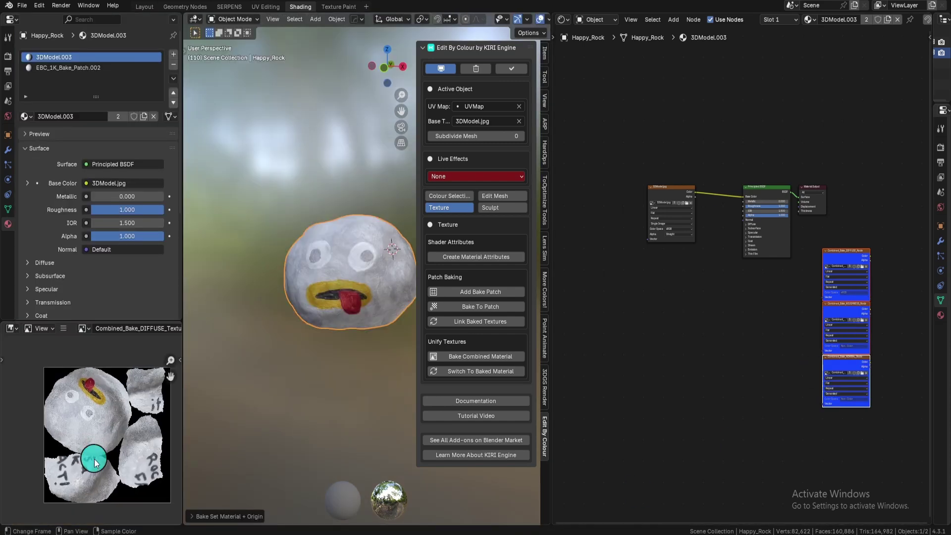
- Examine the pupils and the full layout of the combined baked diffuse texture
{"action": "scroll", "coordinate": [94, 459], "scroll_direction": "up", "scroll_amount": 5}
{"action": "middle_click_drag", "start_coordinate": [80, 380], "coordinate": [98, 458]}
{"action": "scroll", "coordinate": [98, 459], "scroll_direction": "up", "scroll_amount": 7}
{"action": "middle_click_drag", "start_coordinate": [97, 423], "coordinate": [106, 501]}
{"action": "scroll", "coordinate": [106, 501], "scroll_direction": "up", "scroll_amount": 4}
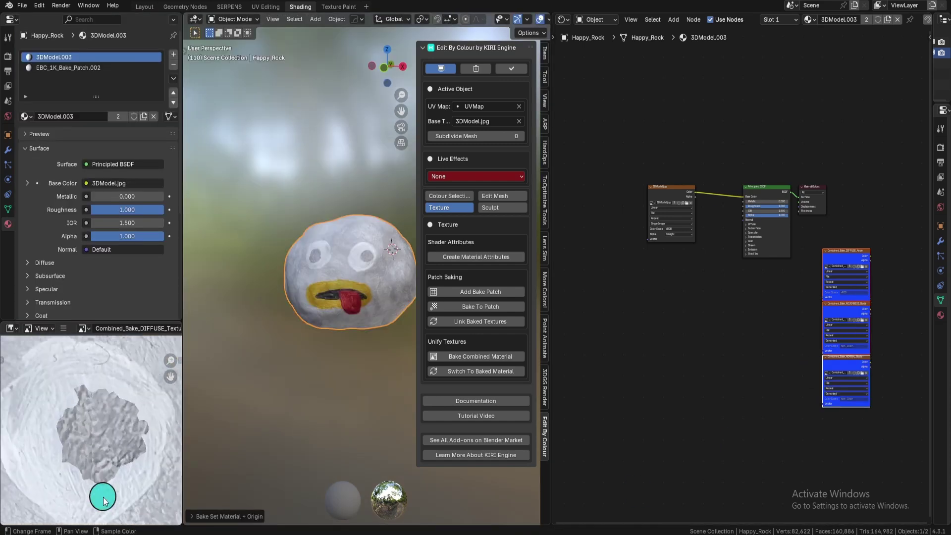
{"action": "key", "text": "ctrl+space"}
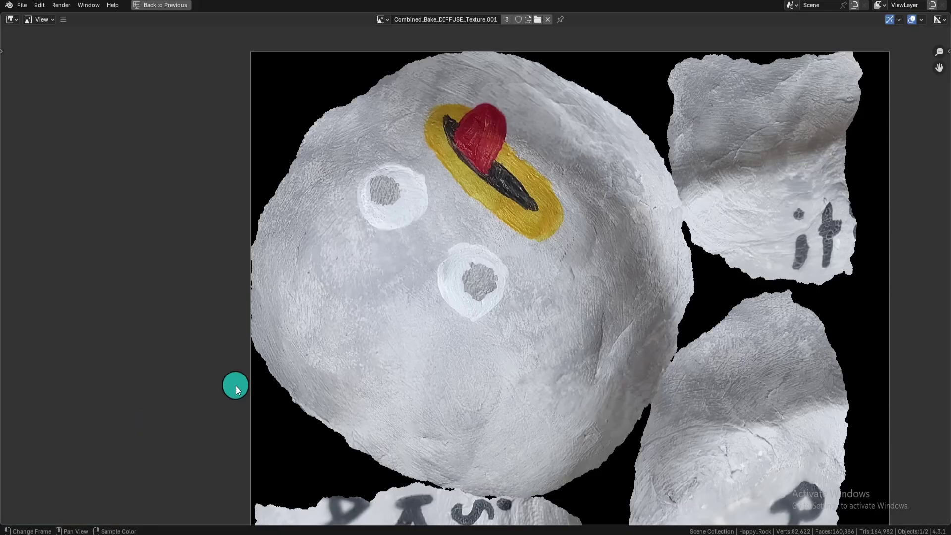
{"action": "scroll", "coordinate": [574, 392], "scroll_direction": "down", "scroll_amount": 5}
{"action": "scroll", "coordinate": [540, 399], "scroll_direction": "up", "scroll_amount": 6}
{"action": "scroll", "coordinate": [506, 303], "scroll_direction": "up", "scroll_amount": 2}
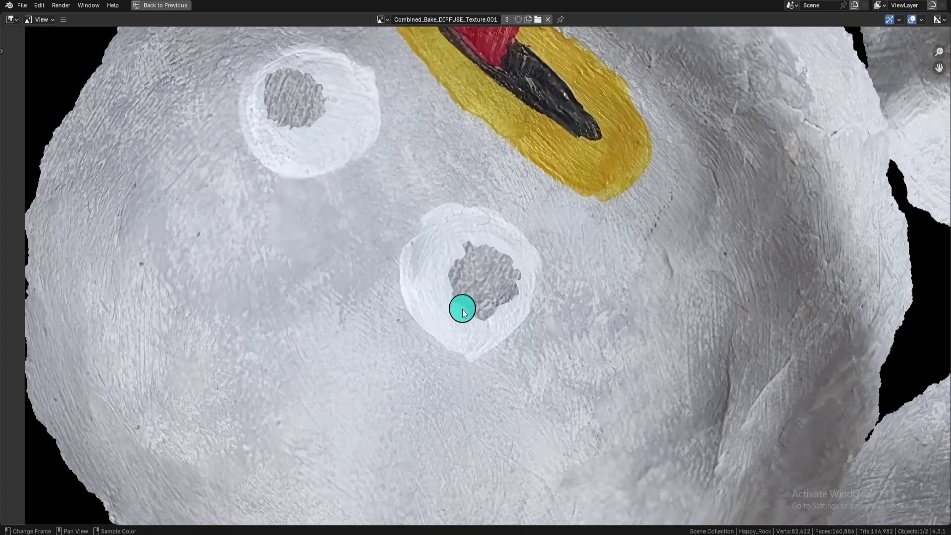
{"action": "scroll", "coordinate": [543, 312], "scroll_direction": "down", "scroll_amount": 7}
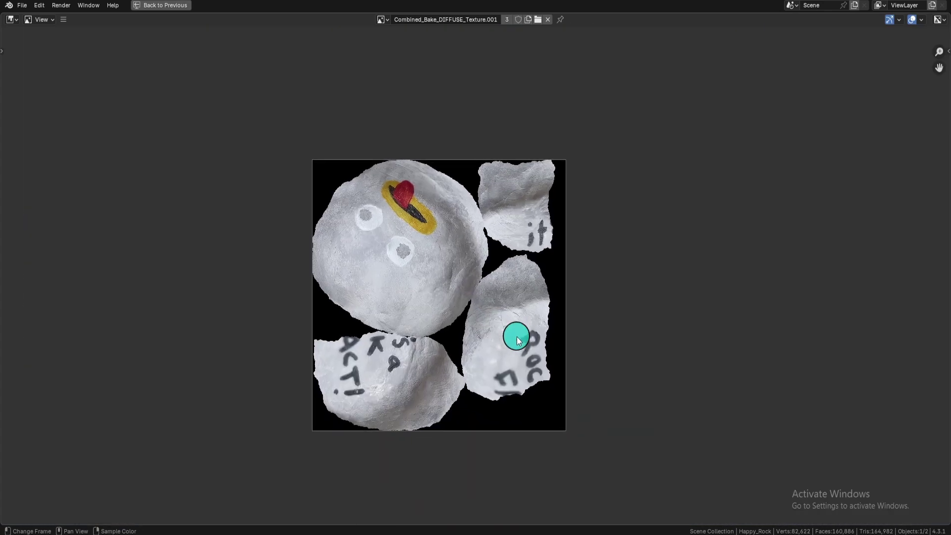
- Switch the whole rock to the EBC_Combined_Bake_Material with its baked diffuse, roughness and normal textures
{"action": "scroll", "coordinate": [516, 347], "scroll_direction": "up", "scroll_amount": 2}
{"action": "key", "text": "ctrl+space"}
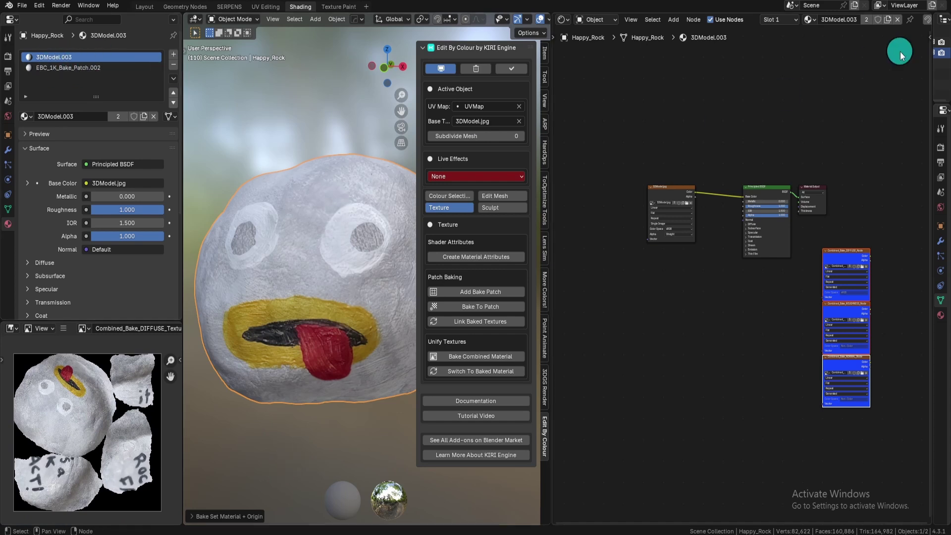
{"action": "left_click", "coordinate": [506, 372]}
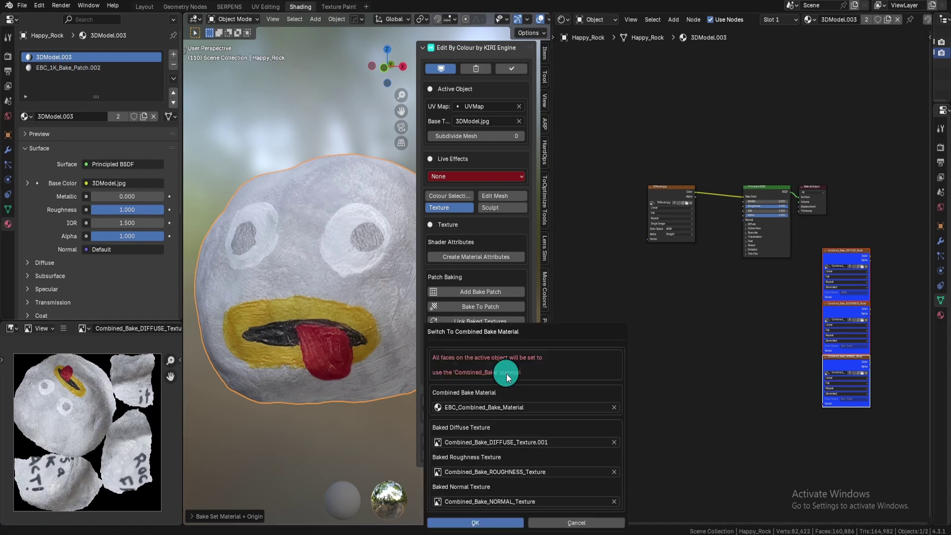
{"action": "left_click_drag", "start_coordinate": [535, 331], "coordinate": [683, 93]}
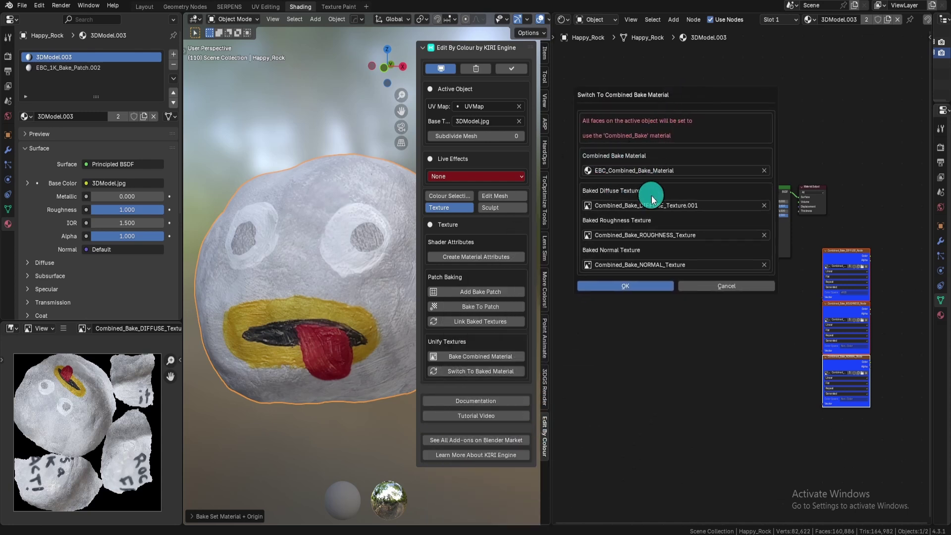
{"action": "left_click", "coordinate": [616, 170]}
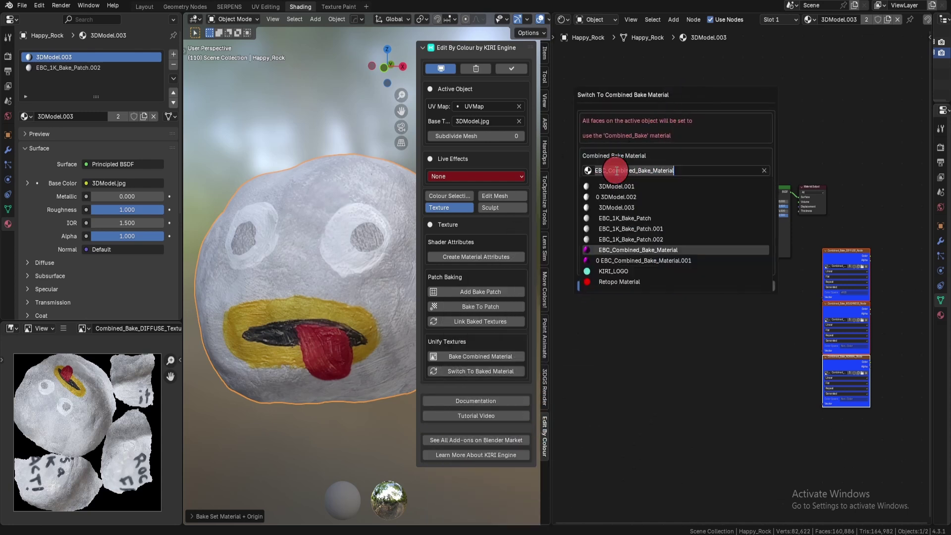
{"action": "left_click", "coordinate": [709, 136]}
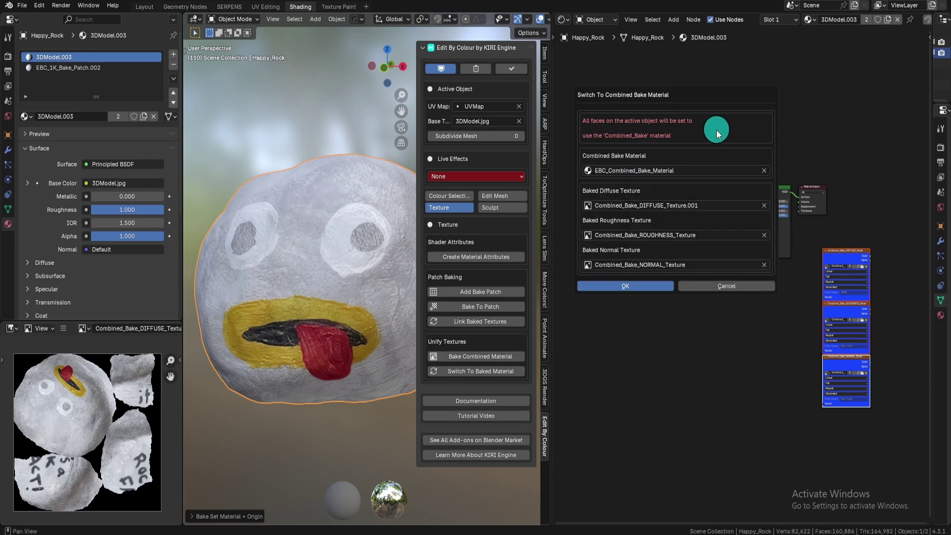
{"action": "left_click", "coordinate": [646, 287]}
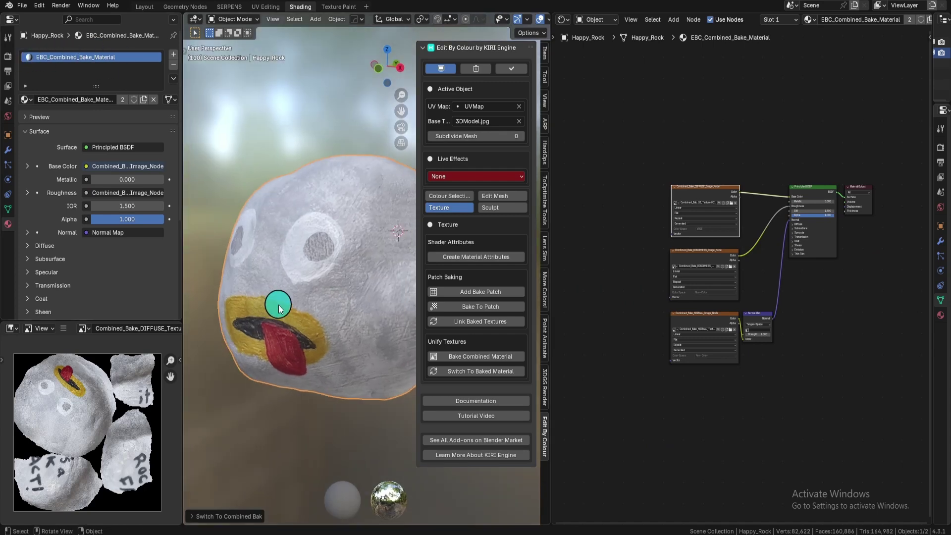
- Select the bake patch plane hidden inside the rock using the see-through wireframe display, and delete it
{"action": "key", "text": "ctrl+space"}
{"action": "key", "text": "shift+z"}
{"action": "left_click", "coordinate": [544, 252]}
{"action": "key", "text": "shift+z"}
{"action": "scroll", "coordinate": [521, 319], "scroll_direction": "down", "scroll_amount": 4}
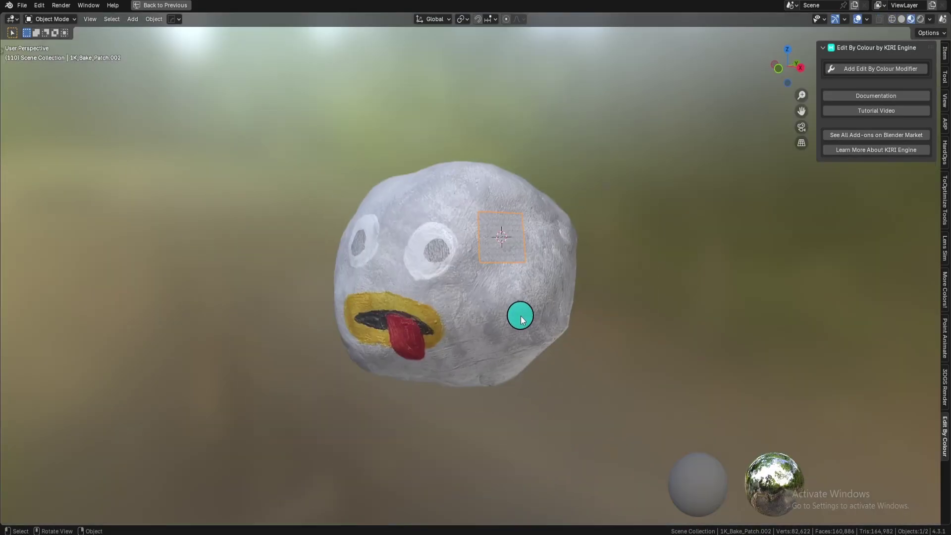
{"action": "key", "text": "g"}
{"action": "left_click", "coordinate": [605, 193]}
{"action": "key", "text": "Delete"}
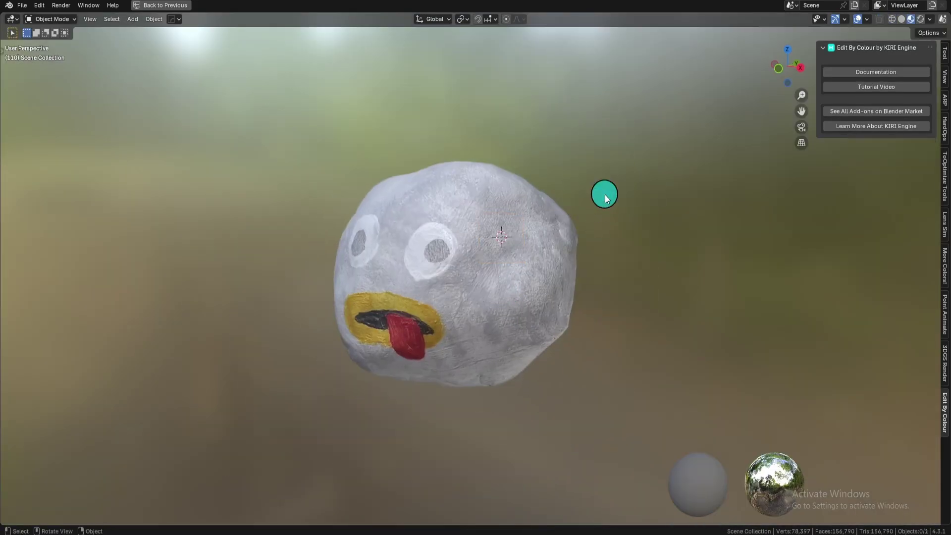
- Convert the pupils' colour selection on the rock to sculpt face sets, with Live Effects set to None
{"action": "left_click", "coordinate": [856, 223]}
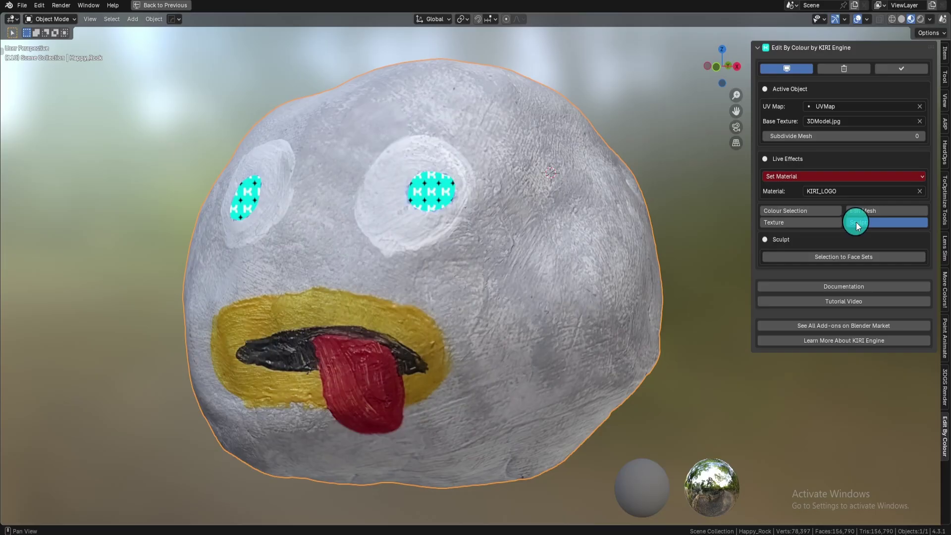
{"action": "left_click", "coordinate": [54, 20]}
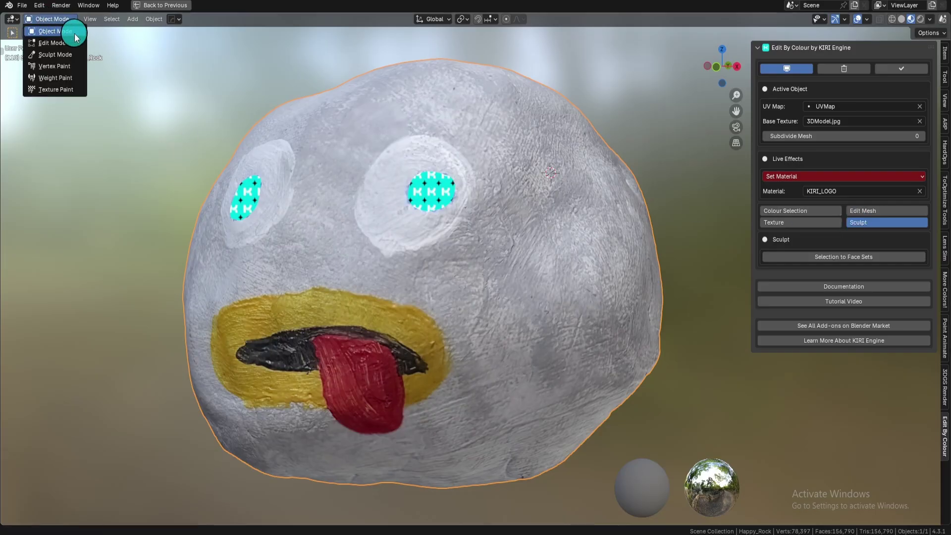
{"action": "left_click", "coordinate": [74, 34]}
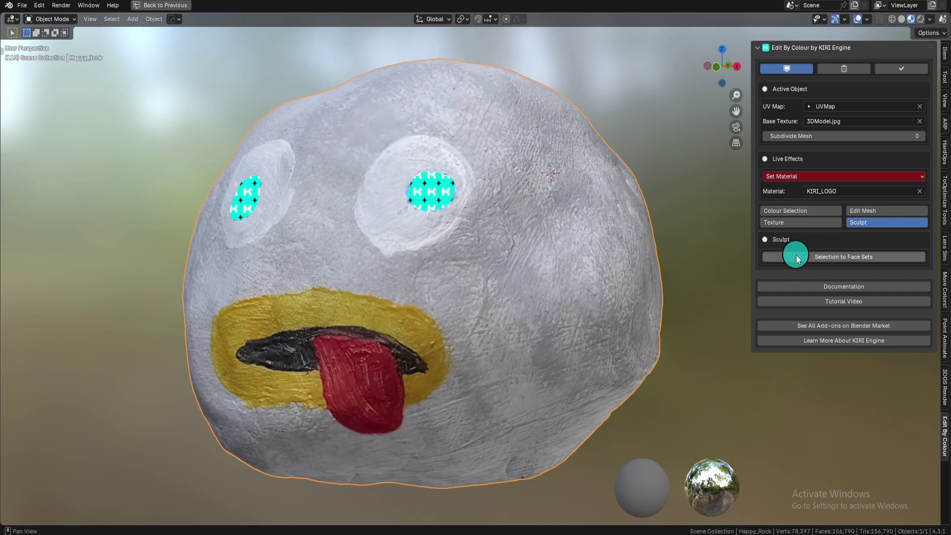
{"action": "left_click", "coordinate": [852, 258]}
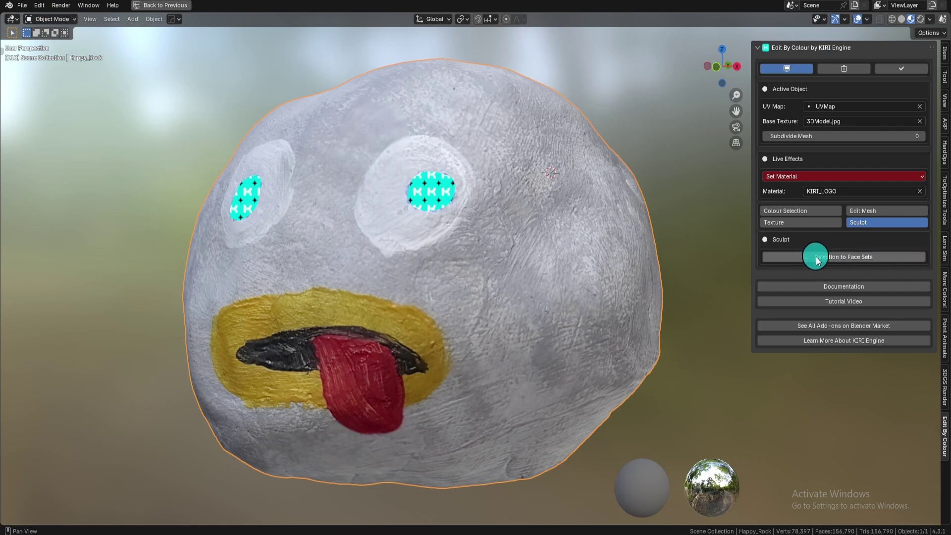
{"action": "left_click", "coordinate": [890, 261]}
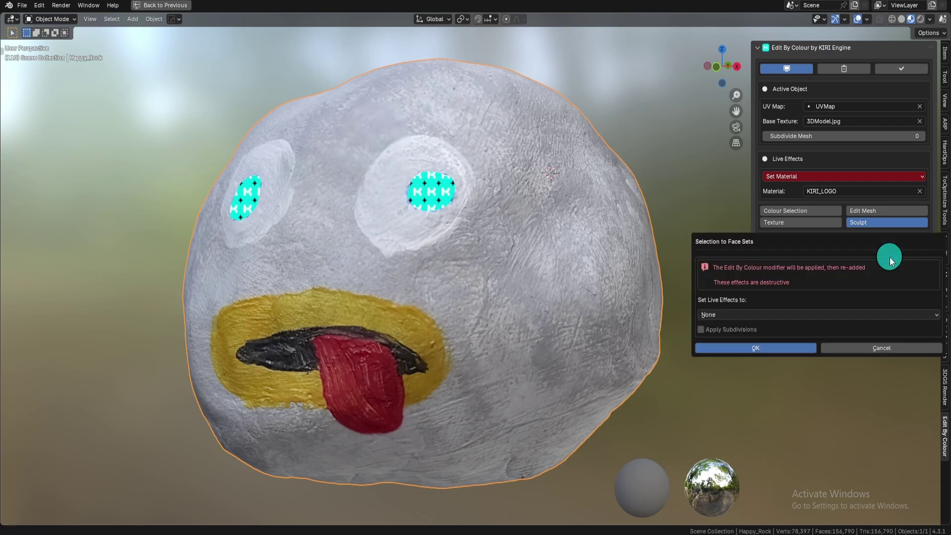
{"action": "left_click", "coordinate": [756, 348]}
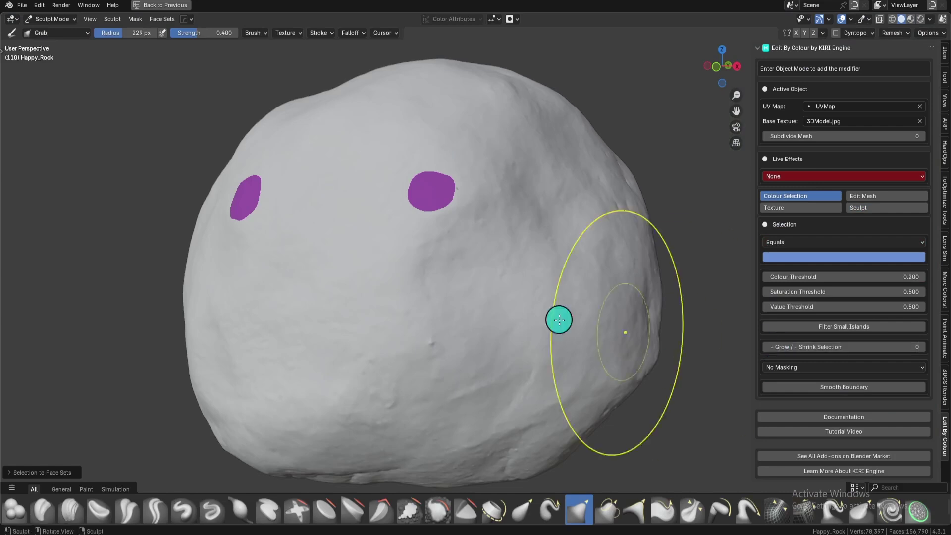
- Examine the new face sets on both pupils from several angles, in solid and material preview shading
{"action": "middle_click_drag", "start_coordinate": [556, 319], "coordinate": [409, 298]}
{"action": "key", "text": "z"}
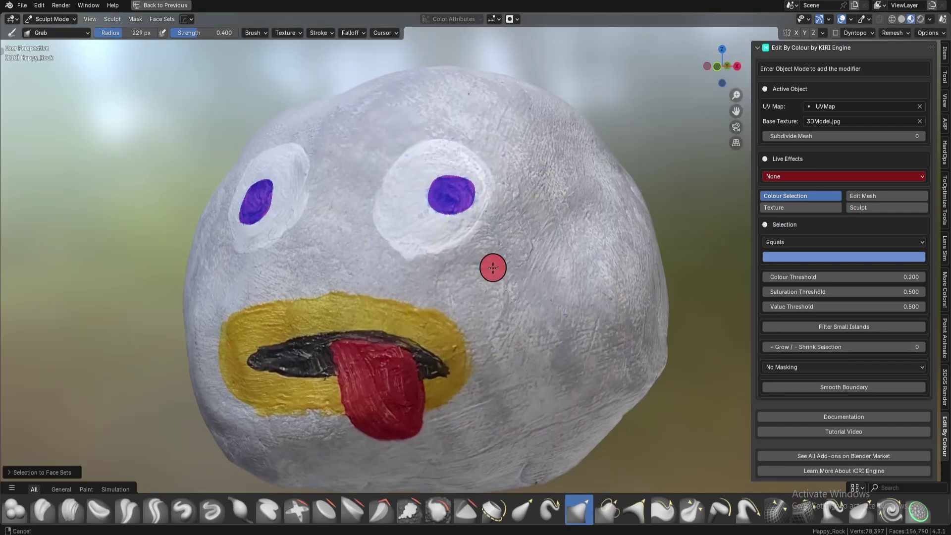
{"action": "scroll", "coordinate": [490, 317], "scroll_direction": "up", "scroll_amount": 4}
{"action": "mouse_move", "coordinate": [463, 324]}
{"action": "middle_mouse_down"}
{"action": "mouse_move", "coordinate": [511, 316]}
{"action": "mouse_move", "coordinate": [384, 329]}
{"action": "middle_mouse_up"}
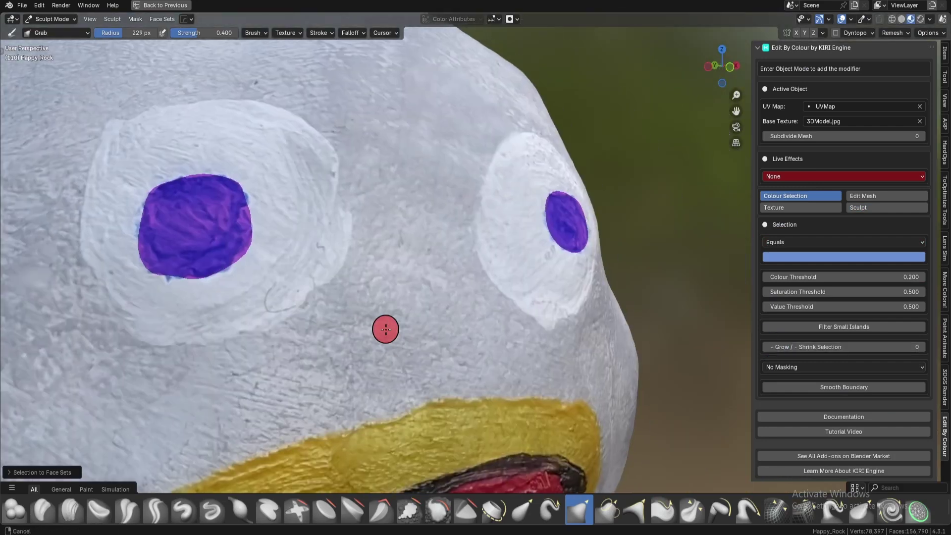
{"action": "left_click", "coordinate": [55, 19]}
{"action": "middle_click_drag", "start_coordinate": [362, 201], "coordinate": [471, 245]}
{"action": "scroll", "coordinate": [508, 279], "scroll_direction": "up", "scroll_amount": 2}
{"action": "middle_click_drag", "start_coordinate": [497, 319], "coordinate": [514, 286], "text": "shift"}
{"action": "key", "text": "z"}
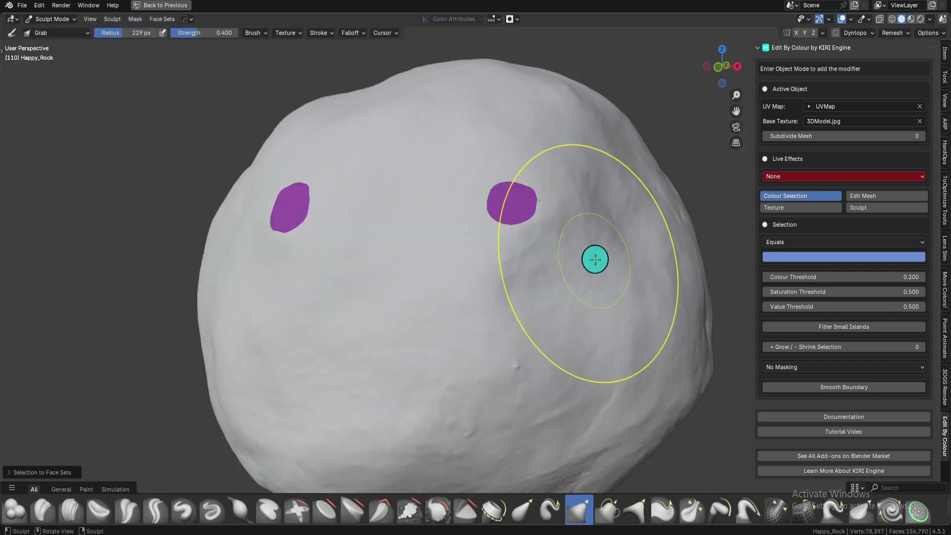
{"action": "key", "text": "z"}
{"action": "key", "text": "z"}
{"action": "key", "text": "z"}
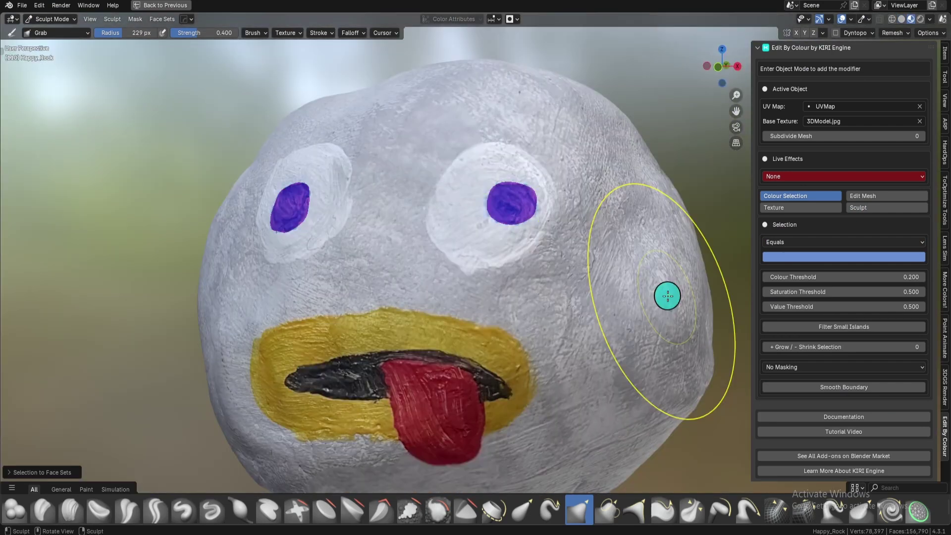
{"action": "scroll", "coordinate": [584, 342], "scroll_direction": "up", "scroll_amount": 6}
{"action": "middle_click_drag", "start_coordinate": [584, 344], "coordinate": [584, 360], "text": "shift"}
{"action": "scroll", "coordinate": [583, 359], "scroll_direction": "down", "scroll_amount": 5}
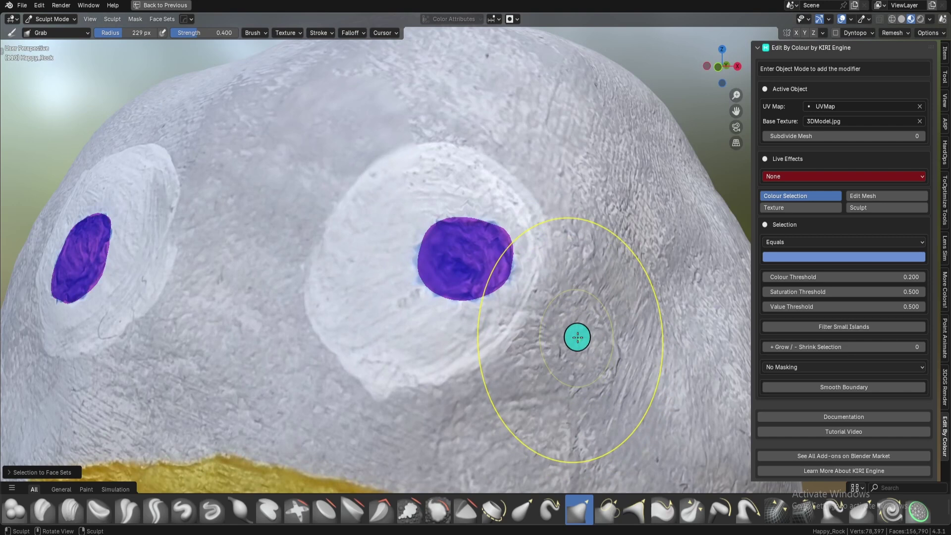
- Nudge the nearer pupil upward with the Grab brush, turn off Auto Mask By Face Sets and try another grab stroke on it
{"action": "key", "text": "f"}
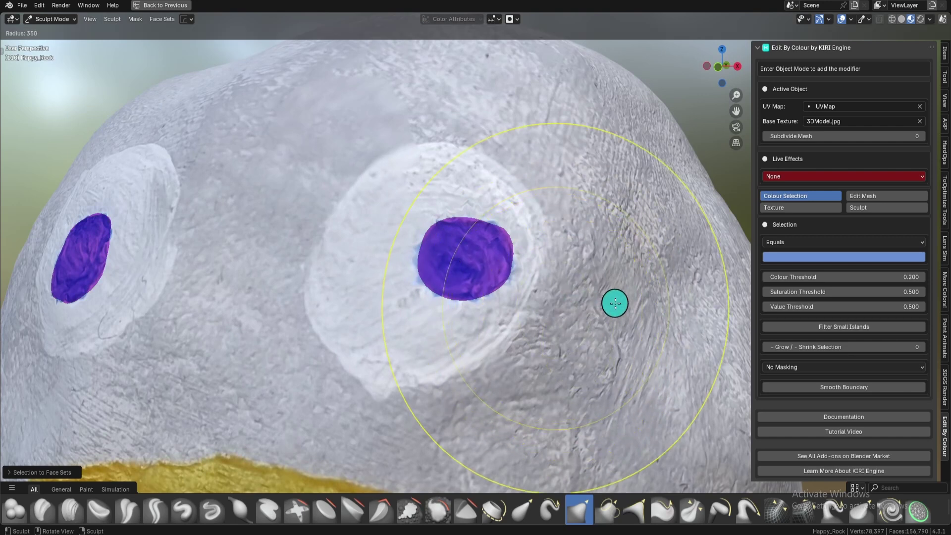
{"action": "left_click", "coordinate": [577, 302]}
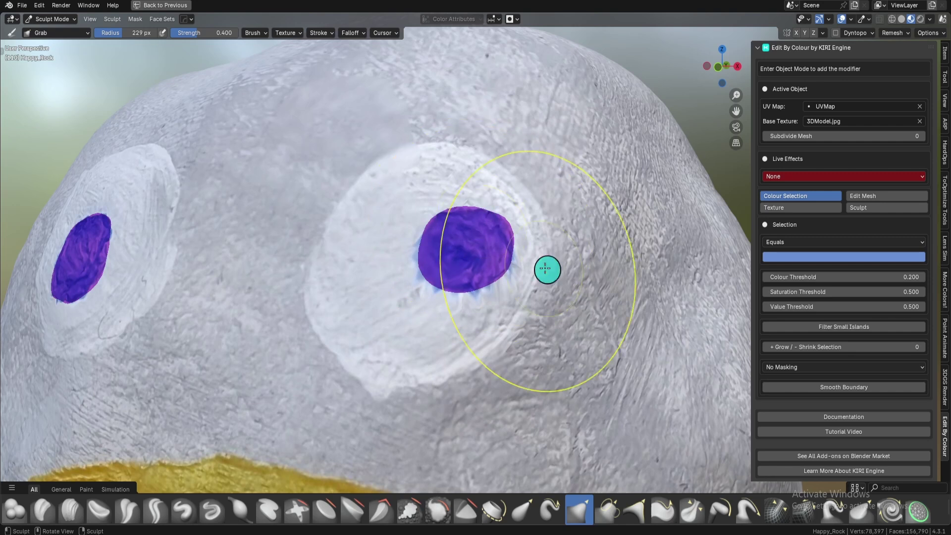
{"action": "left_click", "coordinate": [876, 207]}
{"action": "left_click", "coordinate": [878, 241]}
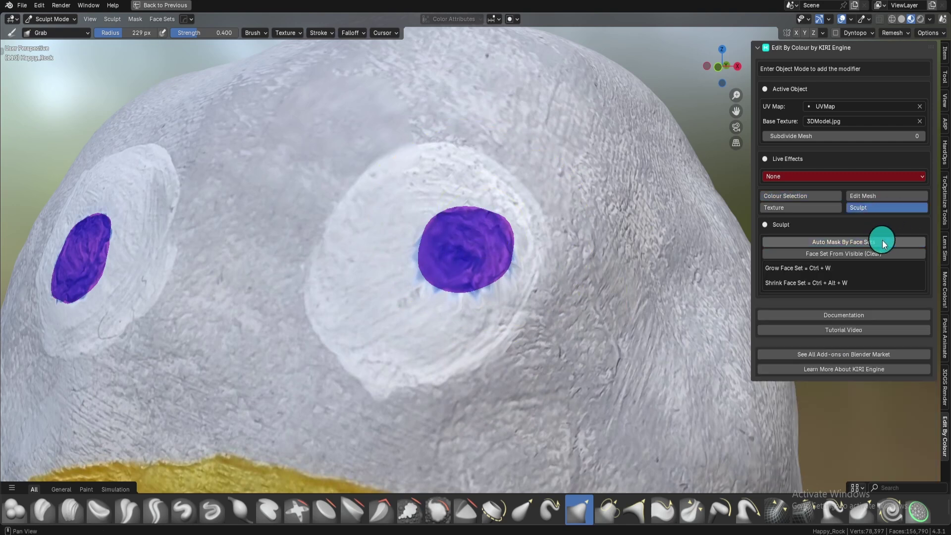
{"action": "mouse_move", "coordinate": [478, 244]}
{"action": "left_mouse_down"}
{"action": "mouse_move", "coordinate": [686, 287]}
{"action": "mouse_move", "coordinate": [426, 309]}
{"action": "mouse_move", "coordinate": [411, 263]}
{"action": "mouse_move", "coordinate": [347, 243]}
{"action": "mouse_move", "coordinate": [459, 216]}
{"action": "mouse_move", "coordinate": [468, 226]}
{"action": "left_mouse_up"}
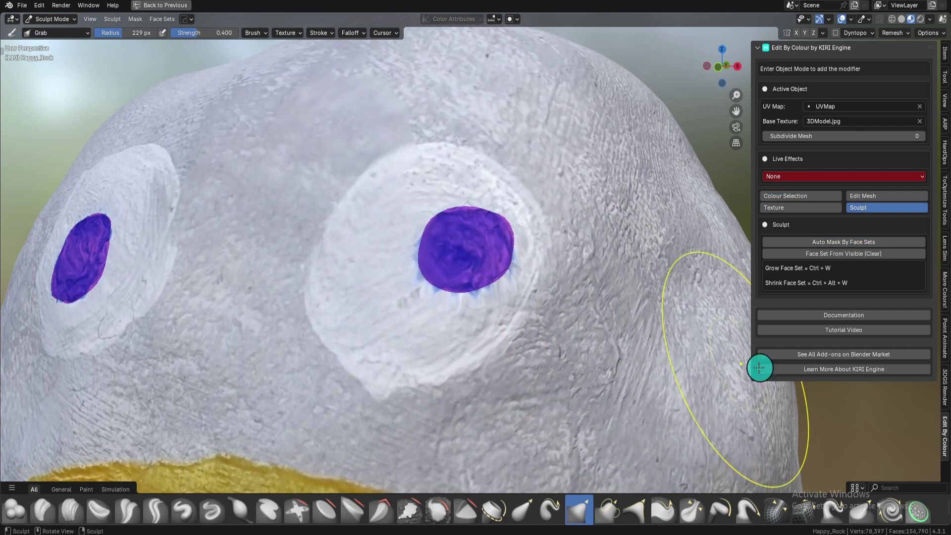
- Turn on Auto Mask By Face Sets and try pulling the nearer pupil around with the Grab brush
{"action": "left_click", "coordinate": [886, 240]}
{"action": "left_click_drag", "start_coordinate": [501, 259], "coordinate": [505, 256]}
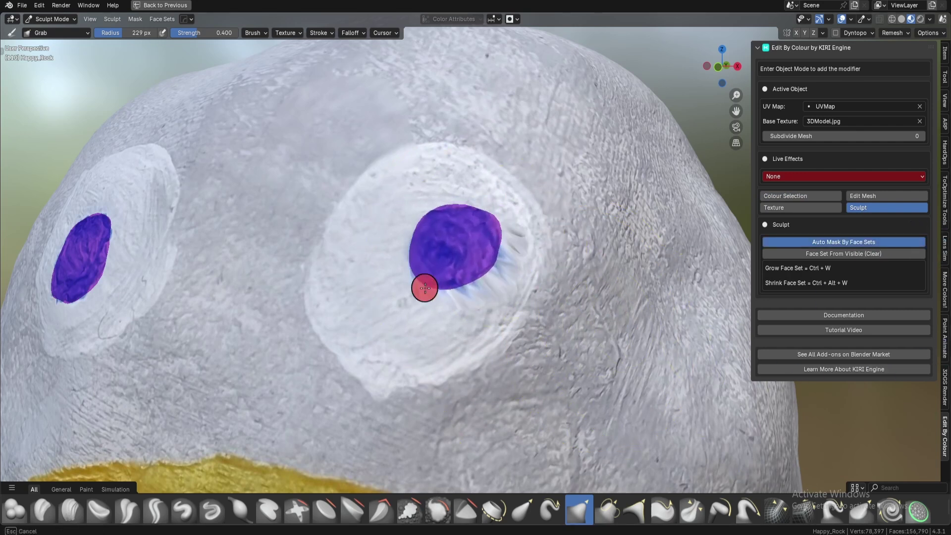
{"action": "left_click_drag", "start_coordinate": [450, 258], "coordinate": [510, 269]}
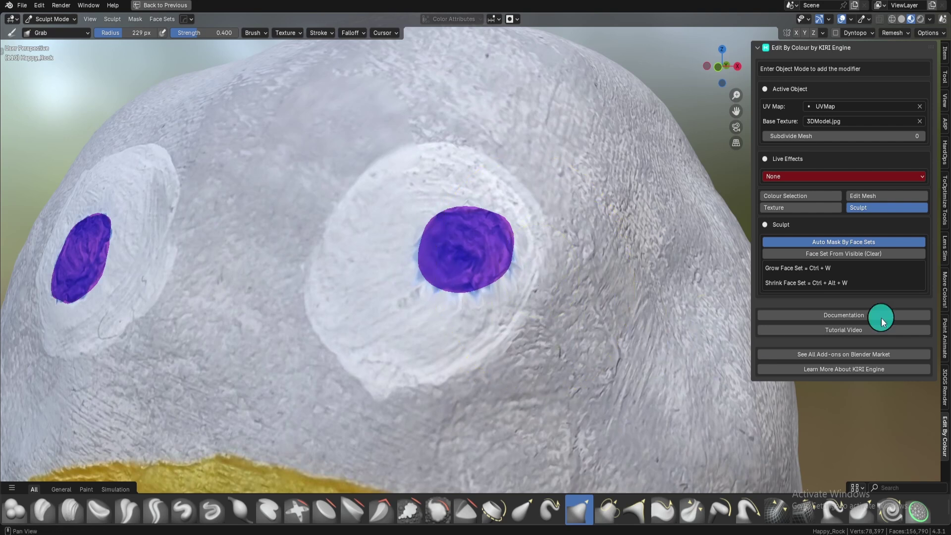
- Turn off Auto Mask By Face Sets, try a grab stroke across the pupil's edge and undo it
{"action": "left_click", "coordinate": [895, 243]}
{"action": "mouse_move", "coordinate": [507, 225]}
{"action": "left_mouse_down"}
{"action": "mouse_move", "coordinate": [569, 187]}
{"action": "mouse_move", "coordinate": [601, 194]}
{"action": "mouse_move", "coordinate": [491, 214]}
{"action": "left_mouse_up"}
{"action": "key", "text": "ctrl+z"}
- Try clearing the pupils' face sets with Face Set From Visible in solid and material preview shading, undoing each attempt
{"action": "scroll", "coordinate": [585, 342], "scroll_direction": "down", "scroll_amount": 3}
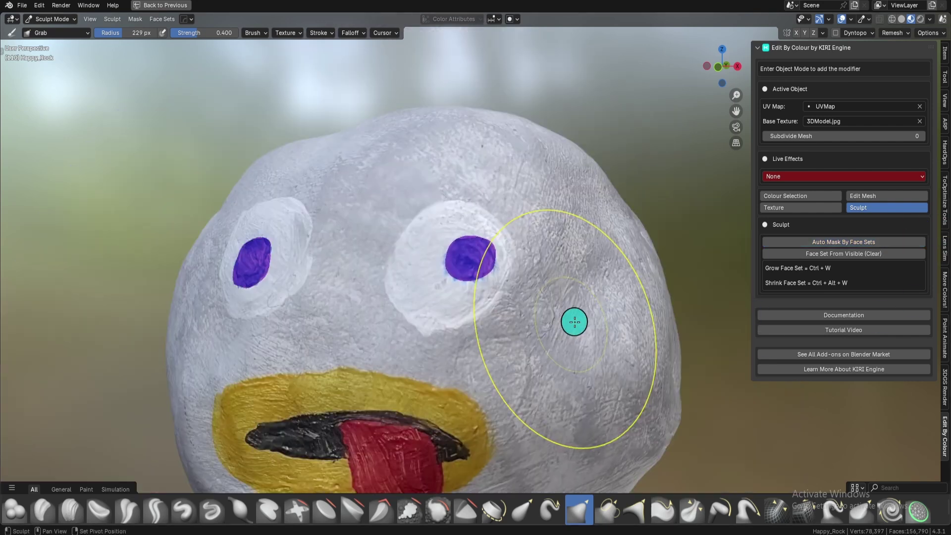
{"action": "mouse_move", "coordinate": [573, 321]}
{"action": "middle_mouse_down", "text": "shift"}
{"action": "mouse_move", "coordinate": [585, 268]}
{"action": "mouse_move", "coordinate": [573, 278]}
{"action": "middle_mouse_up", "text": "shift"}
{"action": "scroll", "coordinate": [555, 282], "scroll_direction": "down", "scroll_amount": 1}
{"action": "key", "text": "z"}
{"action": "left_click", "coordinate": [554, 300]}
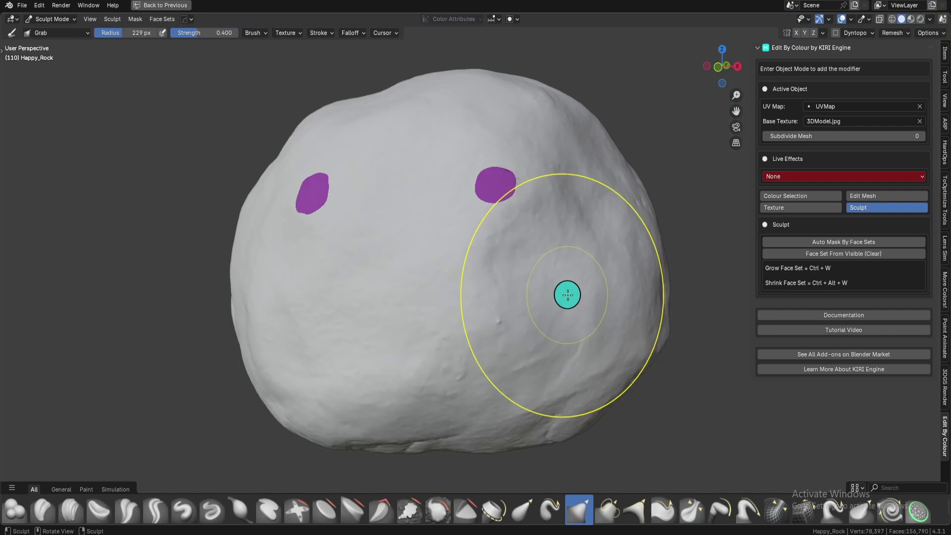
{"action": "left_click", "coordinate": [894, 253]}
{"action": "key", "text": "ctrl+z"}
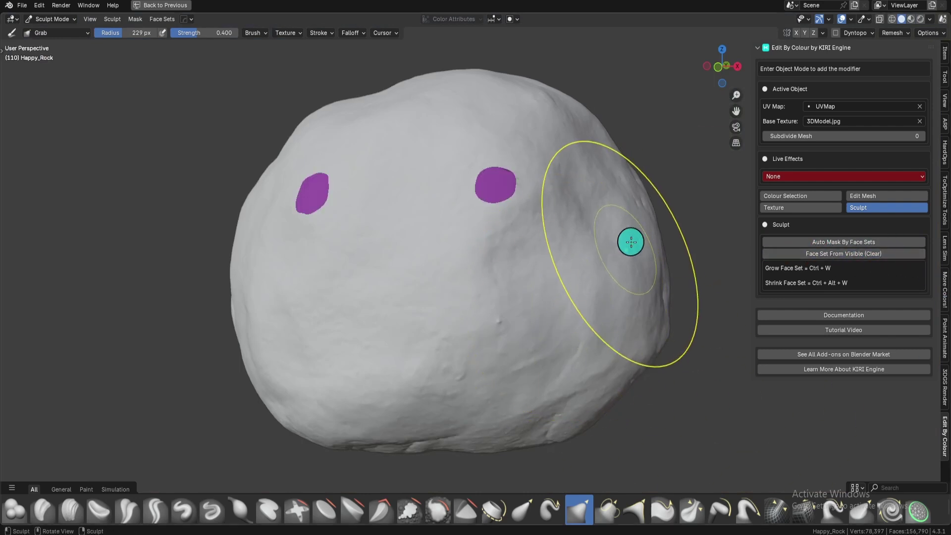
{"action": "key", "text": "z"}
{"action": "left_click", "coordinate": [693, 296]}
{"action": "left_click", "coordinate": [893, 255]}
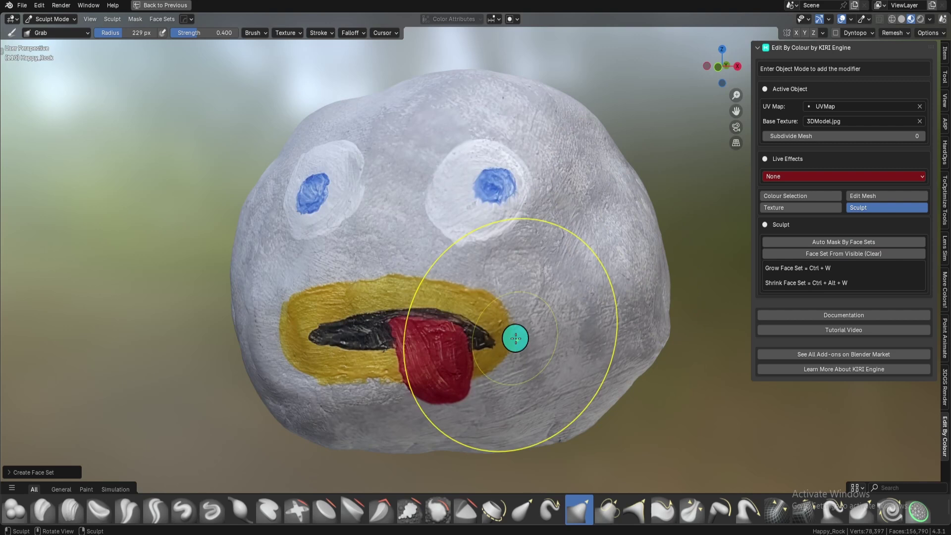
{"action": "key", "text": "ctrl+z"}
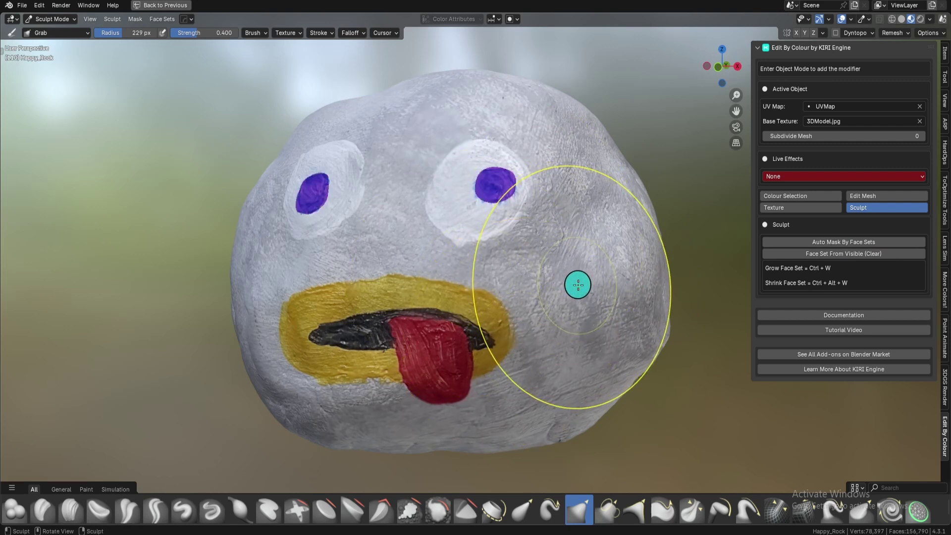
- In solid shading, grow the nearer pupil's face set six times so it spreads beyond the pupil's outline
{"action": "key", "text": "z"}
{"action": "scroll", "coordinate": [563, 350], "scroll_direction": "up", "scroll_amount": 6}
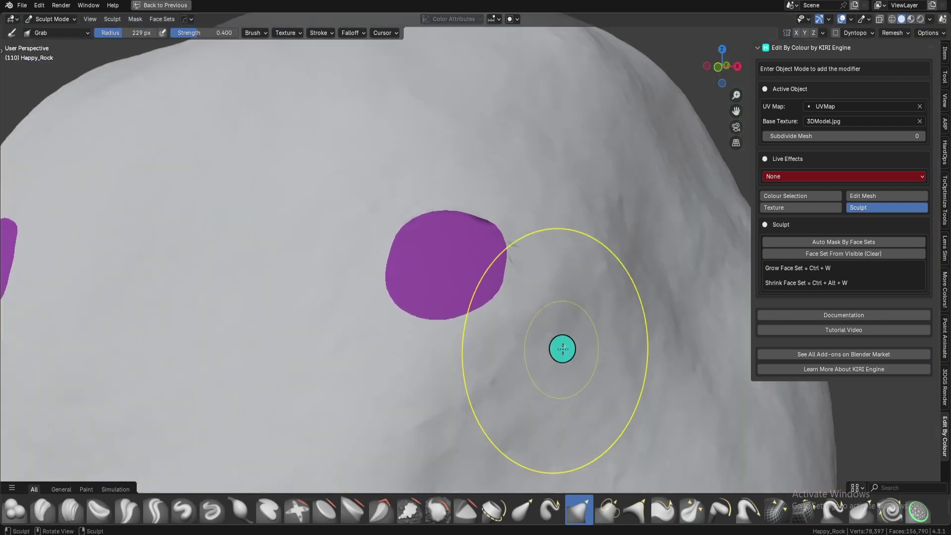
{"action": "scroll", "coordinate": [563, 350], "scroll_direction": "up", "scroll_amount": 1}
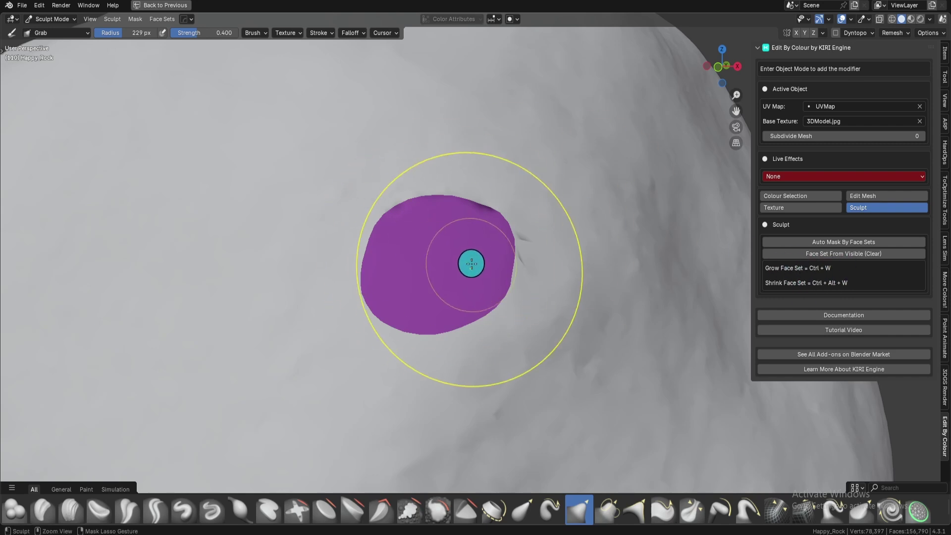
{"action": "key", "text": "ctrl+w"}
{"action": "key", "text": "ctrl+w"}
{"action": "key", "text": "ctrl+w"}
{"action": "key", "text": "ctrl+w"}
{"action": "key", "text": "ctrl+w"}
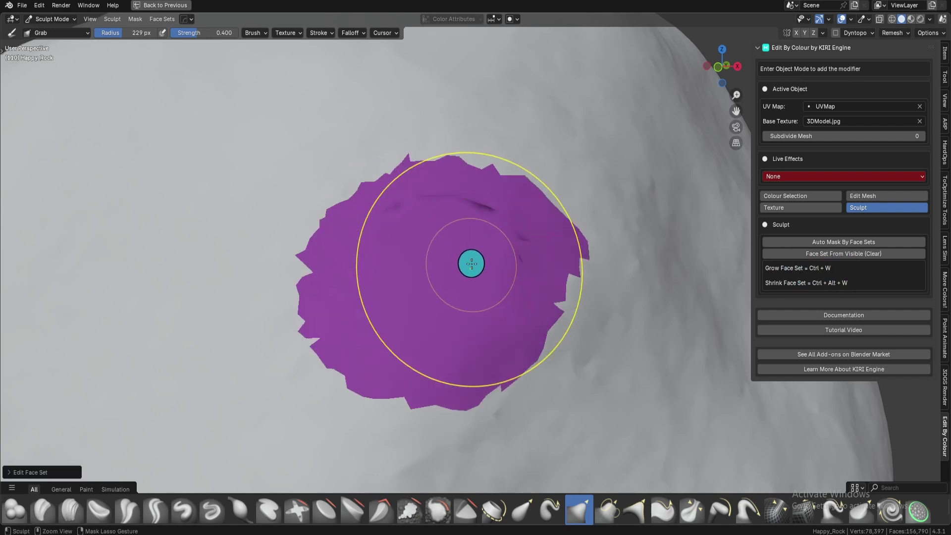
{"action": "key", "text": "ctrl+w"}
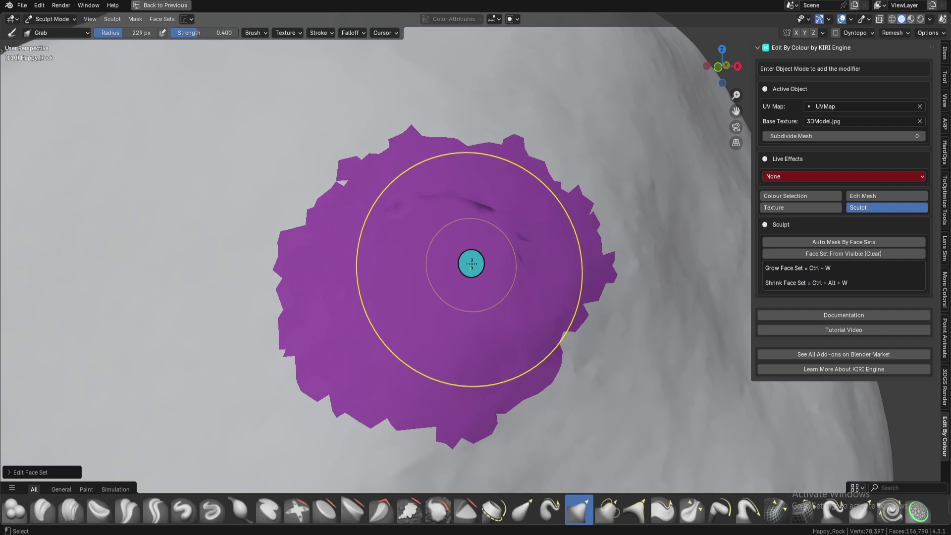
- Shrink the same pupil's face set five times, back towards the pupil's outline
{"action": "key", "text": "ctrl+alt+w"}
{"action": "key", "text": "ctrl+alt+w"}
{"action": "key", "text": "ctrl+alt+w"}
{"action": "key", "text": "ctrl+alt+w"}
{"action": "key", "text": "ctrl+alt+w"}
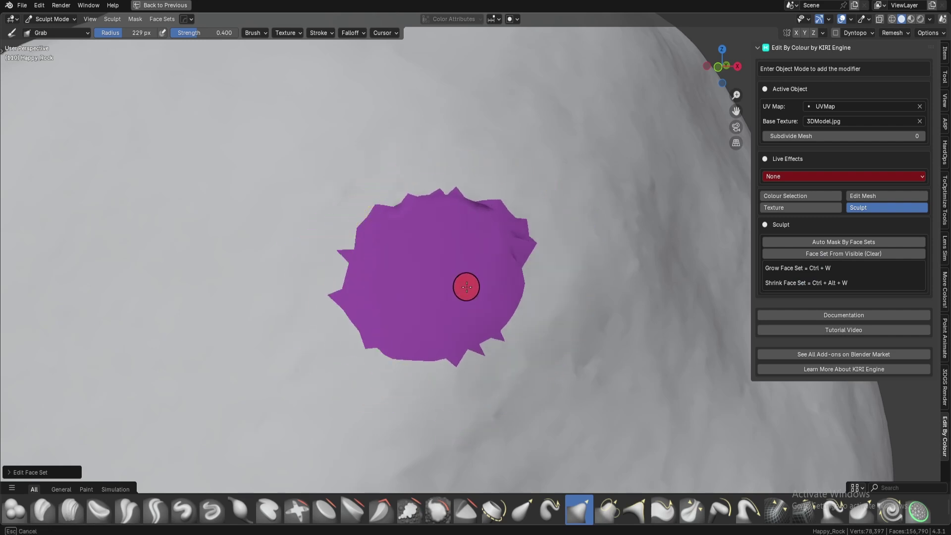
- Sample the yellow paint around the mouth as the selection colour for the retopo loops
{"action": "scroll", "coordinate": [472, 262], "scroll_direction": "down", "scroll_amount": 8}
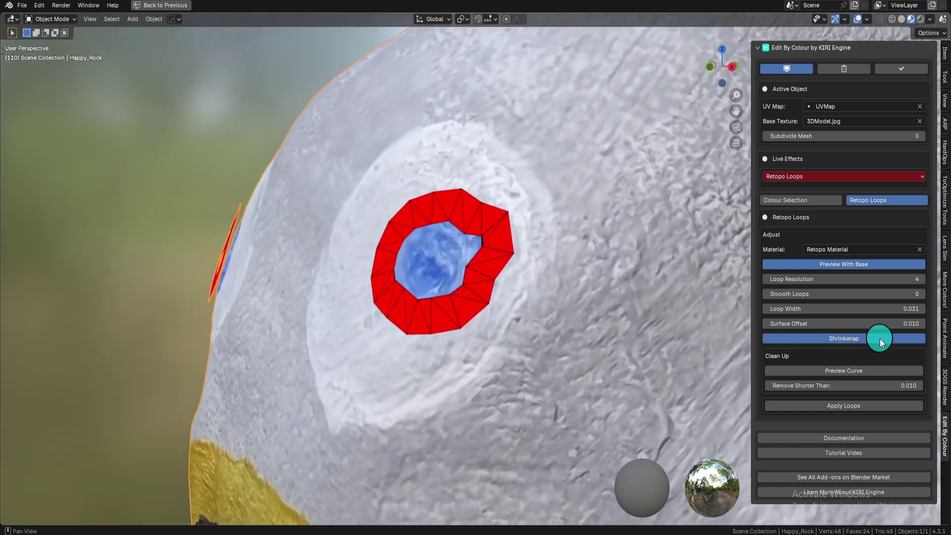
{"action": "middle_click_drag", "start_coordinate": [489, 300], "coordinate": [739, 268]}
{"action": "scroll", "coordinate": [556, 311], "scroll_direction": "down", "scroll_amount": 3}
{"action": "left_click", "coordinate": [817, 201]}
{"action": "left_click", "coordinate": [915, 253]}
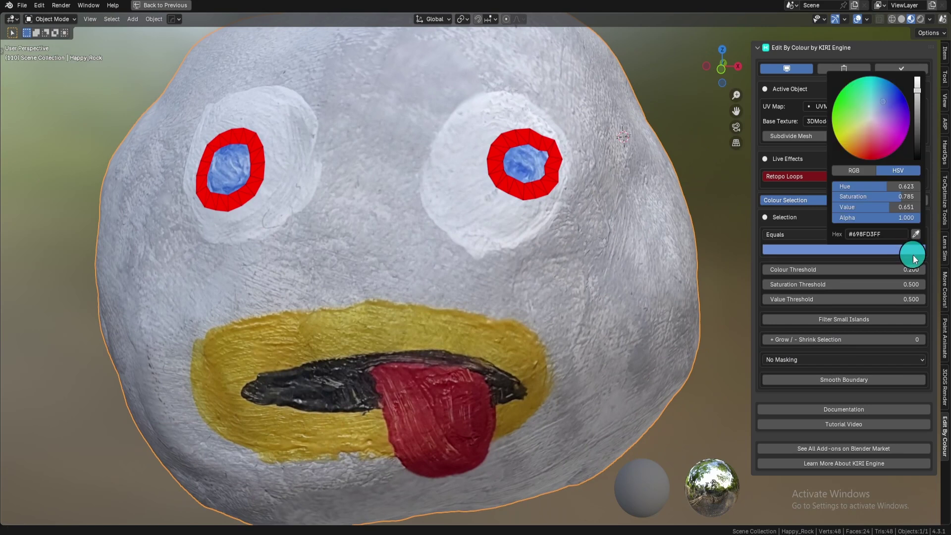
{"action": "left_click", "coordinate": [853, 269]}
{"action": "left_click", "coordinate": [346, 330]}
{"action": "middle_click_drag", "start_coordinate": [346, 330], "coordinate": [574, 372]}
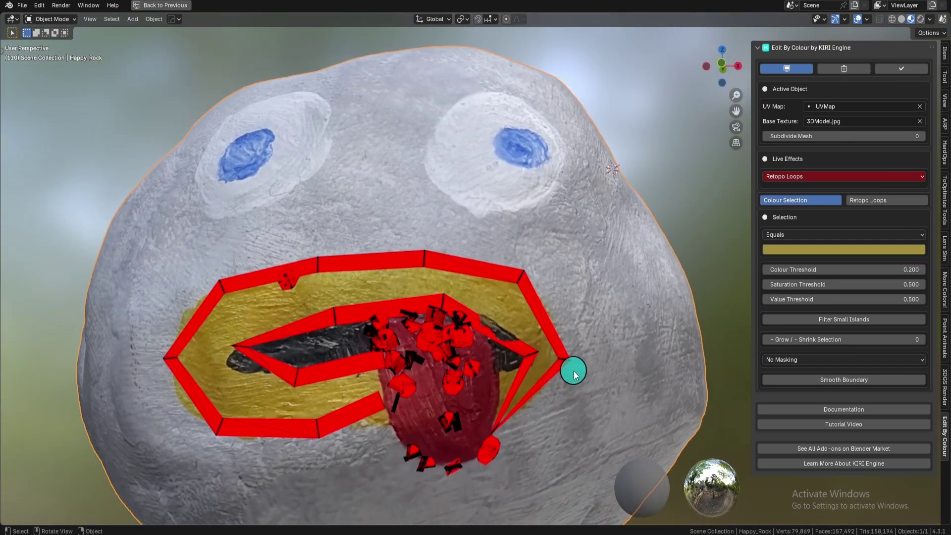
- Set the selection's Colour Threshold to 0.350
{"action": "middle_click_drag", "start_coordinate": [500, 403], "coordinate": [499, 368], "text": "shift"}
{"action": "left_click_drag", "start_coordinate": [818, 271], "coordinate": [855, 271]}
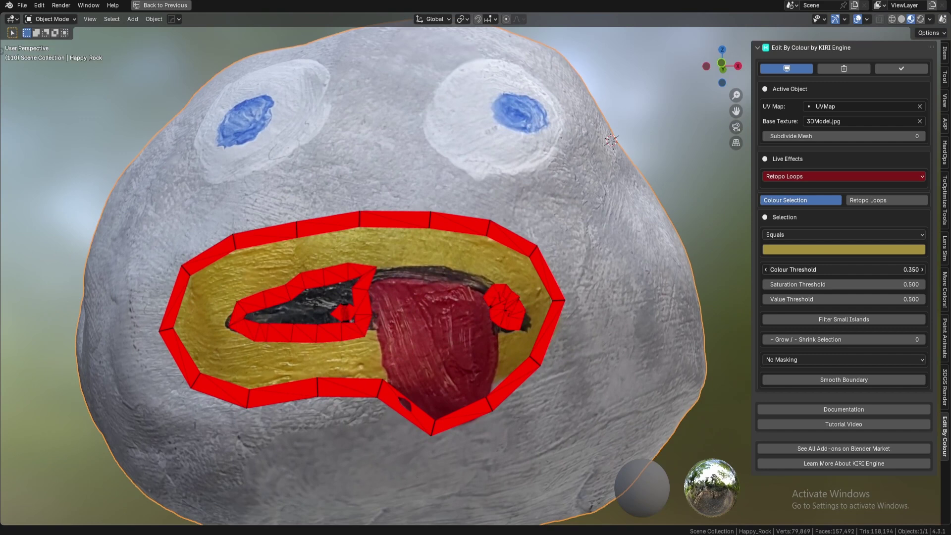
{"action": "middle_click_drag", "start_coordinate": [578, 231], "coordinate": [515, 267]}
{"action": "scroll", "coordinate": [515, 266], "scroll_direction": "down", "scroll_amount": 1}
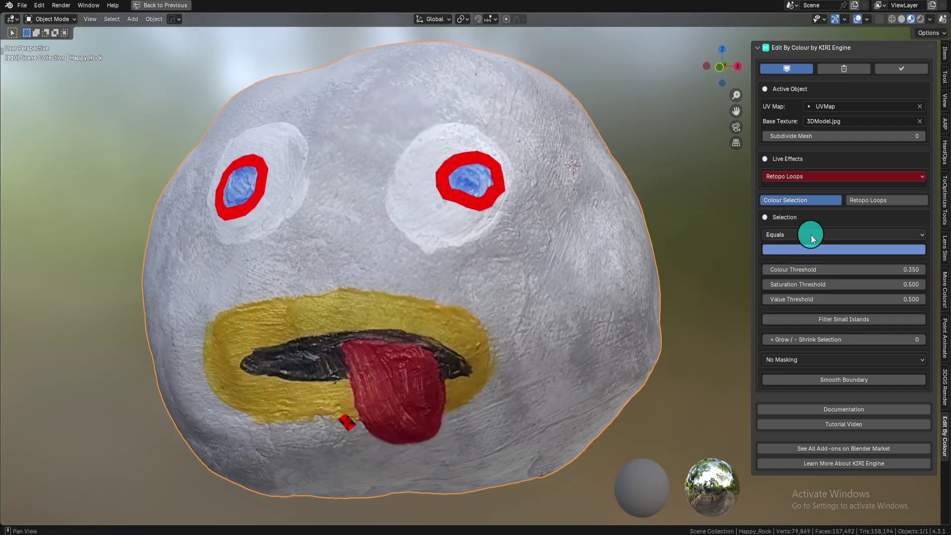
- Choose Retopo Loops as the live effect and show its loop settings
{"action": "left_click", "coordinate": [835, 175]}
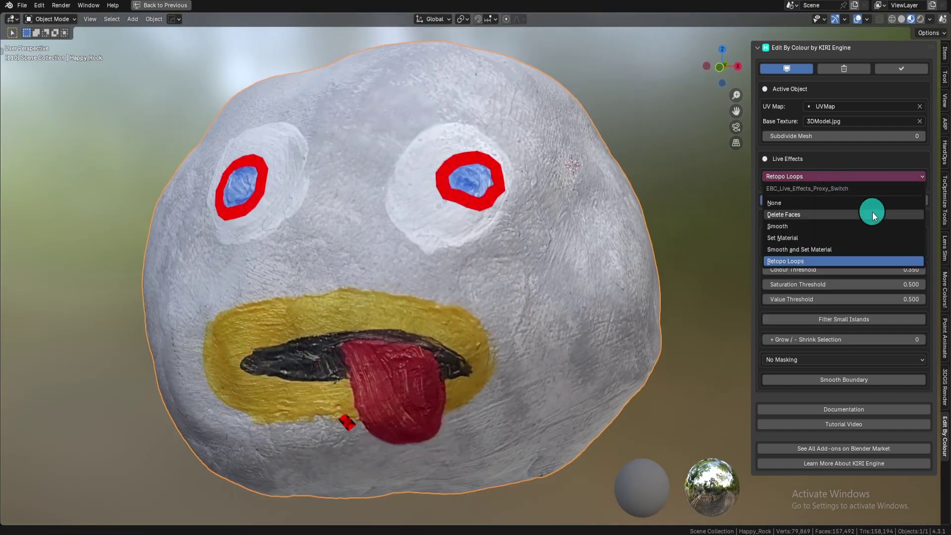
{"action": "left_click", "coordinate": [856, 260]}
{"action": "middle_click_drag", "start_coordinate": [575, 253], "coordinate": [622, 300]}
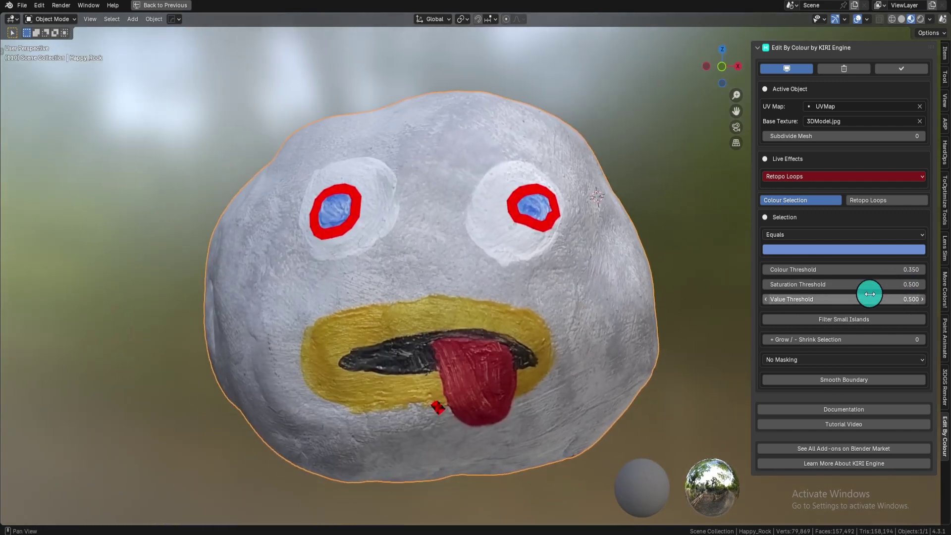
{"action": "left_click", "coordinate": [884, 204]}
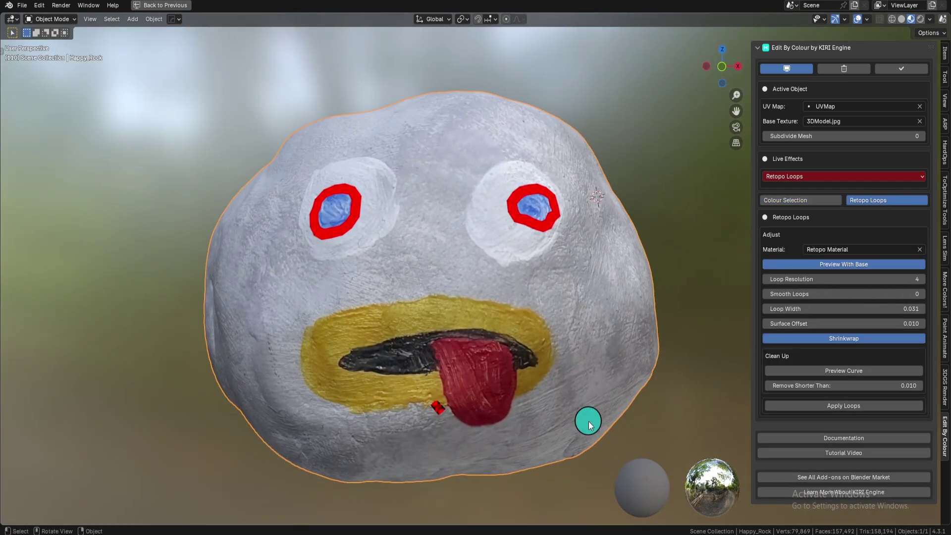
- Compare the pupil loops with and without the rock by toggling Preview With Base, leaving it on
{"action": "middle_click_drag", "start_coordinate": [613, 351], "coordinate": [531, 395], "text": "shift"}
{"action": "scroll", "coordinate": [528, 393], "scroll_direction": "up", "scroll_amount": 5}
{"action": "middle_click_drag", "start_coordinate": [489, 361], "coordinate": [615, 413], "text": "shift"}
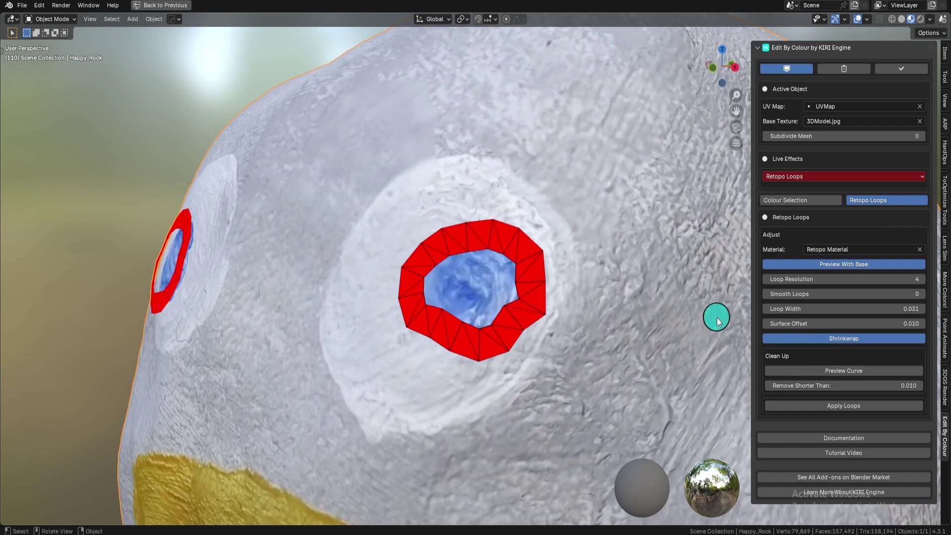
{"action": "scroll", "coordinate": [656, 341], "scroll_direction": "down", "scroll_amount": 5}
{"action": "scroll", "coordinate": [618, 389], "scroll_direction": "up", "scroll_amount": 5}
{"action": "mouse_move", "coordinate": [617, 387]}
{"action": "middle_mouse_down"}
{"action": "mouse_move", "coordinate": [644, 376]}
{"action": "mouse_move", "coordinate": [631, 381]}
{"action": "middle_mouse_up"}
{"action": "left_click", "coordinate": [891, 263]}
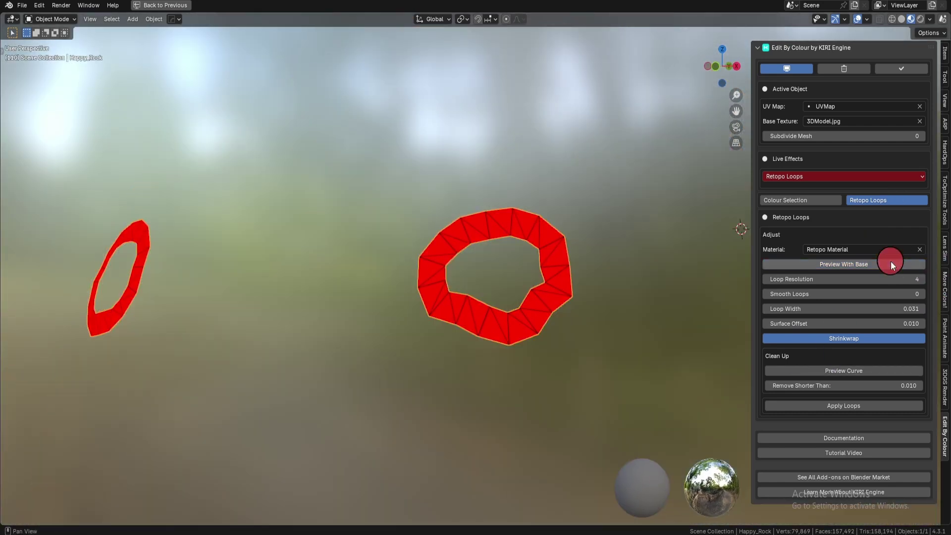
{"action": "left_click", "coordinate": [891, 262]}
{"action": "left_click", "coordinate": [891, 263]}
{"action": "left_click", "coordinate": [905, 263]}
{"action": "left_click", "coordinate": [905, 263]}
{"action": "left_click", "coordinate": [905, 262]}
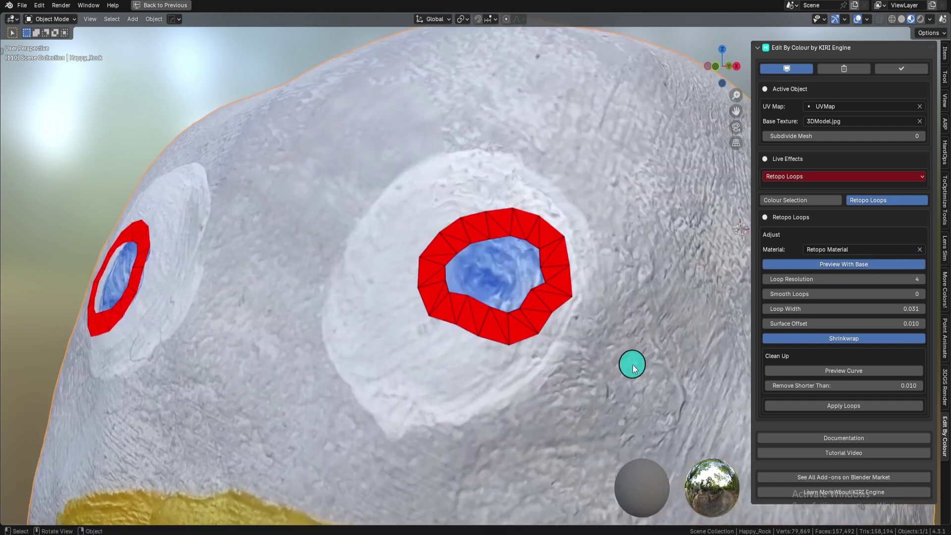
- Try a Loop Resolution of 64 on the pupil loops and reduce it to 0
{"action": "scroll", "coordinate": [634, 368], "scroll_direction": "down", "scroll_amount": 4}
{"action": "middle_click_drag", "start_coordinate": [571, 276], "coordinate": [584, 300]}
{"action": "middle_click_drag", "start_coordinate": [352, 272], "coordinate": [607, 324], "text": "shift"}
{"action": "scroll", "coordinate": [474, 325], "scroll_direction": "up", "scroll_amount": 2}
{"action": "scroll", "coordinate": [474, 322], "scroll_direction": "up", "scroll_amount": 2}
{"action": "left_click_drag", "start_coordinate": [831, 281], "coordinate": [880, 279]}
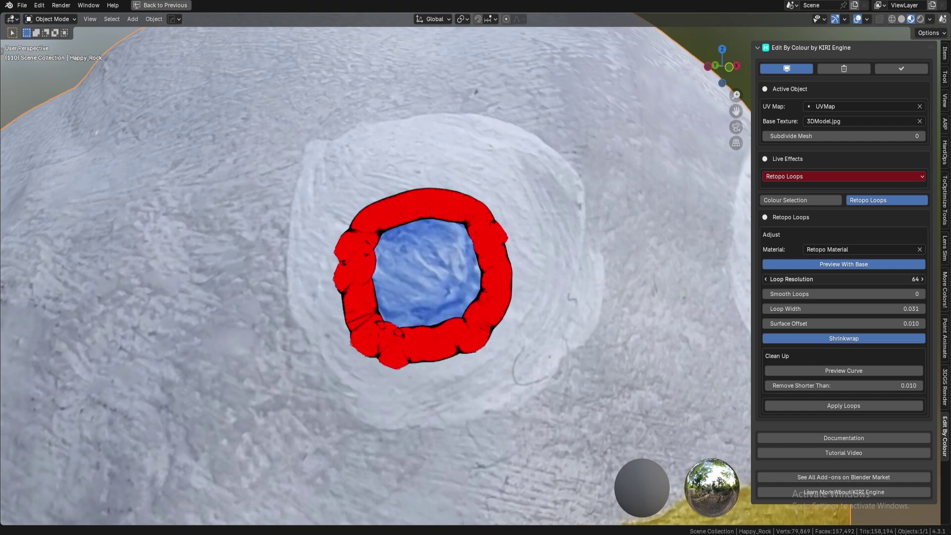
{"action": "left_click_drag", "start_coordinate": [844, 279], "coordinate": [813, 279]}
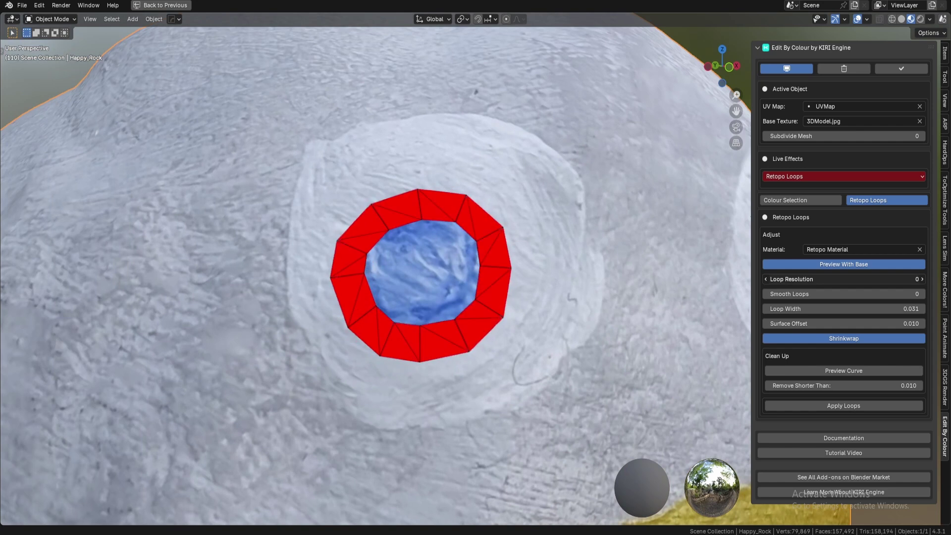
- Set Smooth Loops to 20 and Loop Width to 0.039 for the loops around the pupils
{"action": "scroll", "coordinate": [576, 299], "scroll_direction": "down", "scroll_amount": 6}
{"action": "middle_click_drag", "start_coordinate": [616, 295], "coordinate": [540, 369]}
{"action": "scroll", "coordinate": [558, 341], "scroll_direction": "up", "scroll_amount": 4}
{"action": "scroll", "coordinate": [558, 341], "scroll_direction": "down", "scroll_amount": 4}
{"action": "scroll", "coordinate": [512, 382], "scroll_direction": "up", "scroll_amount": 5}
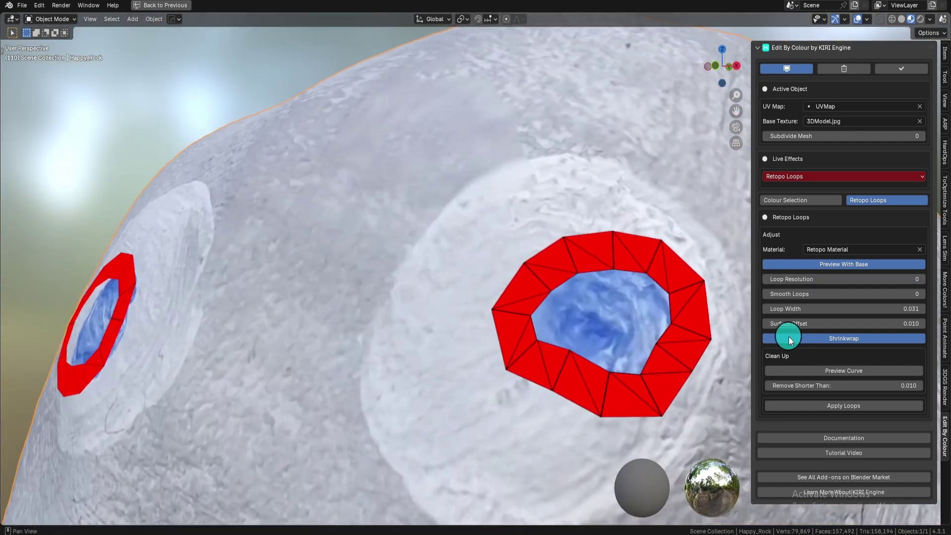
{"action": "left_click", "coordinate": [924, 293]}
{"action": "left_click", "coordinate": [924, 292]}
{"action": "left_click", "coordinate": [924, 293]}
{"action": "left_click", "coordinate": [924, 293]}
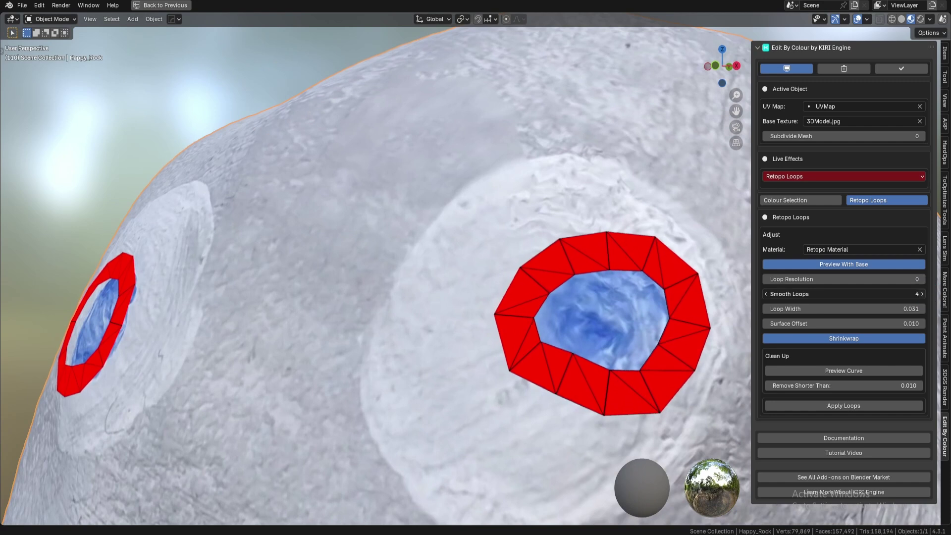
{"action": "left_click", "coordinate": [924, 293]}
{"action": "left_click", "coordinate": [925, 293]}
{"action": "mouse_move", "coordinate": [922, 294]}
{"action": "left_mouse_down"}
{"action": "mouse_move", "coordinate": [934, 294]}
{"action": "mouse_move", "coordinate": [919, 308]}
{"action": "left_mouse_up"}
- Set the Surface Offset to 0.007 and compare the loops with Shrinkwrap off and on
{"action": "middle_click_drag", "start_coordinate": [664, 319], "coordinate": [396, 324]}
{"action": "left_click_drag", "start_coordinate": [857, 324], "coordinate": [729, 319]}
{"action": "middle_click_drag", "start_coordinate": [729, 319], "coordinate": [553, 320]}
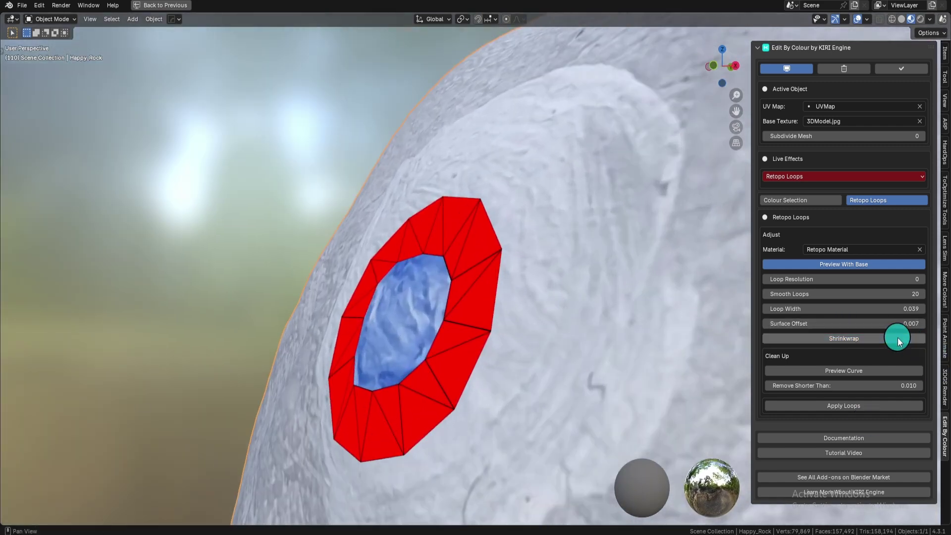
{"action": "scroll", "coordinate": [581, 416], "scroll_direction": "down", "scroll_amount": 5}
{"action": "middle_click_drag", "start_coordinate": [581, 416], "coordinate": [547, 342], "text": "shift"}
{"action": "middle_click_drag", "start_coordinate": [510, 407], "coordinate": [566, 371], "text": "shift"}
{"action": "scroll", "coordinate": [526, 354], "scroll_direction": "up", "scroll_amount": 6}
{"action": "scroll", "coordinate": [468, 262], "scroll_direction": "down", "scroll_amount": 11}
{"action": "scroll", "coordinate": [541, 374], "scroll_direction": "up", "scroll_amount": 2}
- Preview the loop curves briefly and set Remove Shorter Than to 0.025 to clear the stray loop below the mouth
{"action": "left_click", "coordinate": [881, 370]}
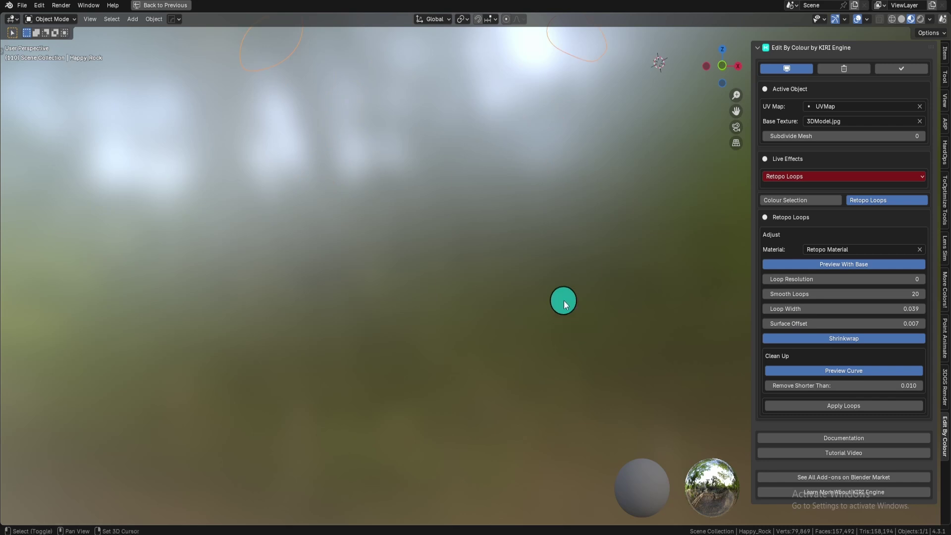
{"action": "left_click", "coordinate": [887, 372]}
{"action": "left_click_drag", "start_coordinate": [853, 386], "coordinate": [874, 386]}
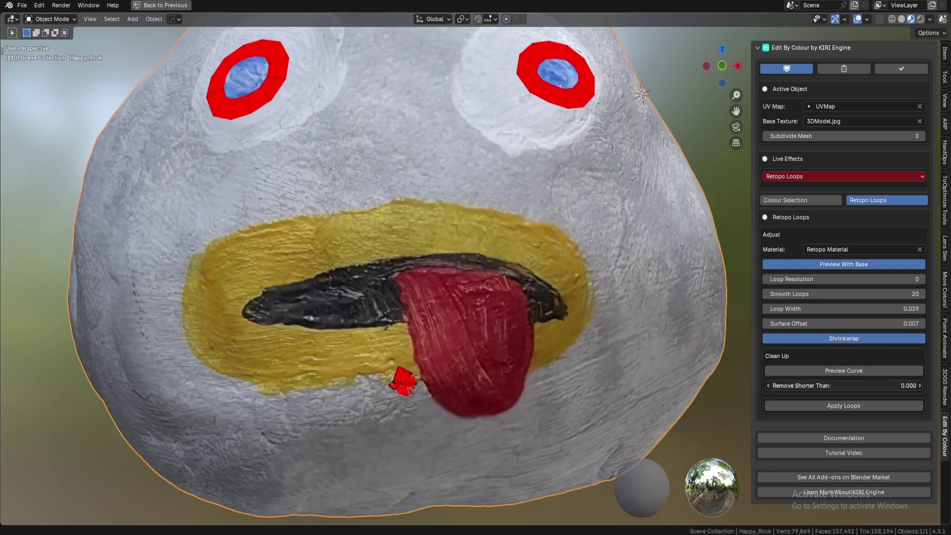
{"action": "mouse_move", "coordinate": [852, 386]}
{"action": "left_mouse_down"}
{"action": "mouse_move", "coordinate": [887, 386]}
{"action": "mouse_move", "coordinate": [852, 386]}
{"action": "left_mouse_up"}
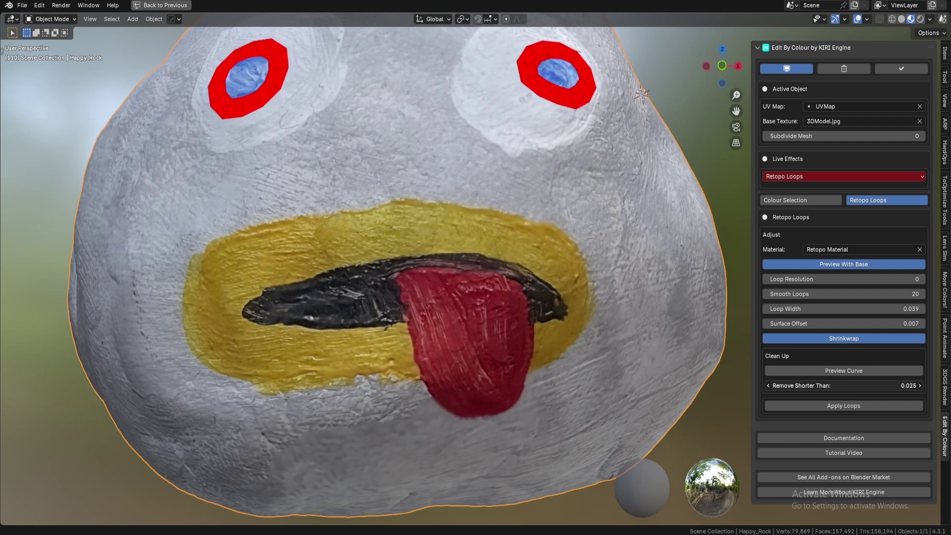
{"action": "mouse_move", "coordinate": [633, 297]}
{"action": "middle_mouse_down"}
{"action": "mouse_move", "coordinate": [633, 357]}
{"action": "mouse_move", "coordinate": [620, 373]}
{"action": "mouse_move", "coordinate": [643, 376]}
{"action": "middle_mouse_up"}
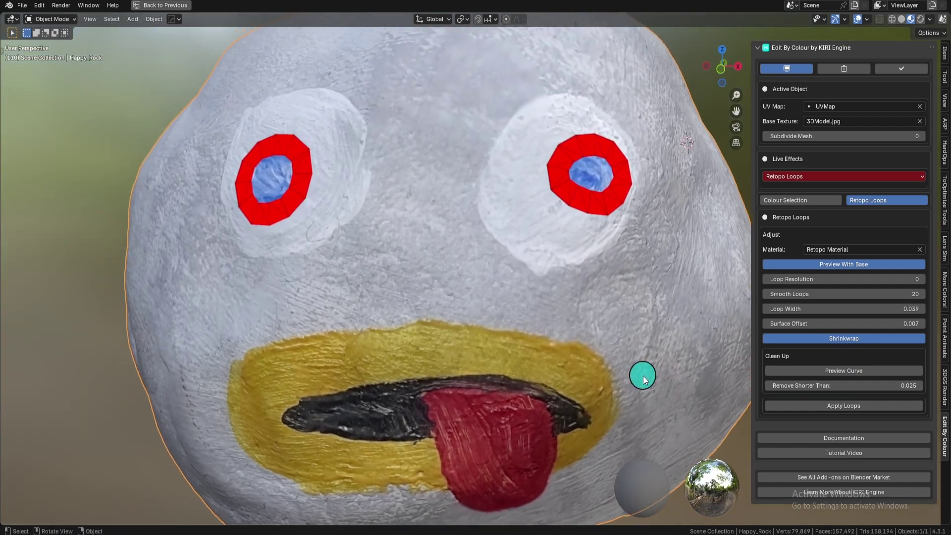
- Inspect the cleaned-up pupil loops as curves and return to the mesh loop display
{"action": "left_click", "coordinate": [882, 371]}
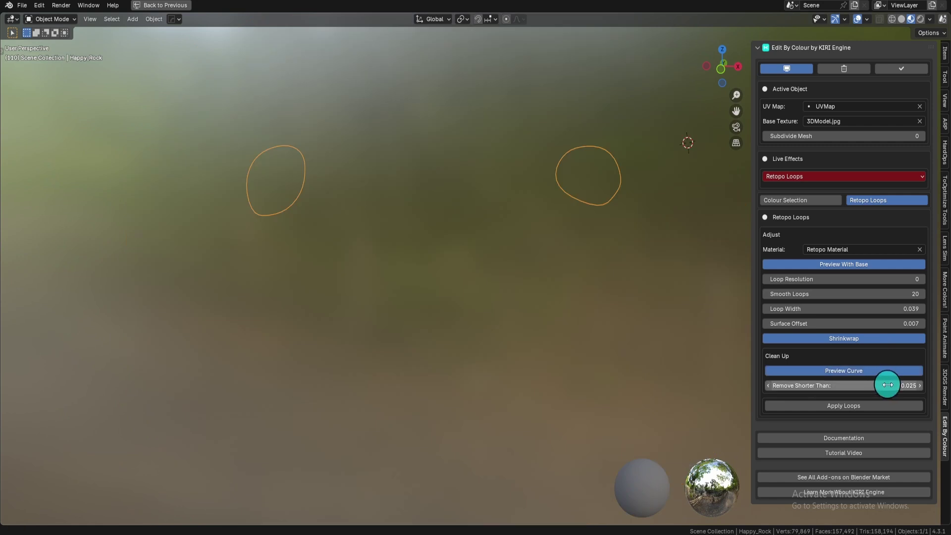
{"action": "mouse_move", "coordinate": [887, 385]}
{"action": "left_mouse_down"}
{"action": "mouse_move", "coordinate": [843, 386]}
{"action": "mouse_move", "coordinate": [887, 385]}
{"action": "left_mouse_up"}
{"action": "left_click", "coordinate": [893, 371]}
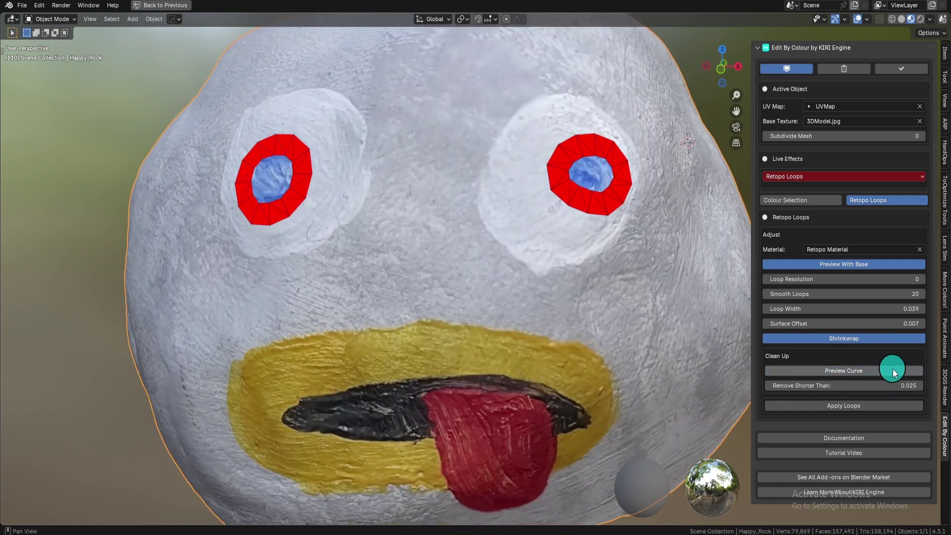
{"action": "mouse_move", "coordinate": [601, 384]}
{"action": "middle_mouse_down", "text": "shift"}
{"action": "mouse_move", "coordinate": [601, 306]}
{"action": "mouse_move", "coordinate": [599, 401]}
{"action": "mouse_move", "coordinate": [607, 400]}
{"action": "middle_mouse_up", "text": "shift"}
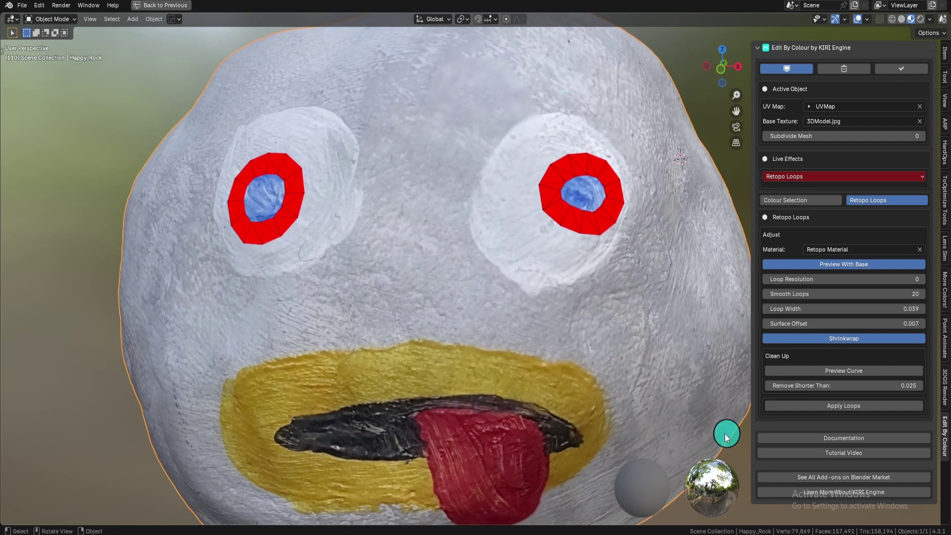
- Apply the retopo loops with the original's effects set to Set Material and Add Shrinkwrap and Subdiv enabled
{"action": "left_click", "coordinate": [891, 412]}
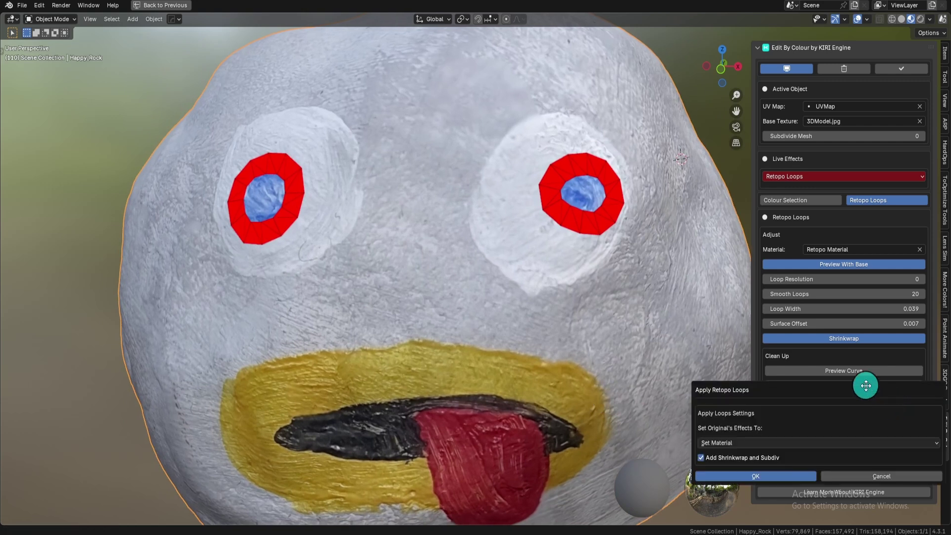
{"action": "left_click_drag", "start_coordinate": [864, 387], "coordinate": [611, 268]}
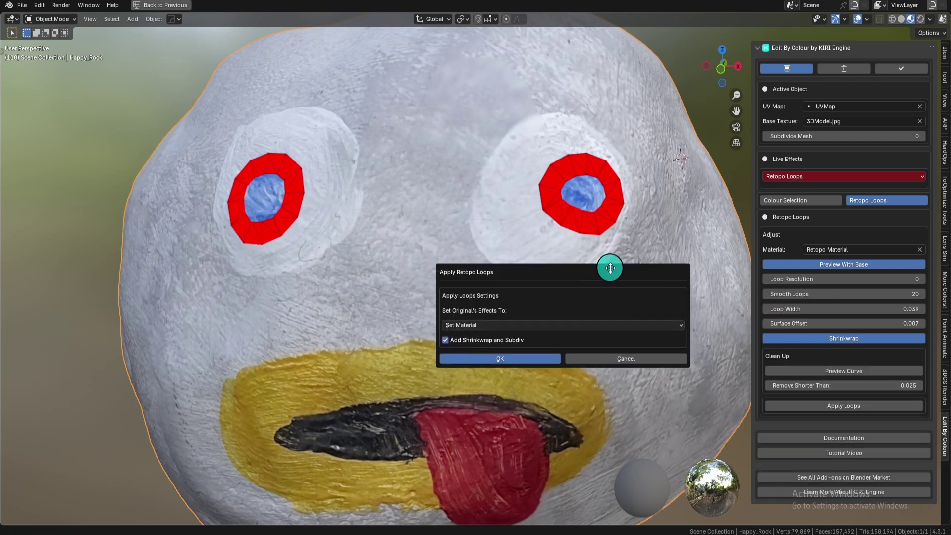
{"action": "left_click", "coordinate": [652, 326]}
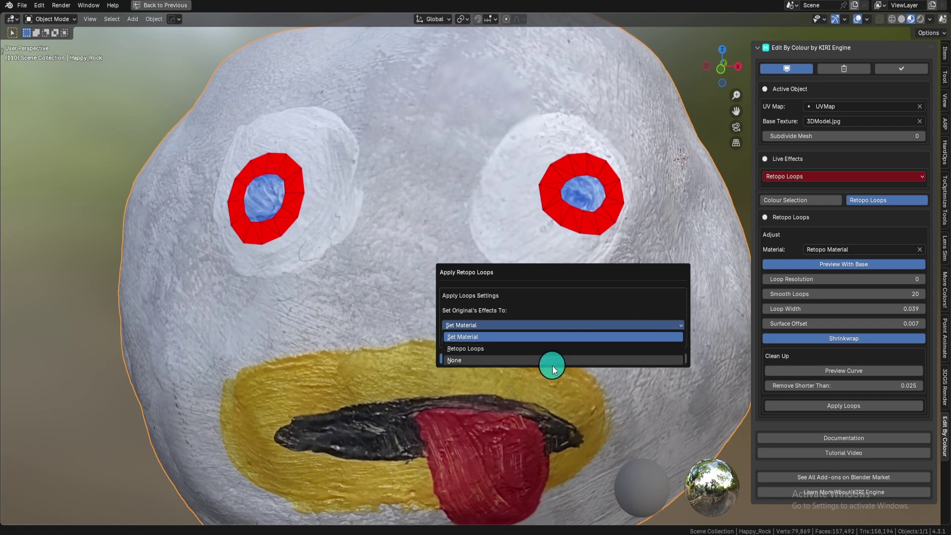
{"action": "left_click", "coordinate": [568, 336]}
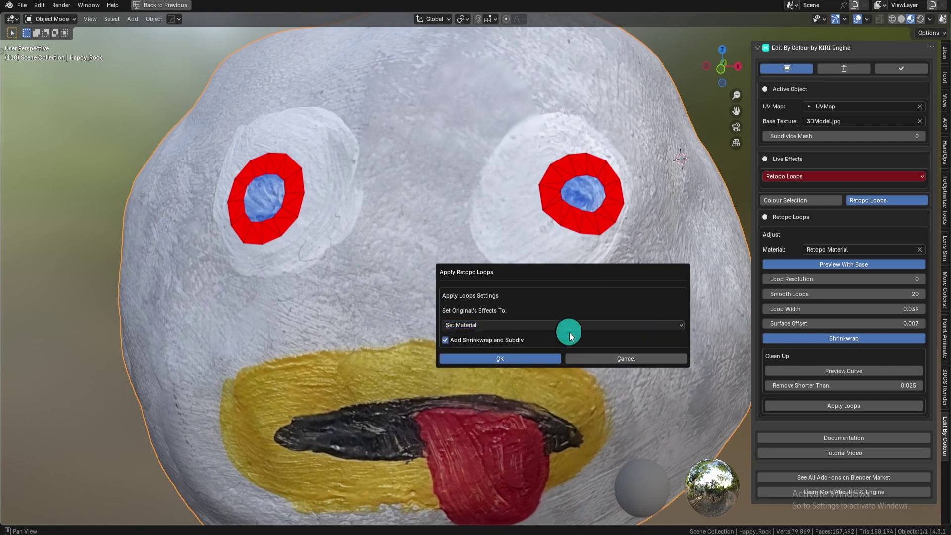
{"action": "left_click", "coordinate": [459, 353]}
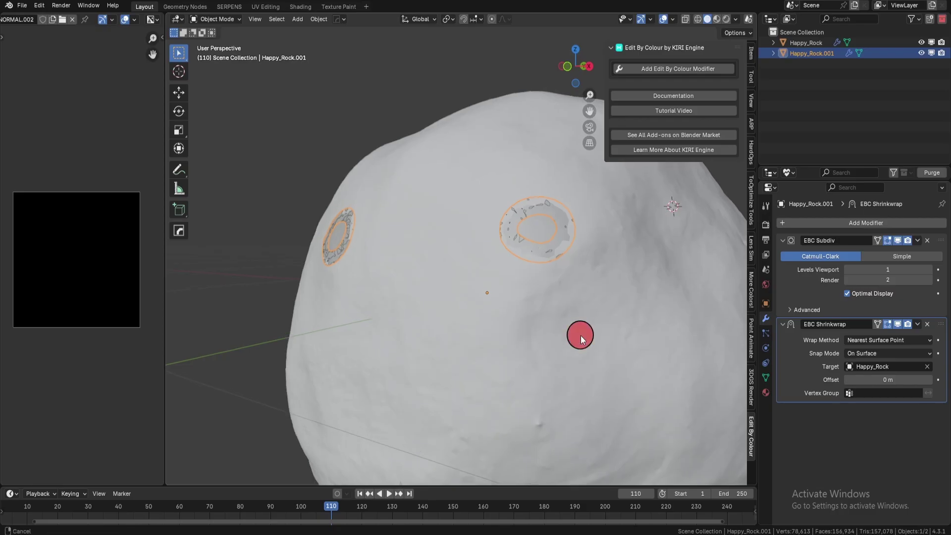
- Try moving the applied loops object across the rock's surface and cancel the move
{"action": "left_click", "coordinate": [575, 270]}
{"action": "key", "text": "g"}
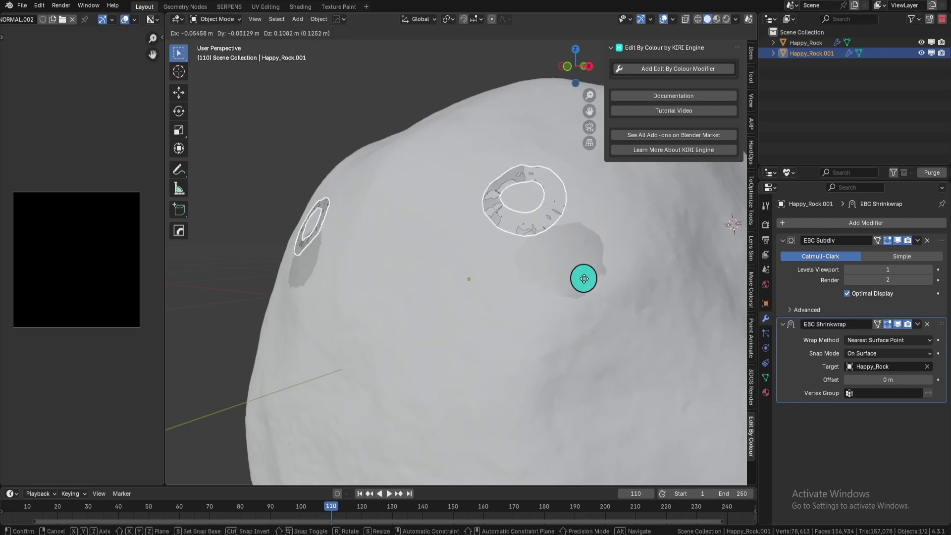
{"action": "right_click", "coordinate": [621, 298]}
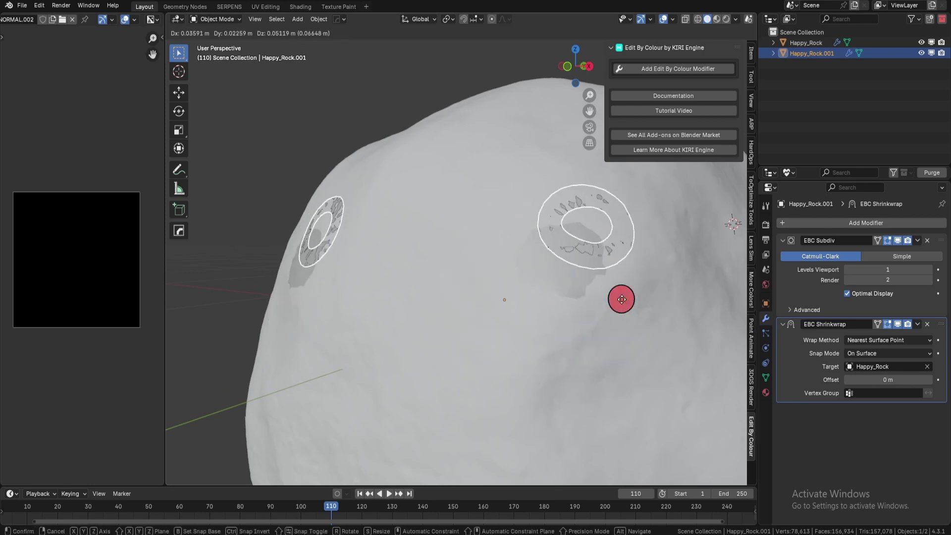
- Compare the loops with the EBC Shrinkwrap modifier hidden and shown in the viewport, and collapse the EBC Subdiv settings
{"action": "left_click", "coordinate": [898, 325]}
{"action": "left_click", "coordinate": [898, 324]}
{"action": "left_click", "coordinate": [782, 240]}
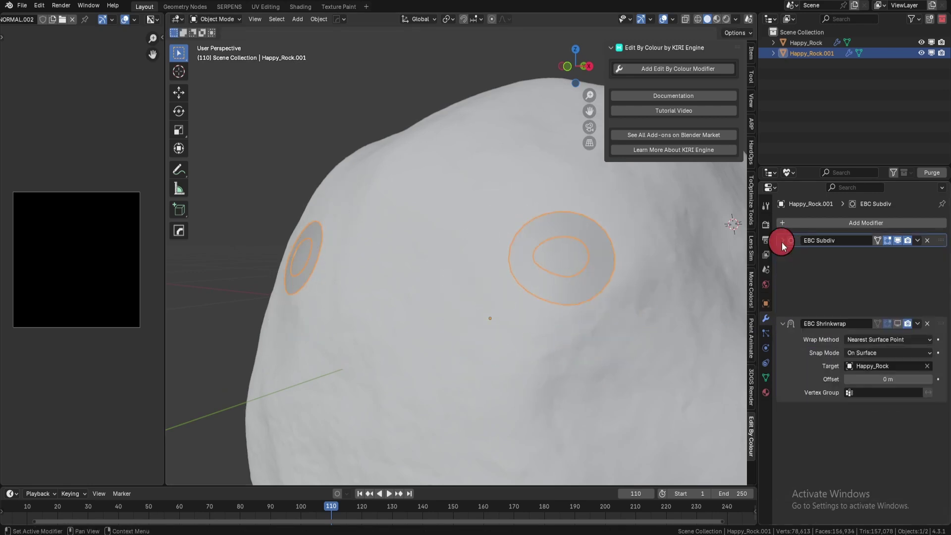
{"action": "left_click", "coordinate": [898, 255]}
{"action": "left_click", "coordinate": [898, 258]}
{"action": "left_click", "coordinate": [898, 258]}
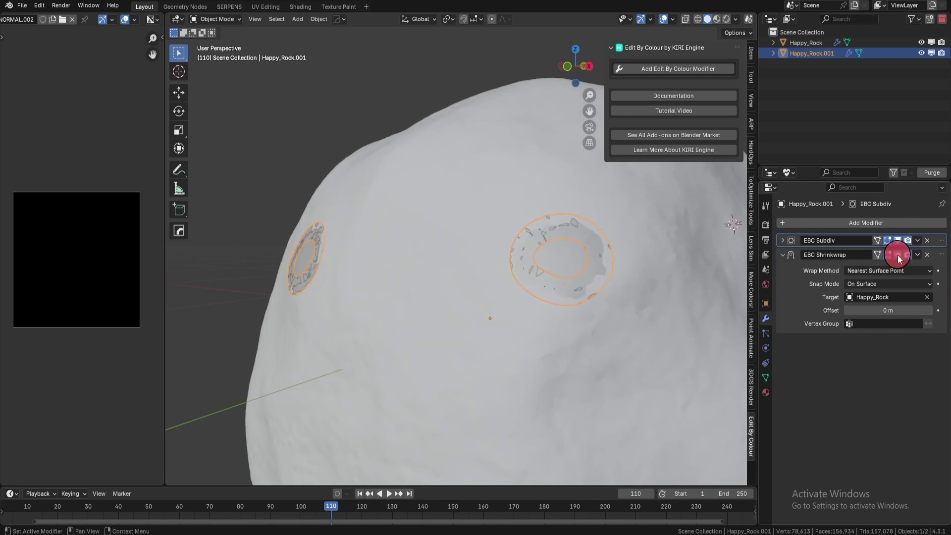
{"action": "left_click", "coordinate": [558, 293]}
{"action": "scroll", "coordinate": [595, 297], "scroll_direction": "down", "scroll_amount": 4}
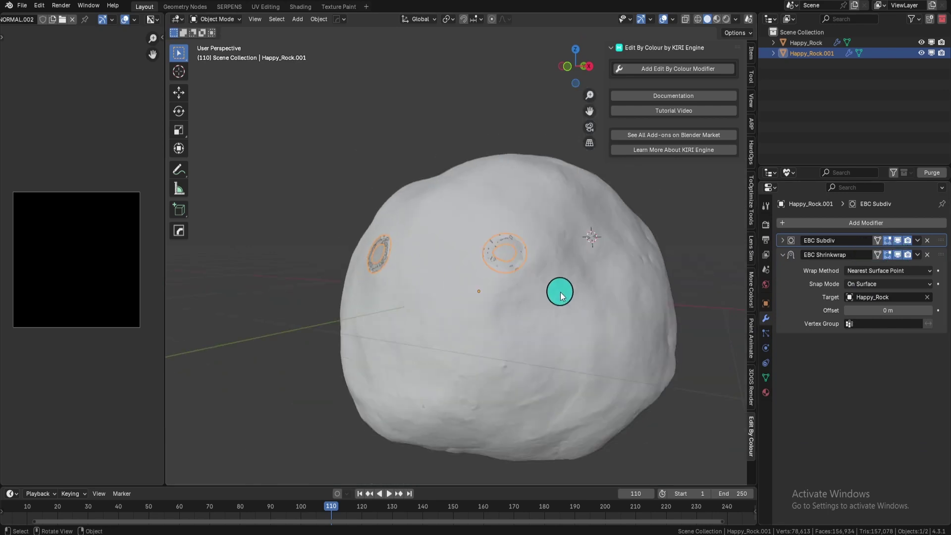
{"action": "mouse_move", "coordinate": [561, 292]}
{"action": "middle_mouse_down"}
{"action": "mouse_move", "coordinate": [592, 281]}
{"action": "mouse_move", "coordinate": [563, 299]}
{"action": "middle_mouse_up"}
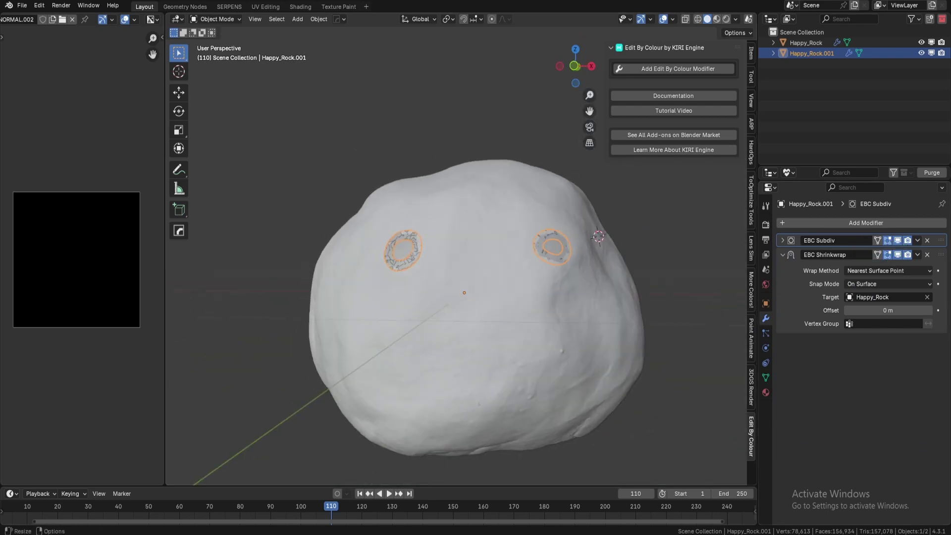
{"action": "left_click", "coordinate": [366, 490]}
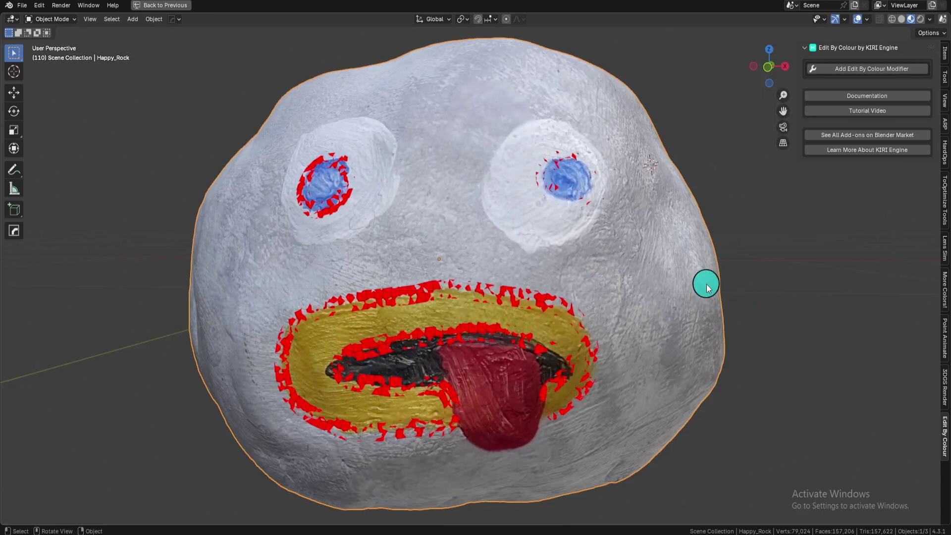
- Hide the original rock and select the applied retopo loops object
{"action": "key", "text": "Delete"}
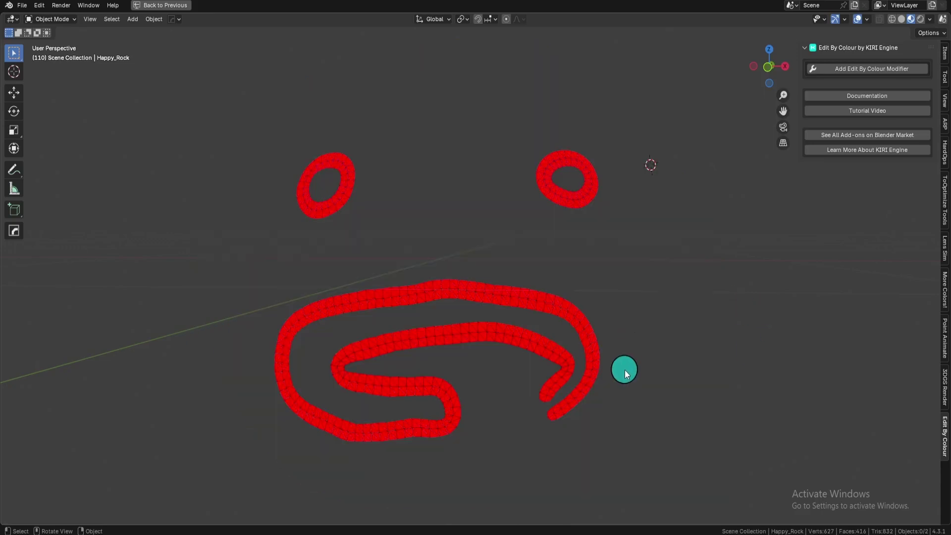
{"action": "left_click", "coordinate": [569, 198]}
{"action": "left_click", "coordinate": [556, 303], "text": "shift"}
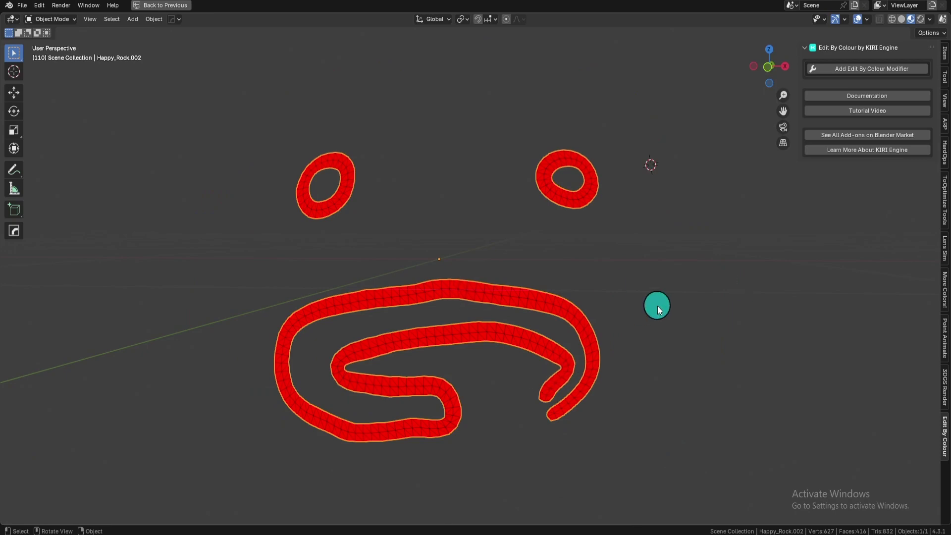
- Edit the loops mesh and fill a face between the right pupil loop's lower edge and the mouth loop's upper edge
{"action": "key", "text": "Tab"}
{"action": "left_click", "coordinate": [668, 380]}
{"action": "middle_click_drag", "start_coordinate": [607, 301], "coordinate": [586, 273], "text": "shift"}
{"action": "left_click", "coordinate": [661, 298]}
{"action": "scroll", "coordinate": [677, 334], "scroll_direction": "up", "scroll_amount": 3}
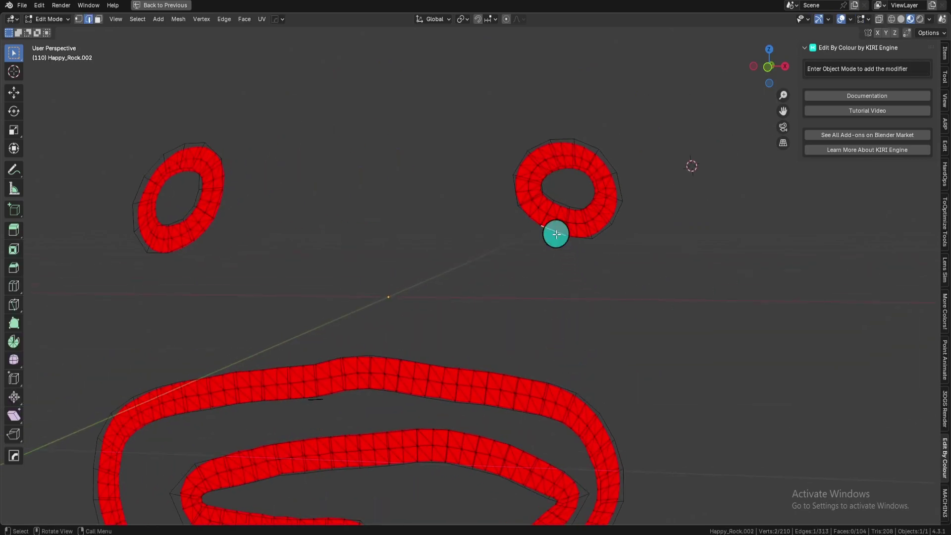
{"action": "middle_click_drag", "start_coordinate": [574, 365], "coordinate": [573, 340], "text": "shift"}
{"action": "scroll", "coordinate": [572, 341], "scroll_direction": "up", "scroll_amount": 2}
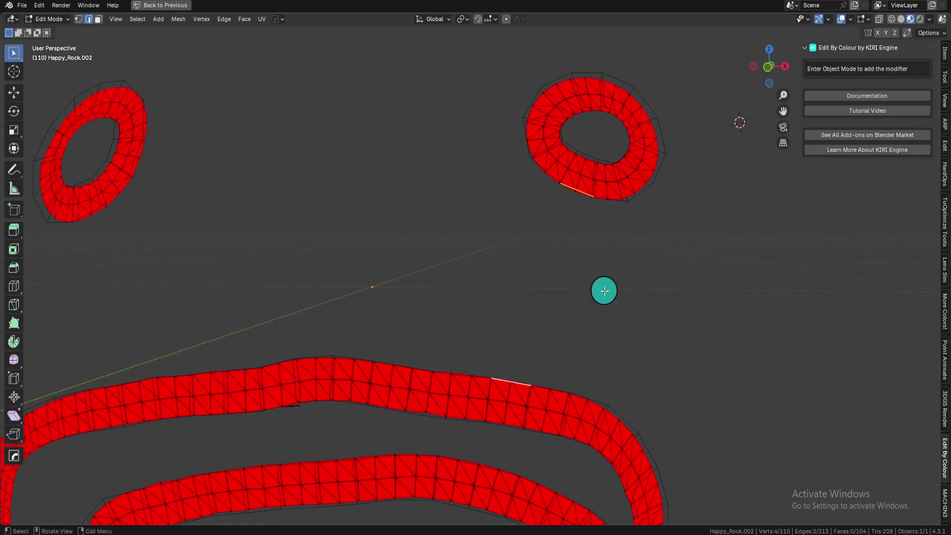
{"action": "key", "text": "f"}
- Fill a face between the left pupil loop's lower edge and the mouth loop's upper edge
{"action": "scroll", "coordinate": [592, 282], "scroll_direction": "down", "scroll_amount": 4}
{"action": "middle_click_drag", "start_coordinate": [461, 333], "coordinate": [532, 275], "text": "shift"}
{"action": "scroll", "coordinate": [589, 253], "scroll_direction": "up", "scroll_amount": 4}
{"action": "left_click", "coordinate": [561, 287], "text": "shift"}
{"action": "key", "text": "f"}
- Turn off the EBC Subdiv modifier's viewport display on the loops to show the unsubdivided mesh
{"action": "scroll", "coordinate": [535, 274], "scroll_direction": "down", "scroll_amount": 3}
{"action": "middle_click_drag", "start_coordinate": [718, 255], "coordinate": [590, 261], "text": "shift"}
{"action": "key", "text": "ctrl+space"}
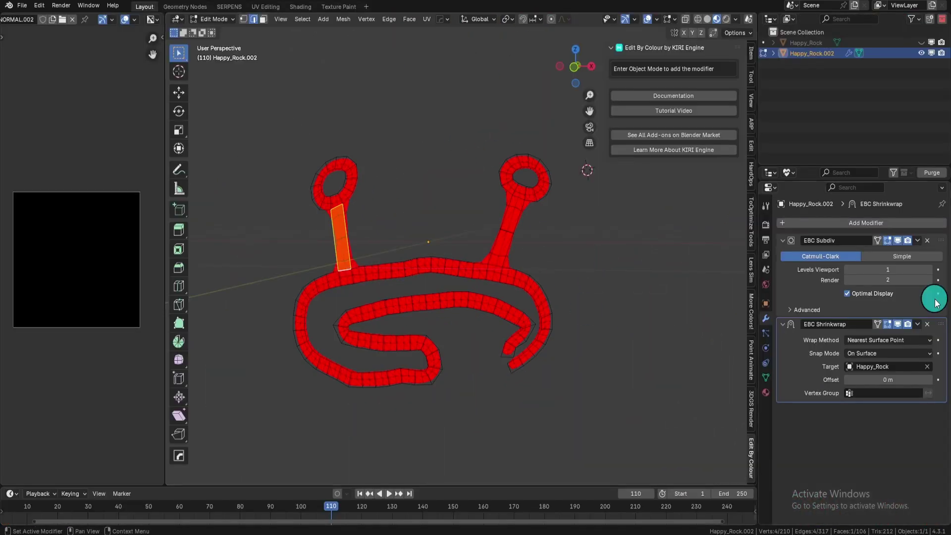
{"action": "key", "text": "ctrl+space"}
- Fill a face between the facing inner edges of the two pupil loops
{"action": "scroll", "coordinate": [595, 277], "scroll_direction": "down", "scroll_amount": 2}
{"action": "left_click", "coordinate": [390, 189]}
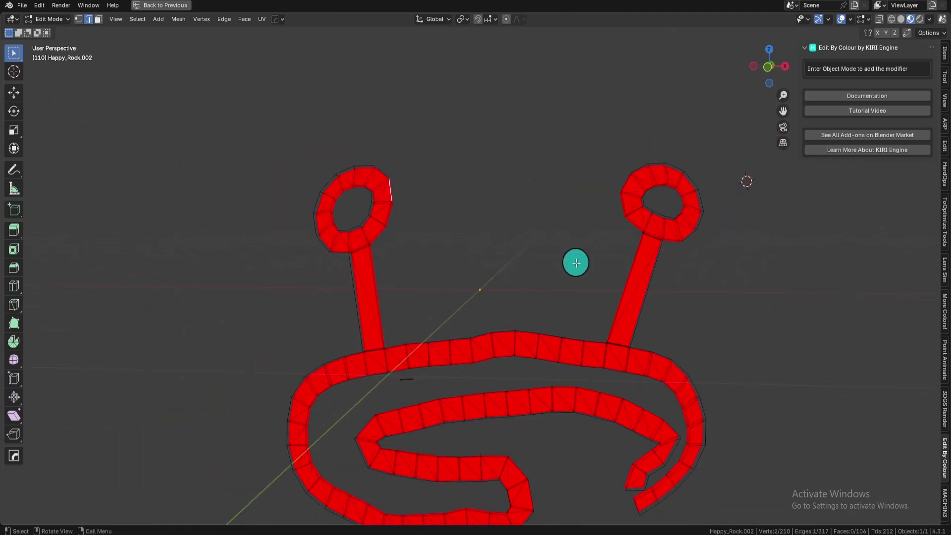
{"action": "left_click", "coordinate": [622, 201], "text": "shift"}
{"action": "scroll", "coordinate": [629, 301], "scroll_direction": "down", "scroll_amount": 2}
{"action": "key", "text": "f"}
{"action": "scroll", "coordinate": [516, 293], "scroll_direction": "up", "scroll_amount": 4}
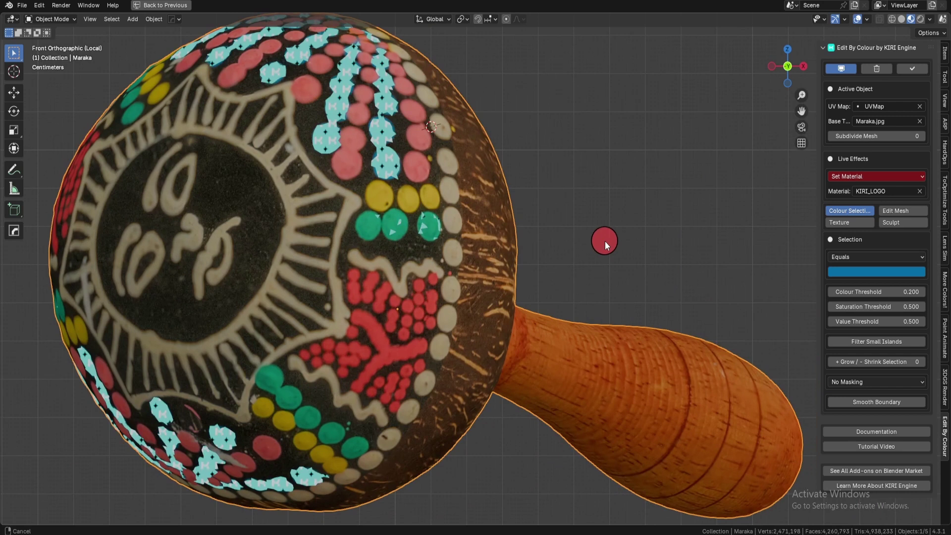
- On the maraca model, collapse and re-expand the Edit By Colour settings and open the add-on's documentation
{"action": "left_click", "coordinate": [898, 49]}
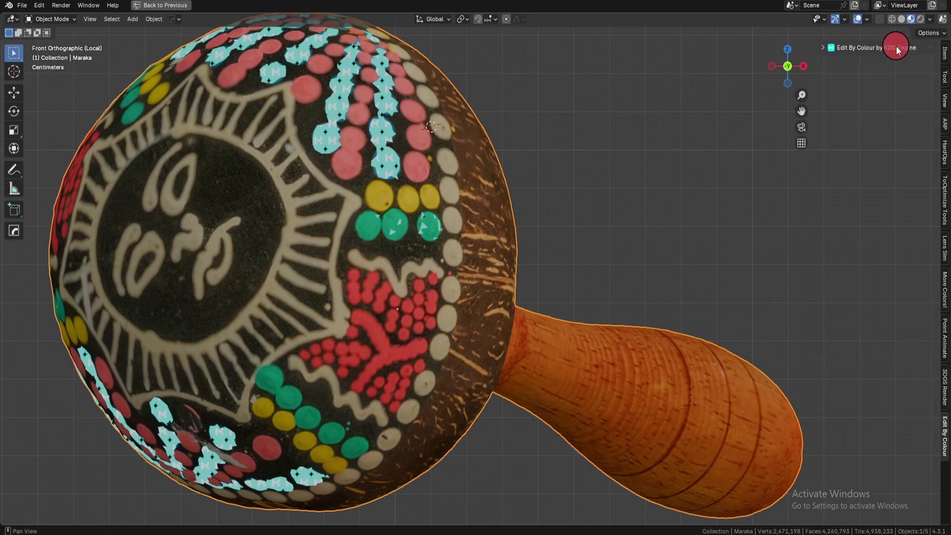
{"action": "left_click", "coordinate": [898, 49]}
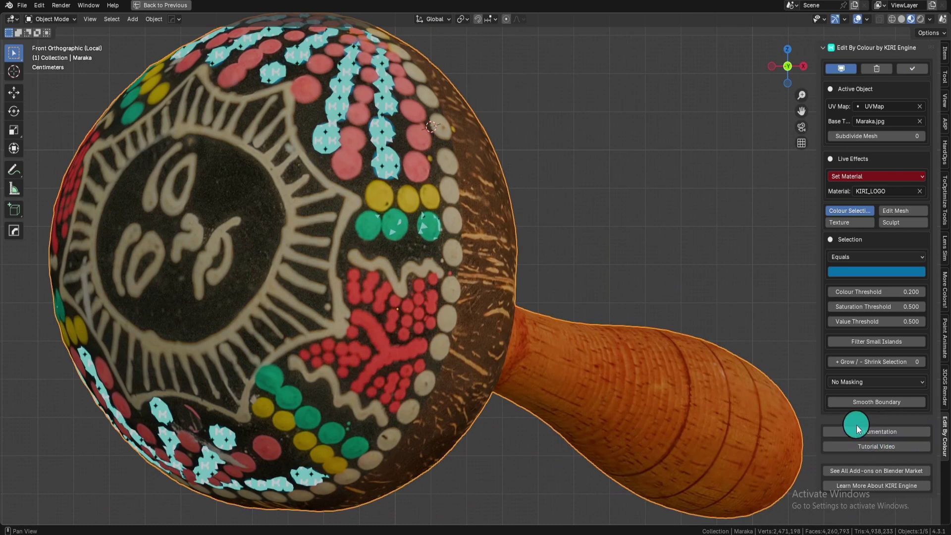
{"action": "left_click", "coordinate": [896, 433]}
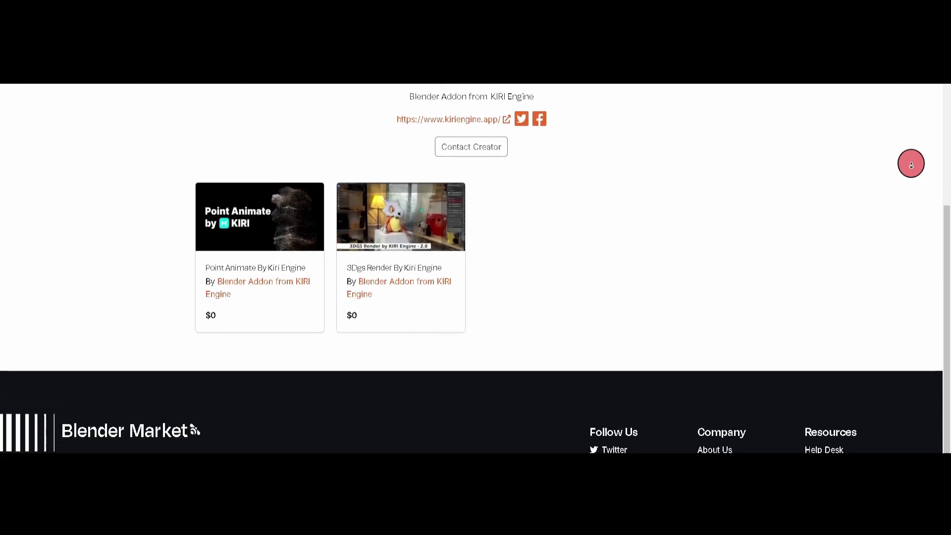
- Browse KIRI Engine's add-ons on Blender Market, including 3DGS Render, and the Our Favorites model gallery in the KIRI web app
{"action": "middle_click", "coordinate": [911, 166]}
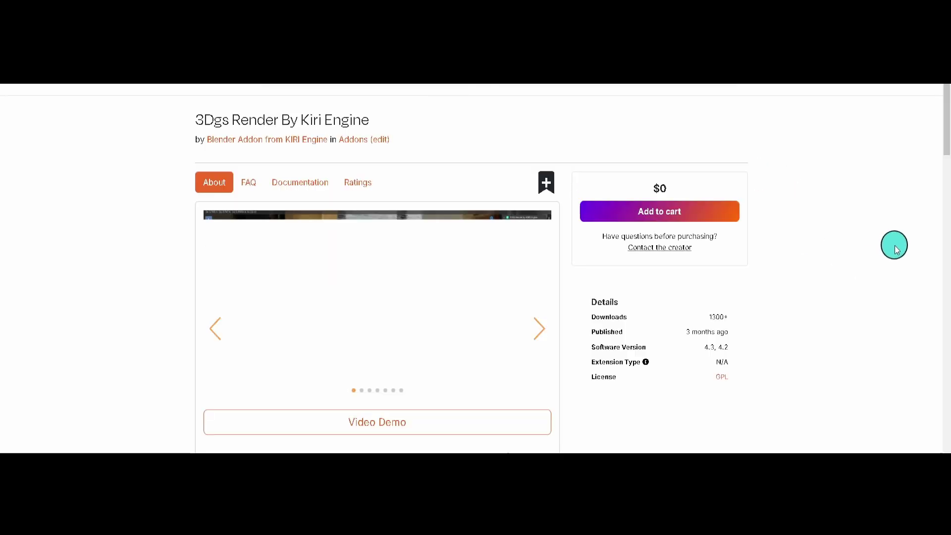
{"action": "middle_click", "coordinate": [890, 202]}
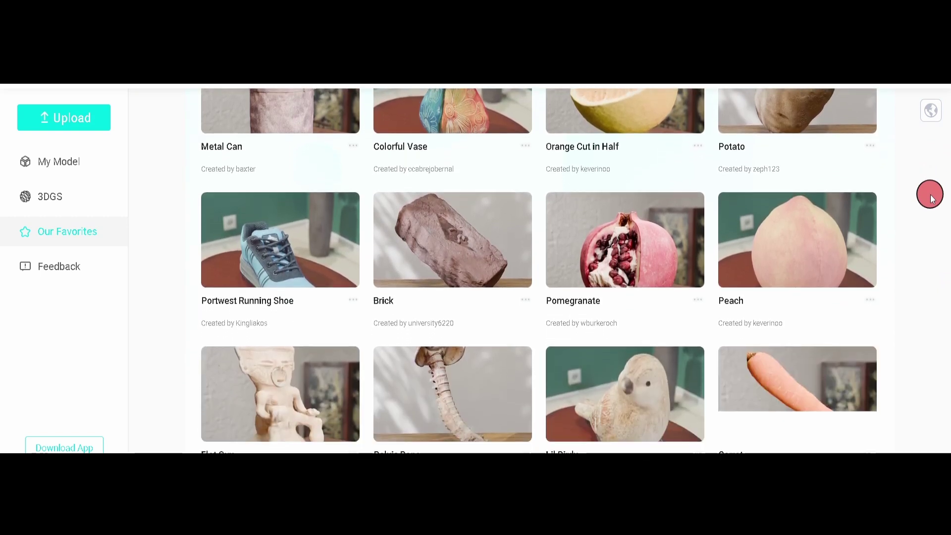
{"action": "scroll", "coordinate": [931, 198], "scroll_direction": "down", "scroll_amount": 1}
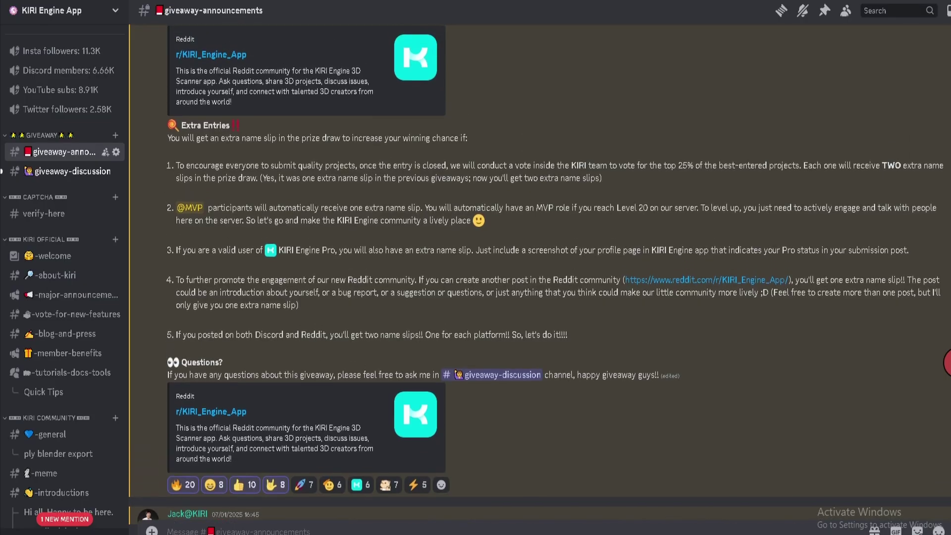
- Read the giveaway announcement in the KIRI Engine Discord and browse the posts in the r/KIRI_Engine_App Reddit community
{"action": "scroll", "coordinate": [540, 272], "scroll_direction": "up", "scroll_amount": 3}
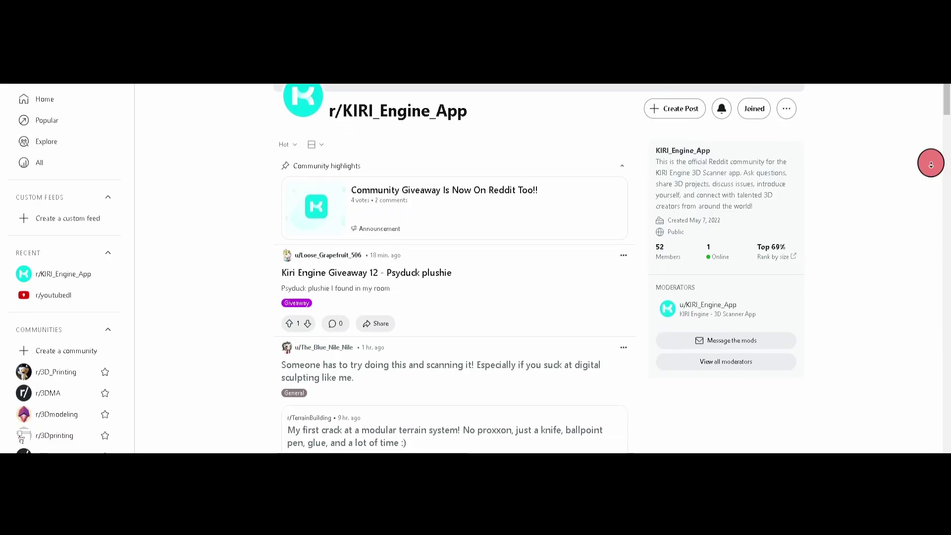
{"action": "scroll", "coordinate": [931, 163], "scroll_direction": "down", "scroll_amount": 2}
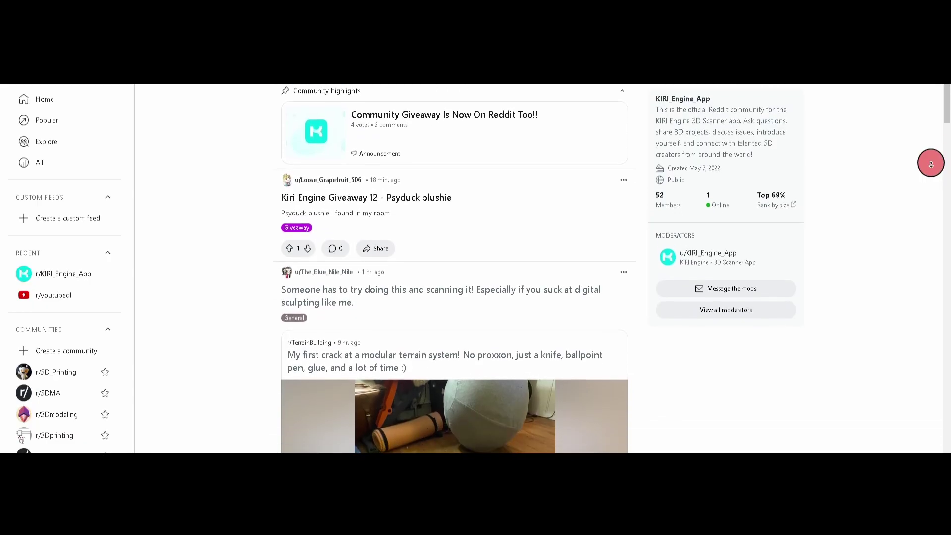
{"action": "scroll", "coordinate": [931, 163], "scroll_direction": "down", "scroll_amount": 3}
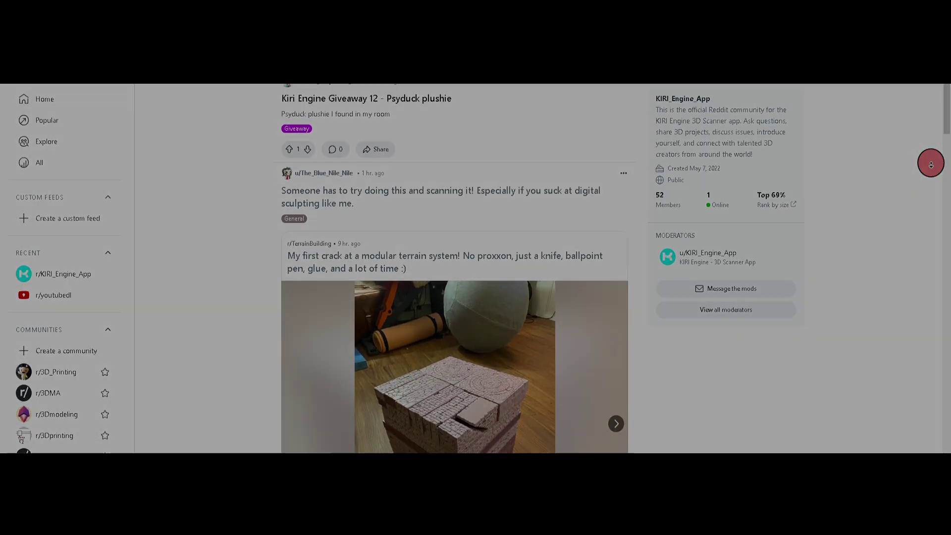